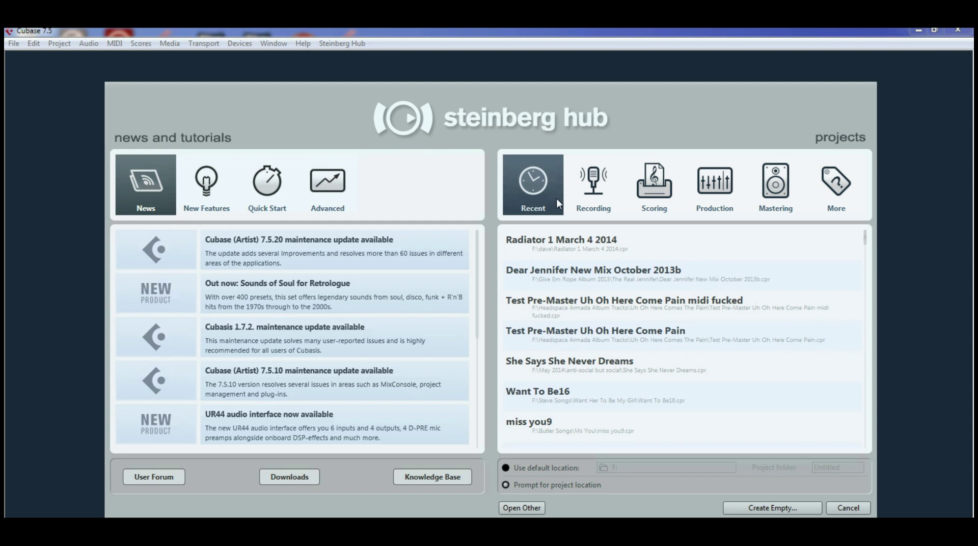
- Look through the Recording, Scoring, Production, Mastering and More project template categories
click(589, 194)
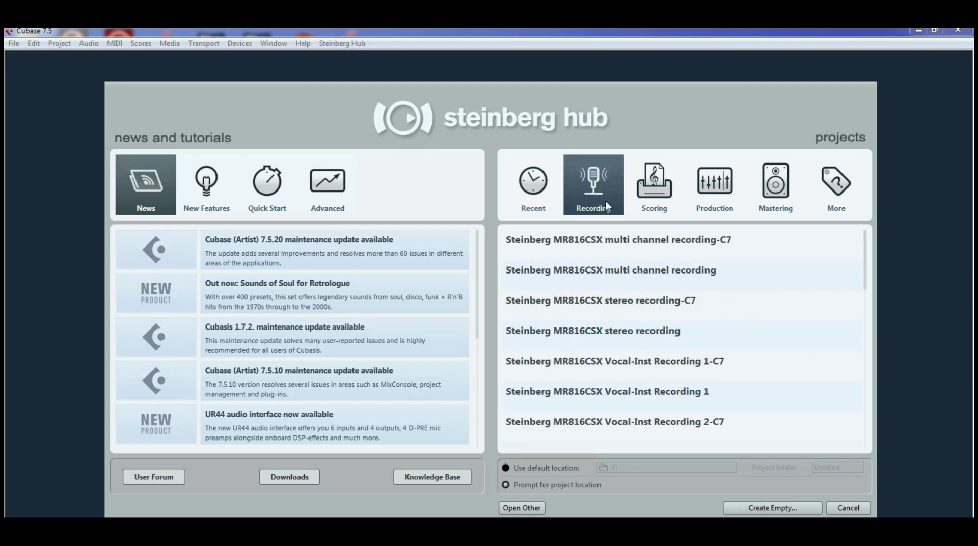
click(660, 204)
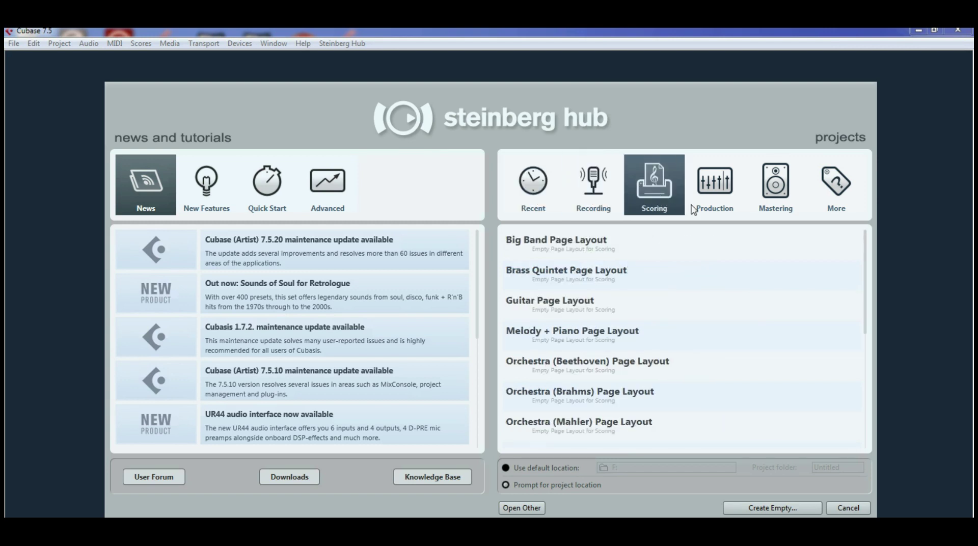
click(718, 206)
click(776, 207)
click(847, 207)
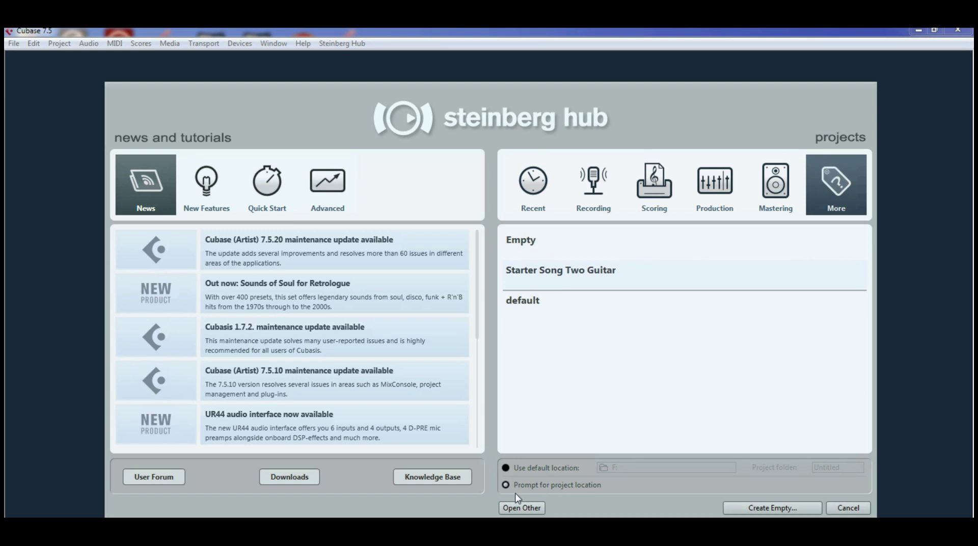
- Create an empty project with a prompted location, using the "anti-social but social" folder inside May 2014 as project folder
click(507, 469)
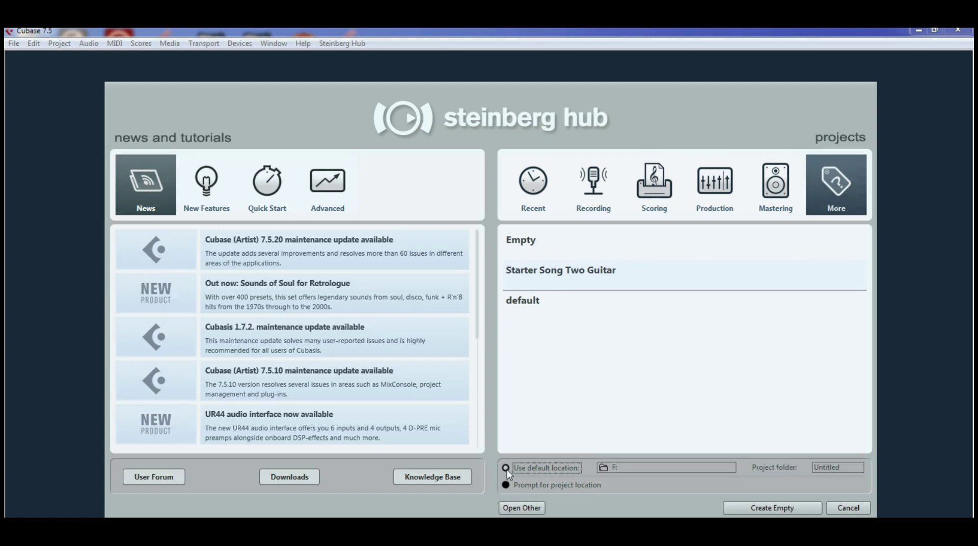
click(505, 485)
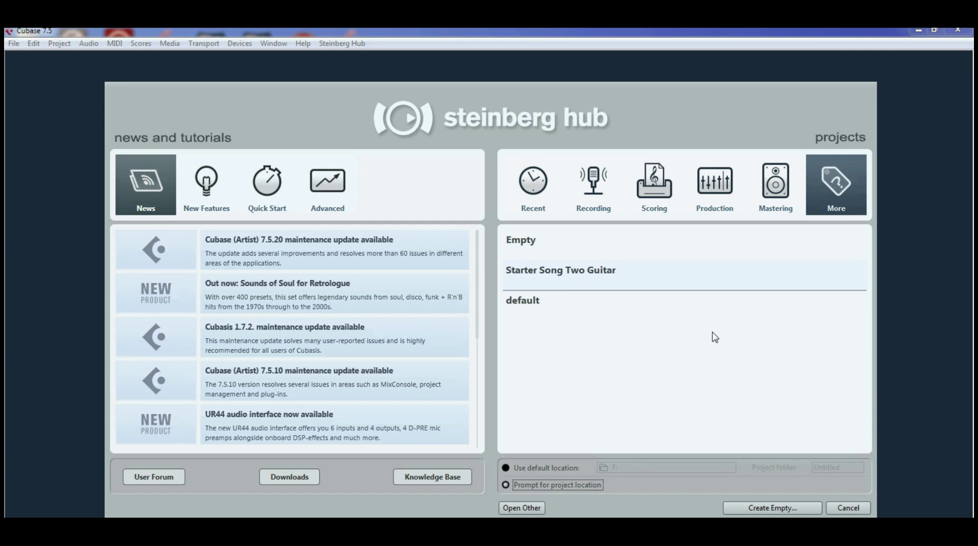
click(761, 511)
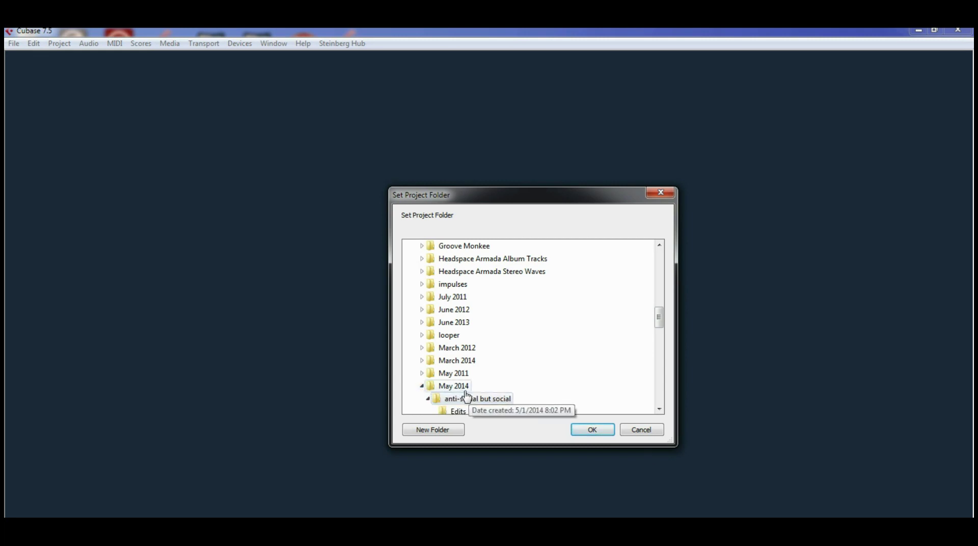
click(583, 432)
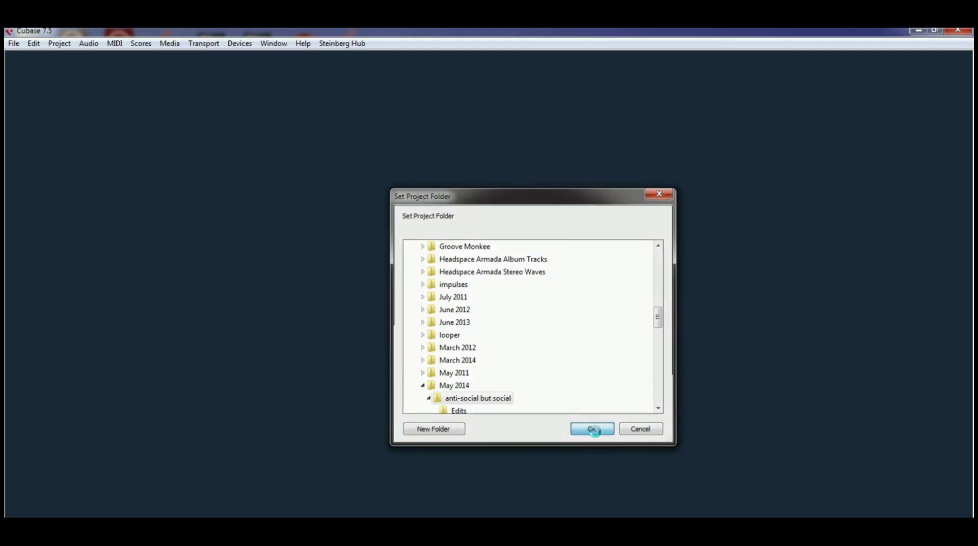
drag(429, 257, 466, 67)
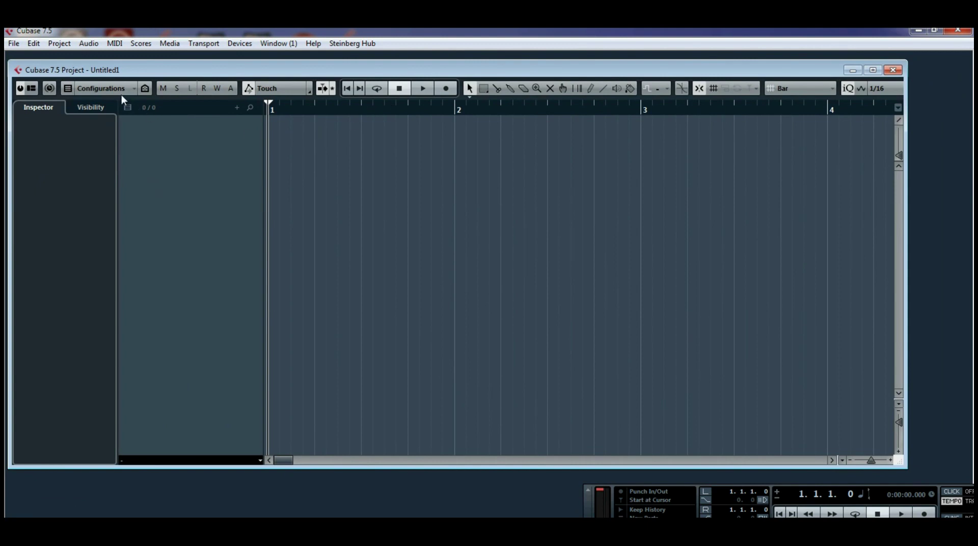
- Add ten mono audio tracks to the empty project
click(59, 44)
mouse_move(121, 61)
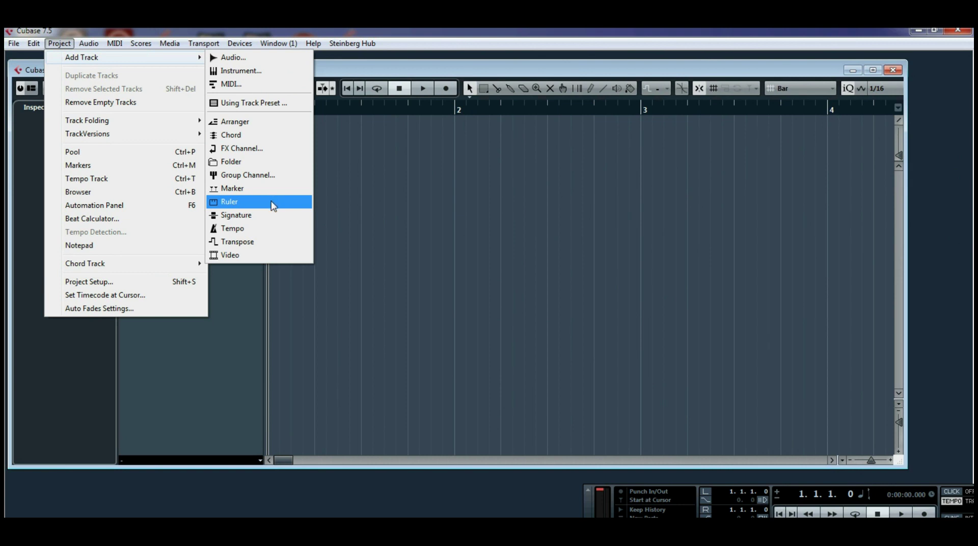
click(241, 63)
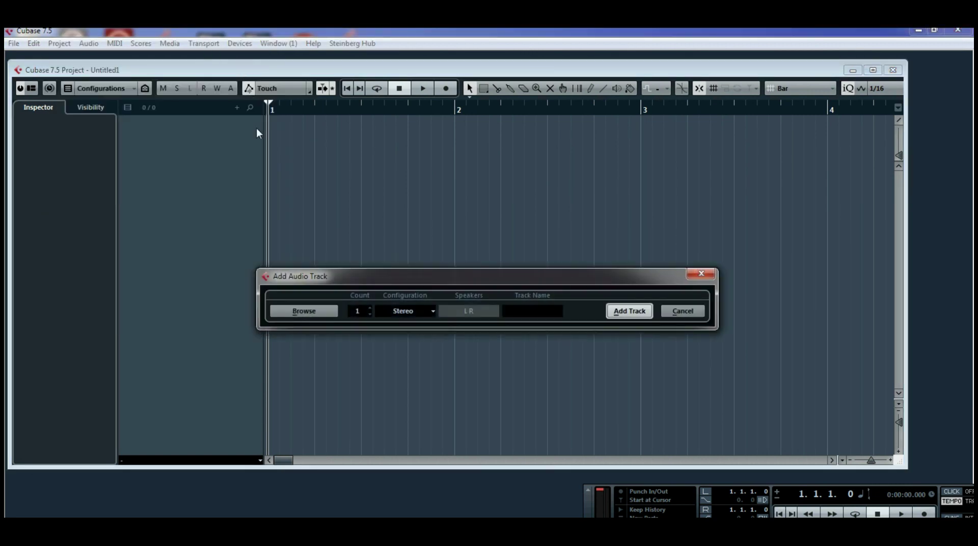
click(431, 311)
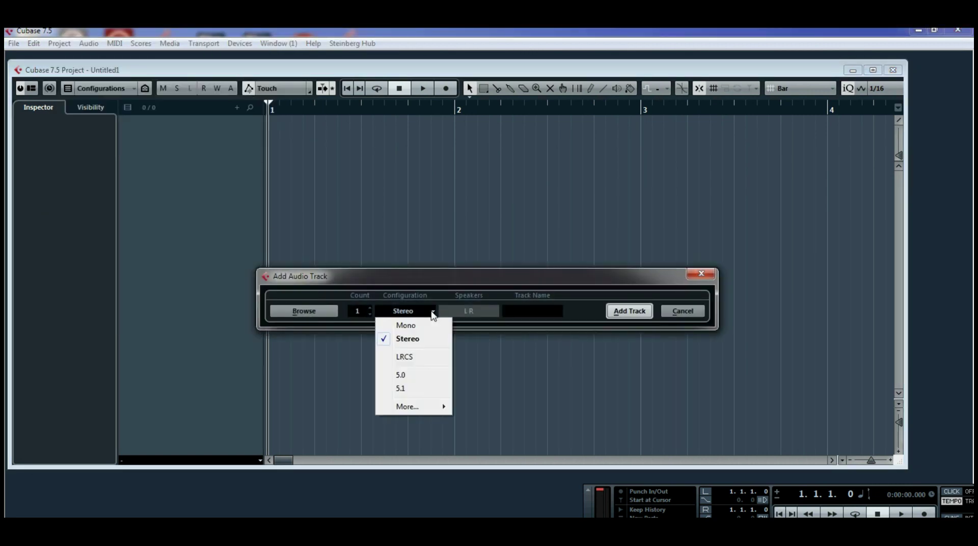
click(414, 326)
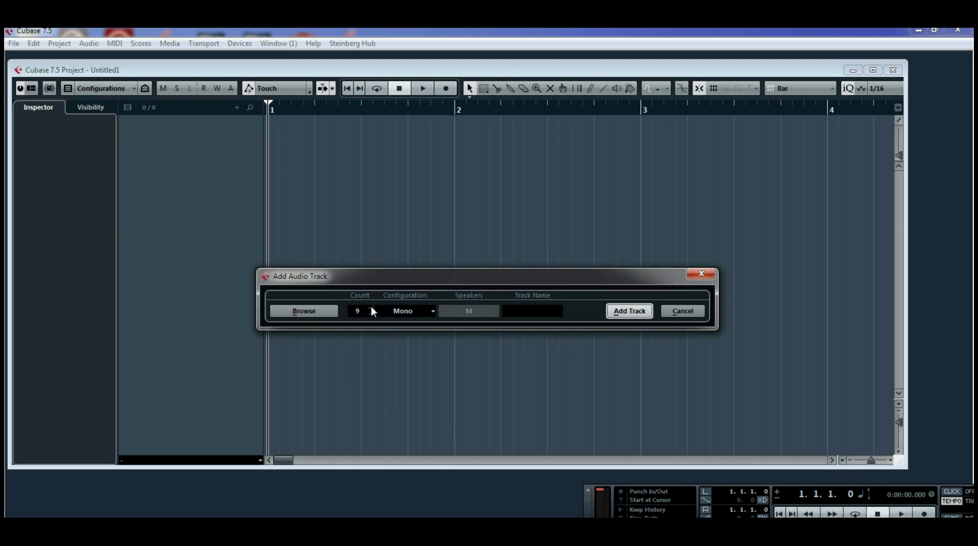
click(636, 317)
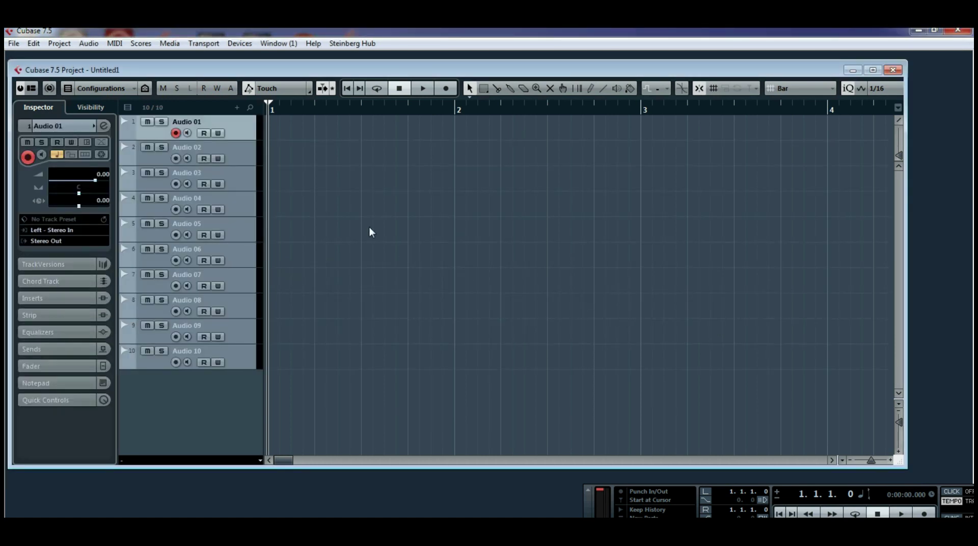
- Load AmpliTube 3 in the first insert slot of Audio 01 and set its quality to ECO
click(104, 126)
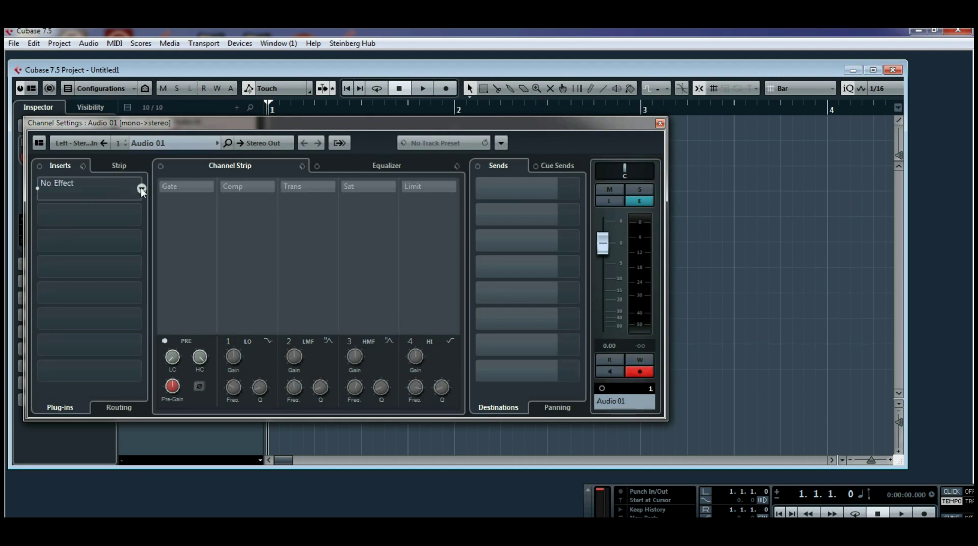
click(141, 189)
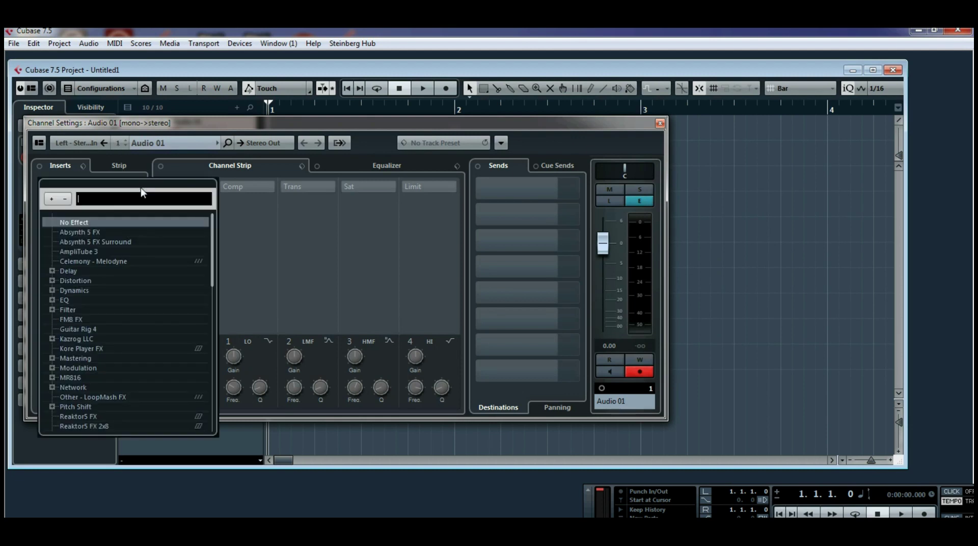
click(94, 249)
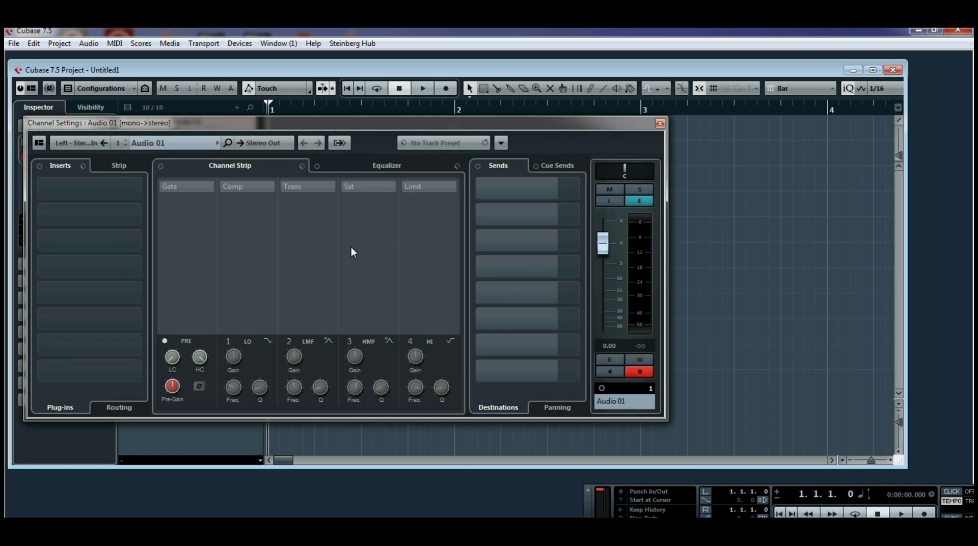
click(122, 191)
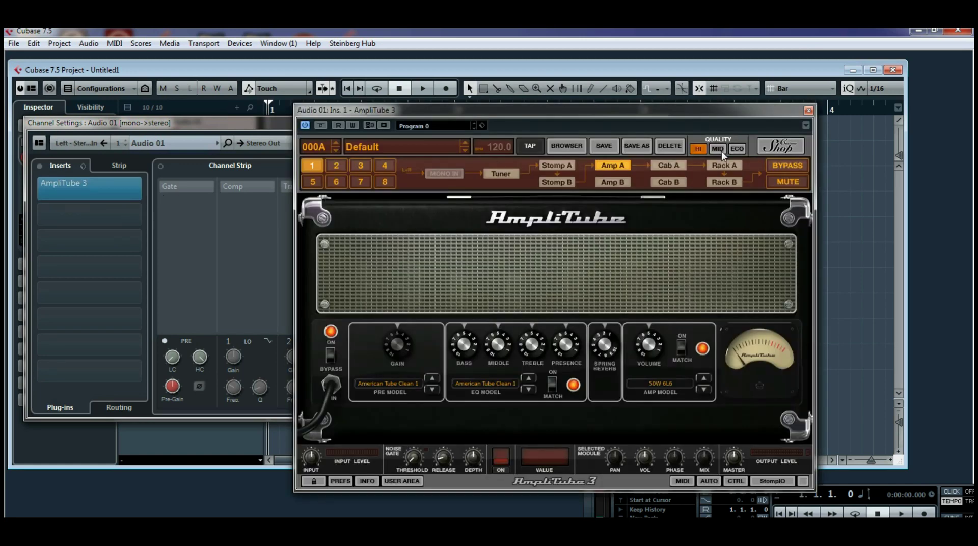
click(738, 148)
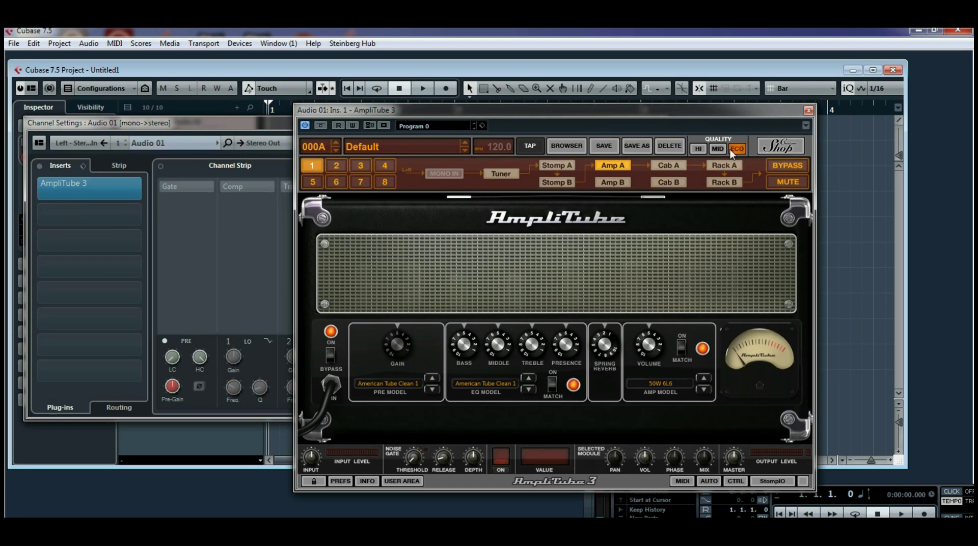
- Examine AmpliTube 3's clean complete-rig presets and its preamp model choices, and close the plug-in and channel settings
click(409, 147)
mouse_move(536, 166)
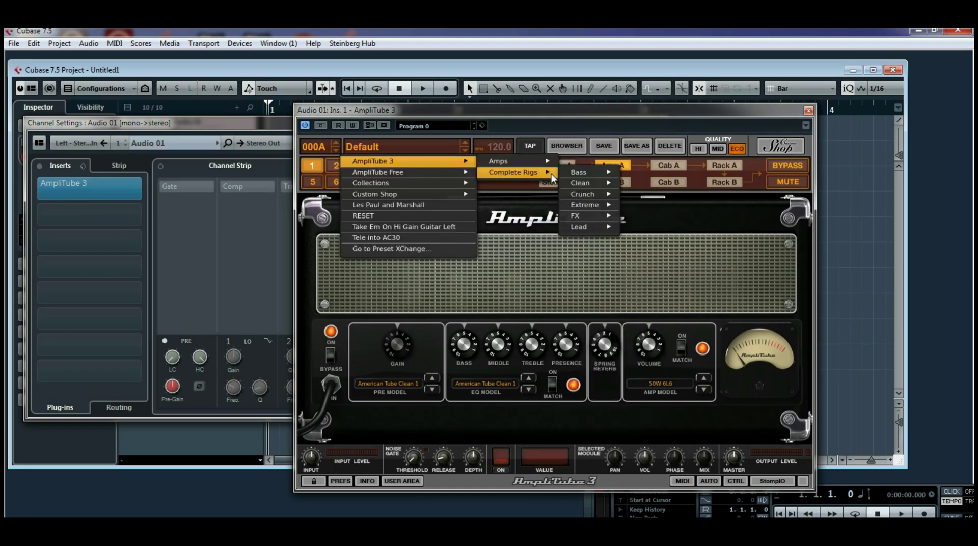
mouse_move(609, 185)
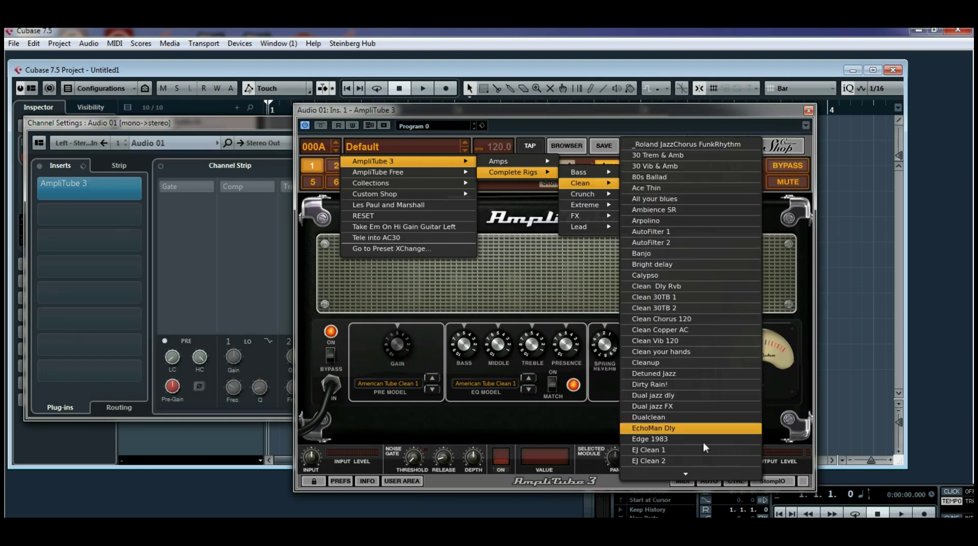
scroll(685, 478, down, 6)
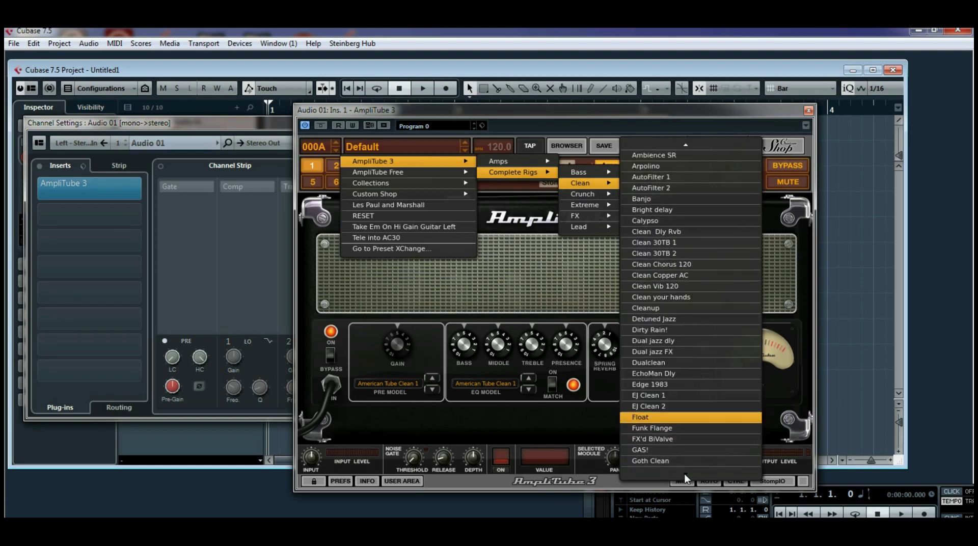
scroll(685, 478, down, 1)
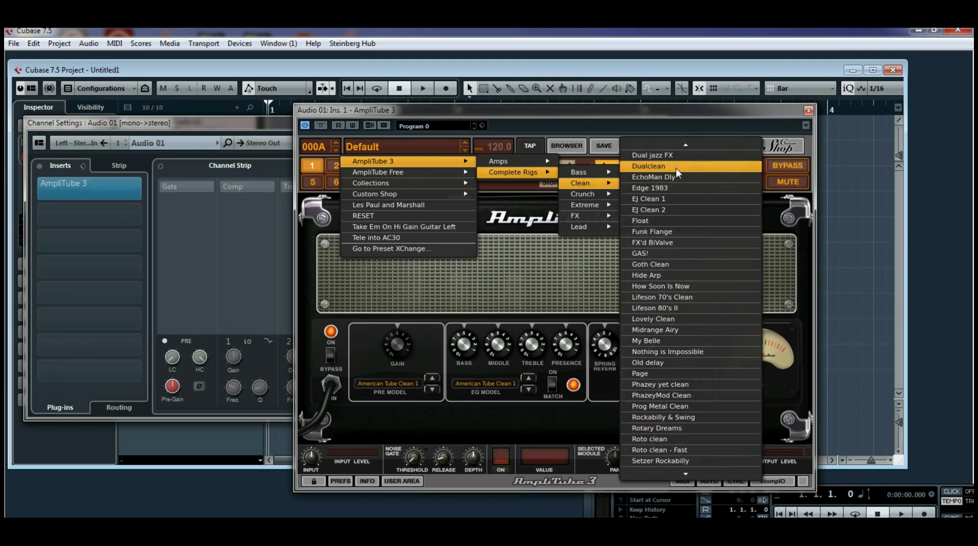
click(399, 386)
click(400, 387)
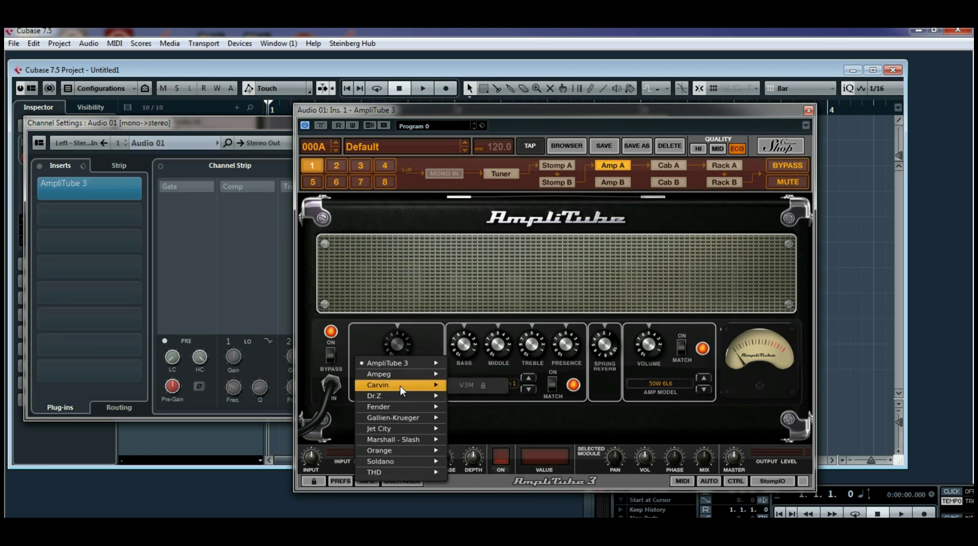
mouse_move(408, 405)
click(491, 374)
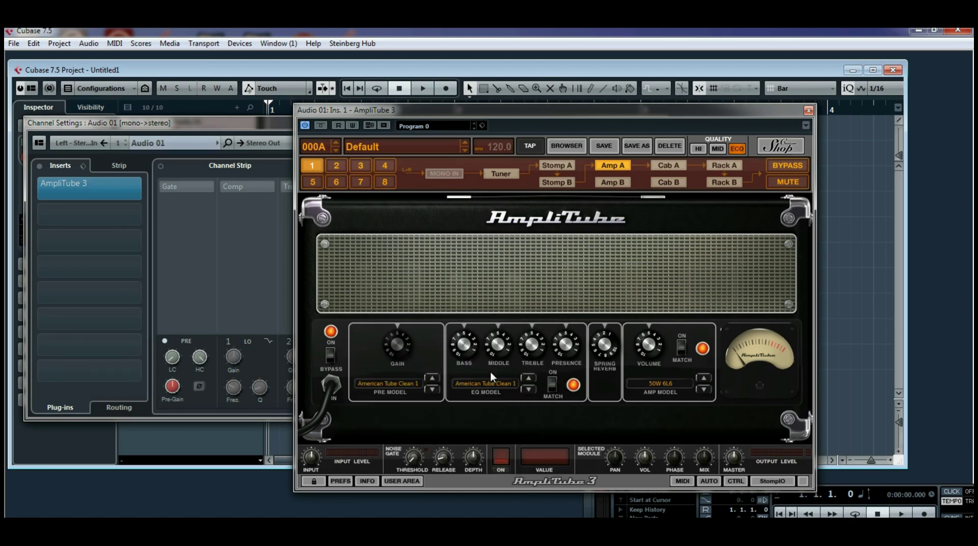
click(809, 110)
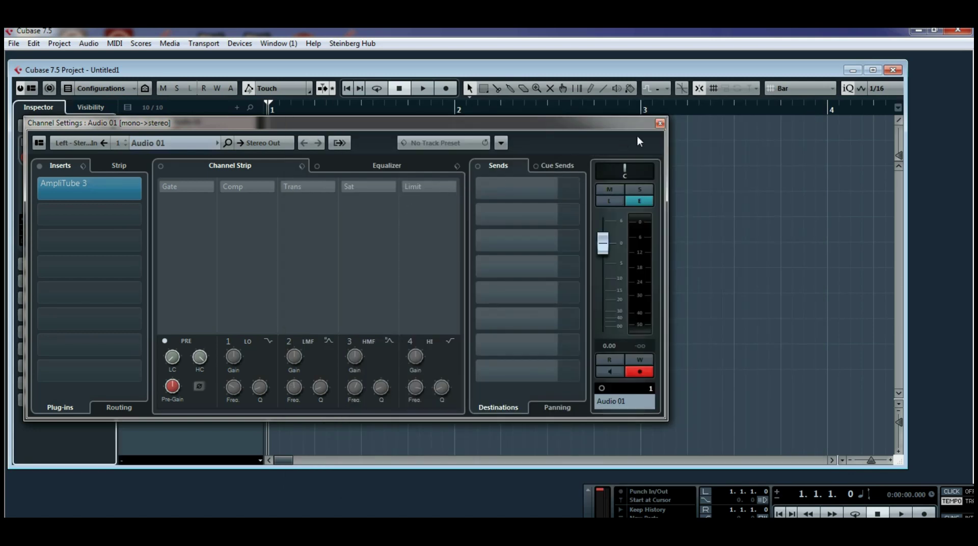
click(659, 122)
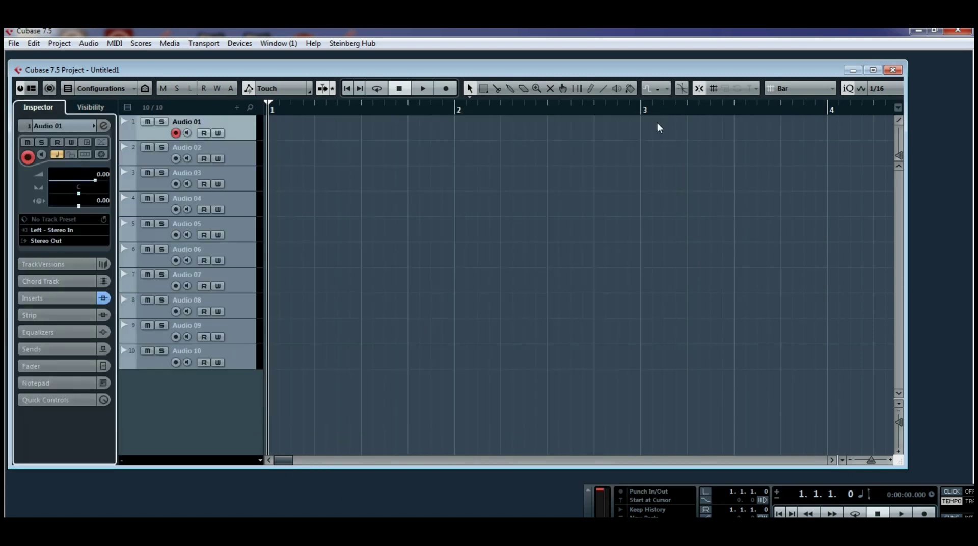
- Rename the first audio track as "Scratch Rhythm GTR"
double_click(187, 123)
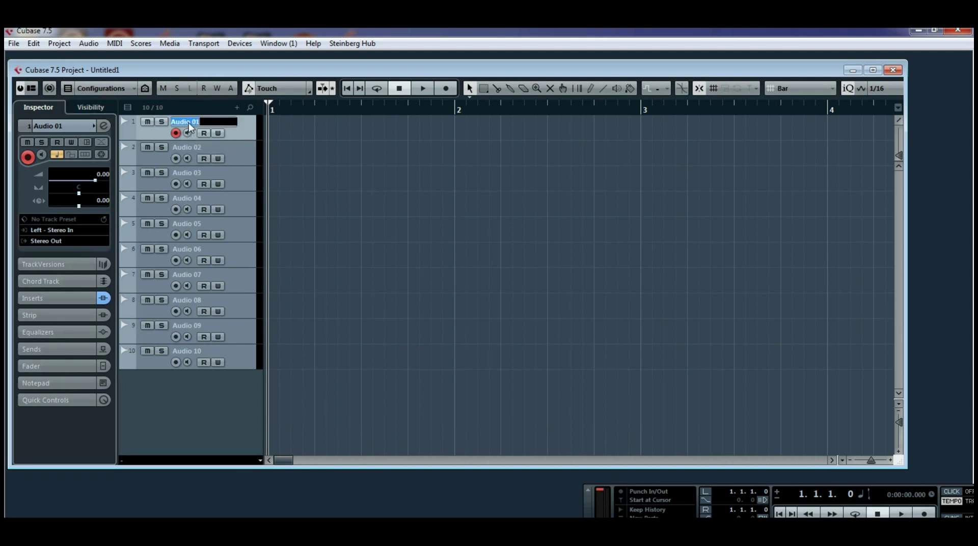
text(Scratch Rhythm GTR)
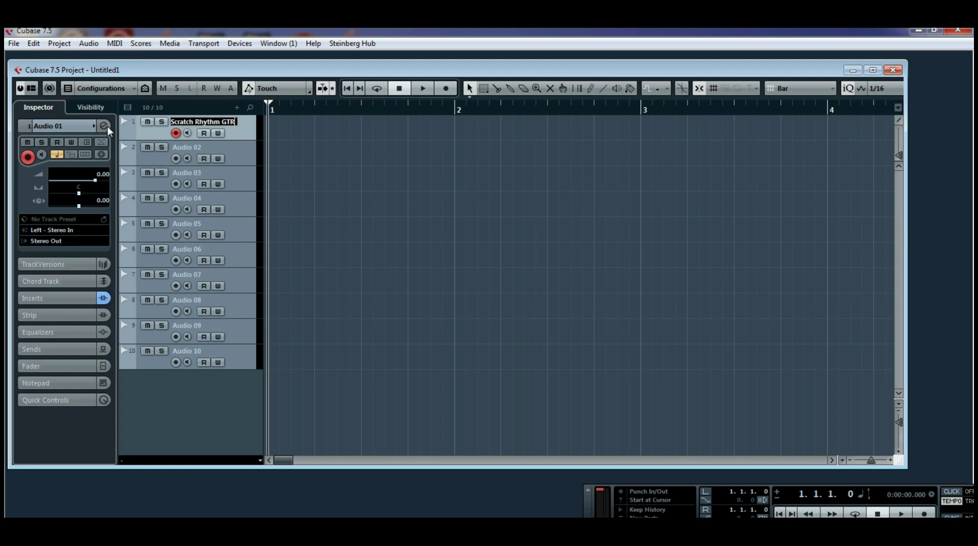
key(Return)
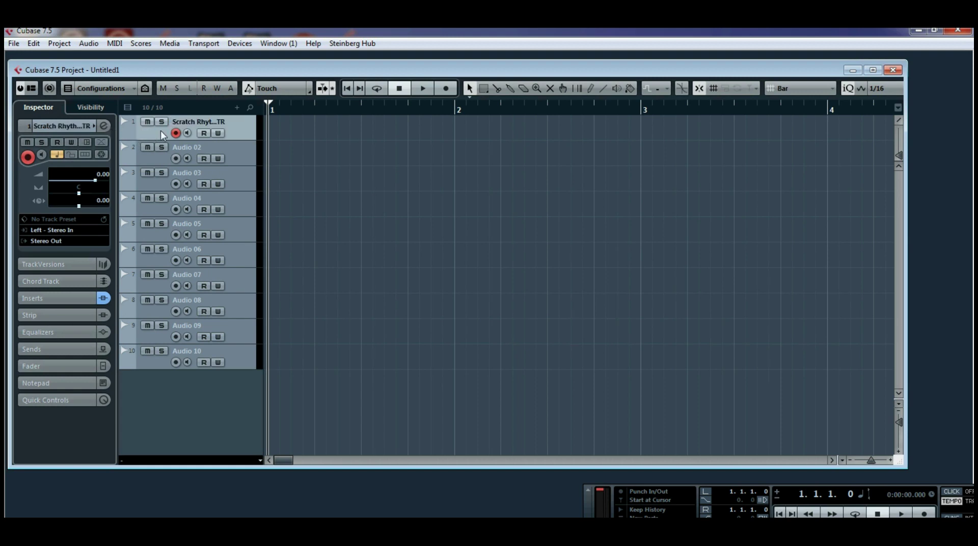
- Load AmpliTube 3 in the first insert slot of Audio 02 and close its plug-in and channel settings
click(241, 151)
click(106, 125)
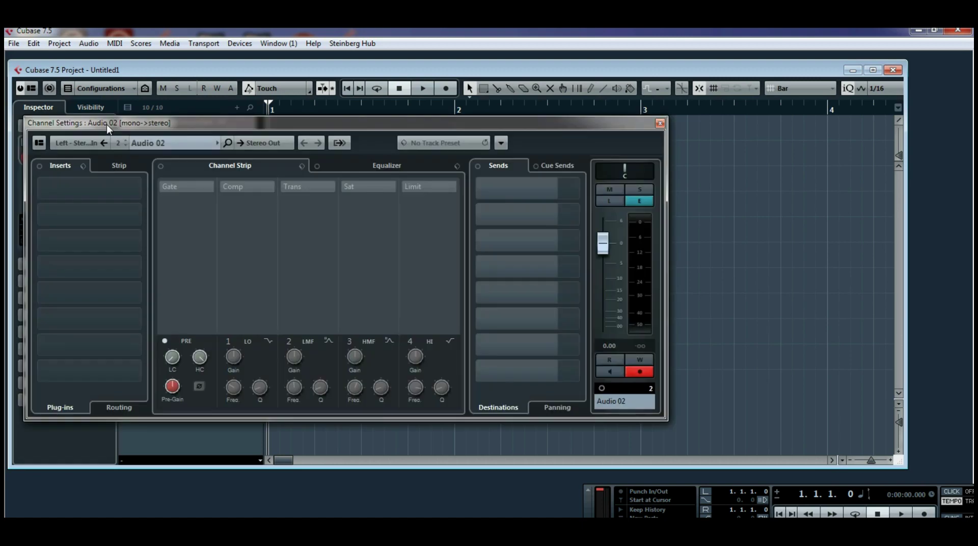
click(141, 191)
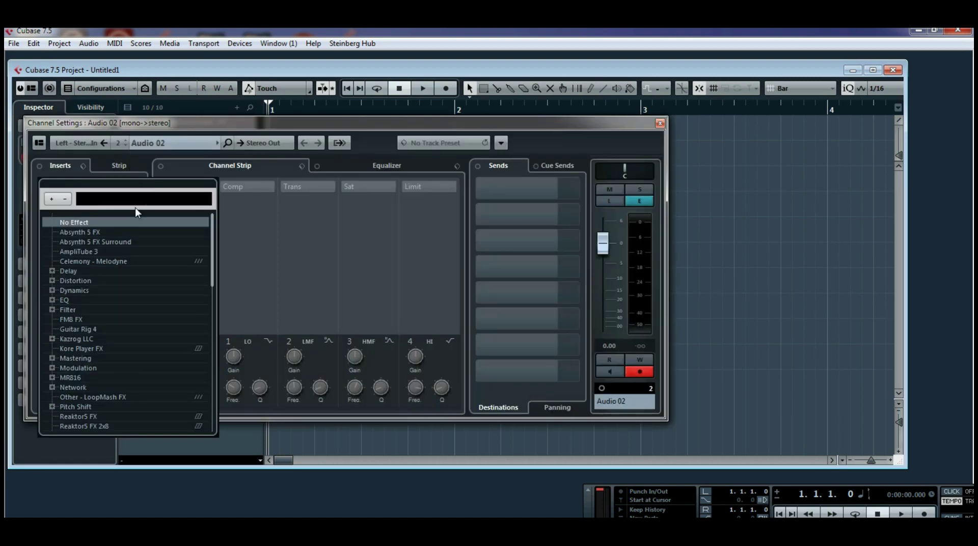
click(102, 252)
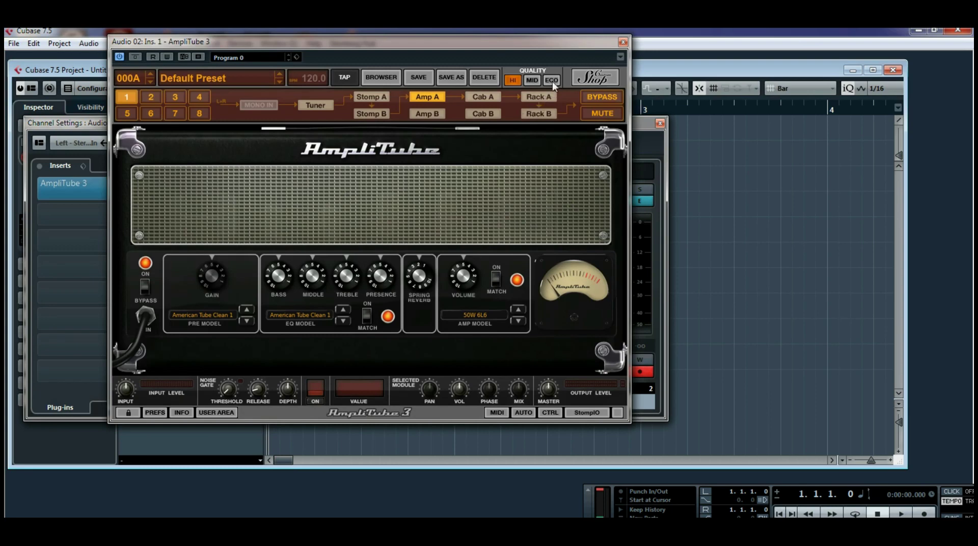
click(621, 43)
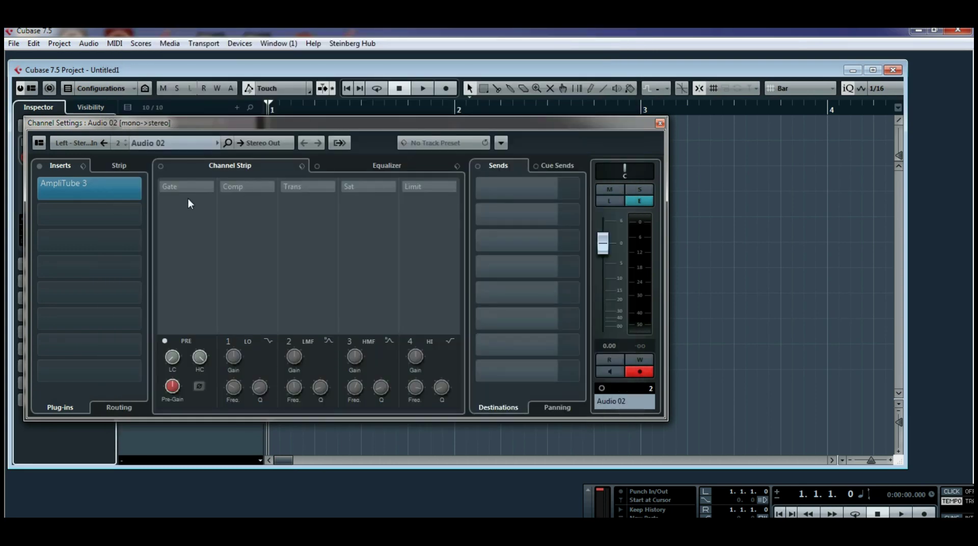
click(660, 124)
- Rename the second audio track as "Rhtyhm GTR"
double_click(187, 146)
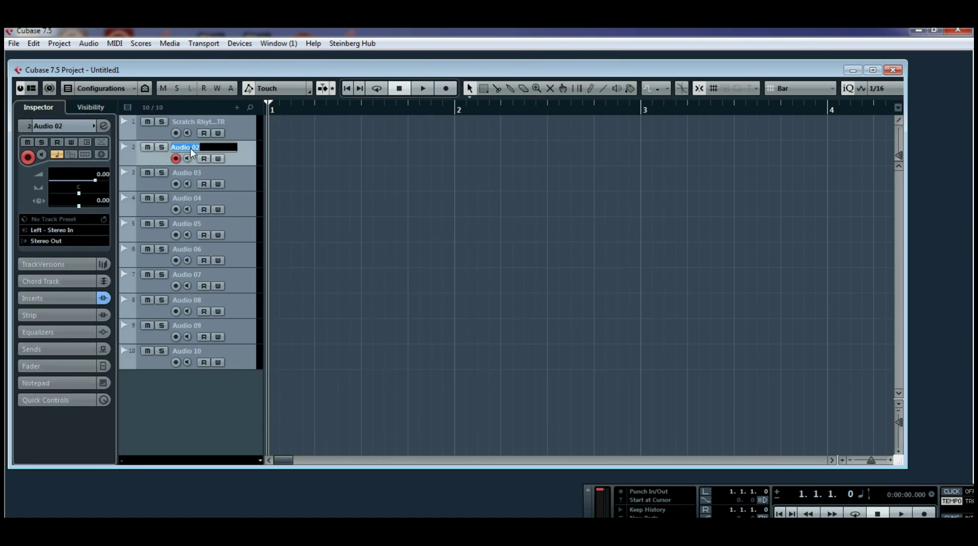
text(Rhtyhm GTR)
click(247, 180)
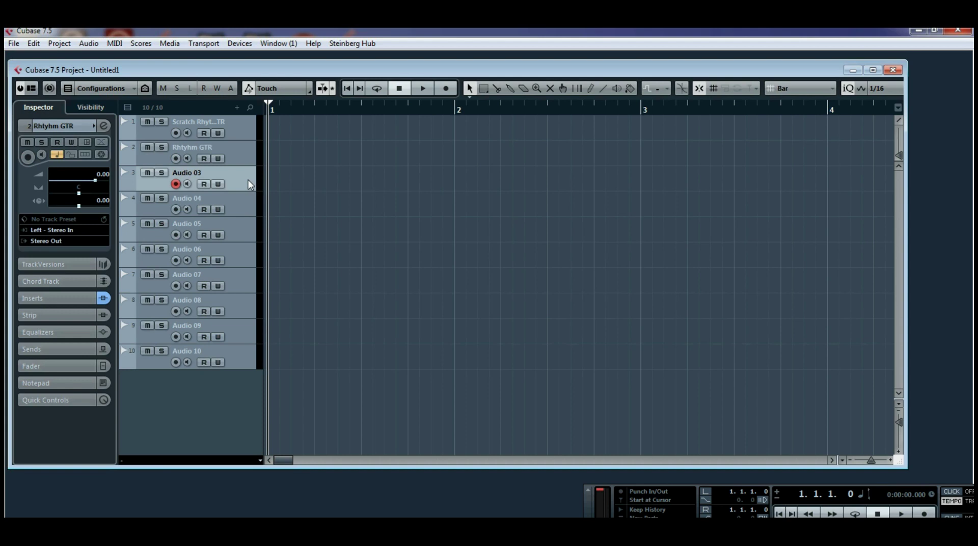
- Open Audio 03's channel settings and look over its insert effects list, equalizer and channel strip
click(103, 126)
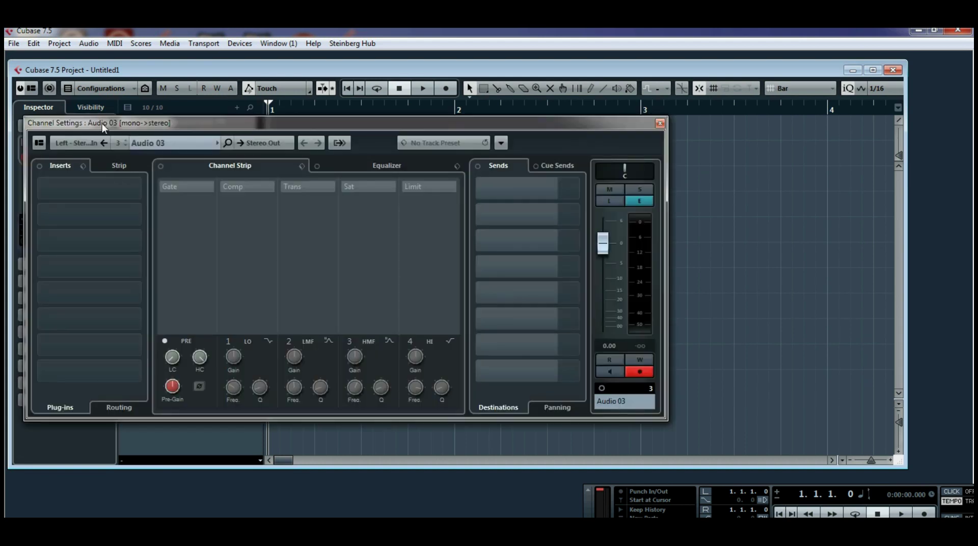
click(142, 189)
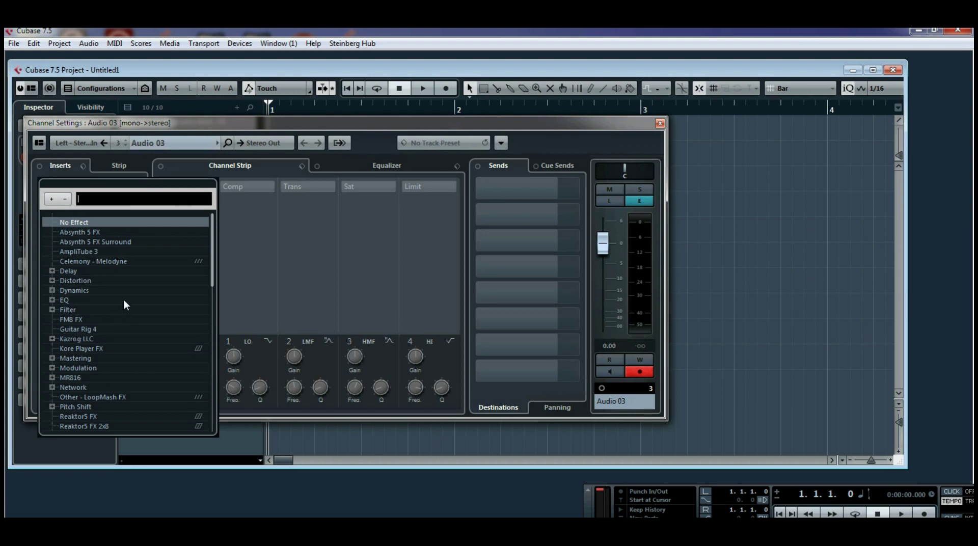
scroll(213, 260, down, 1)
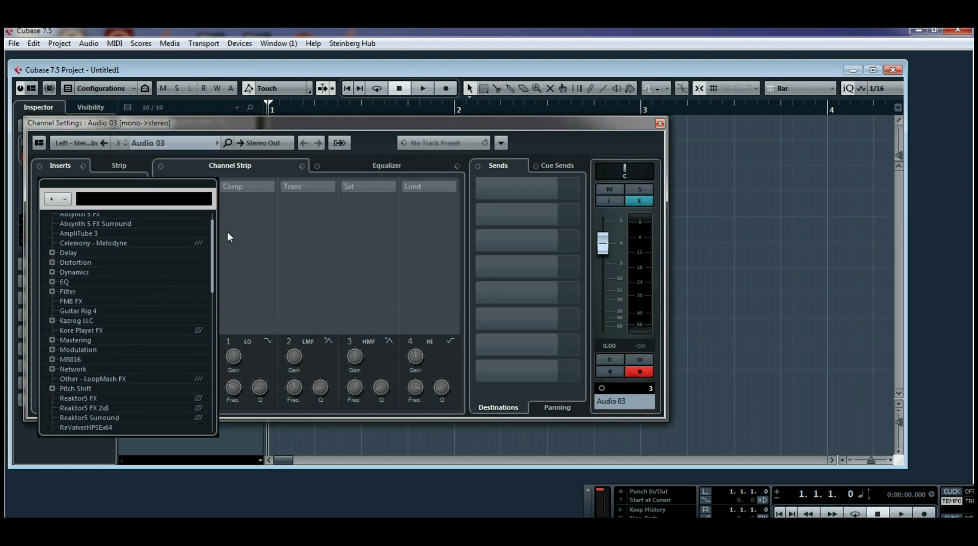
click(342, 164)
click(339, 166)
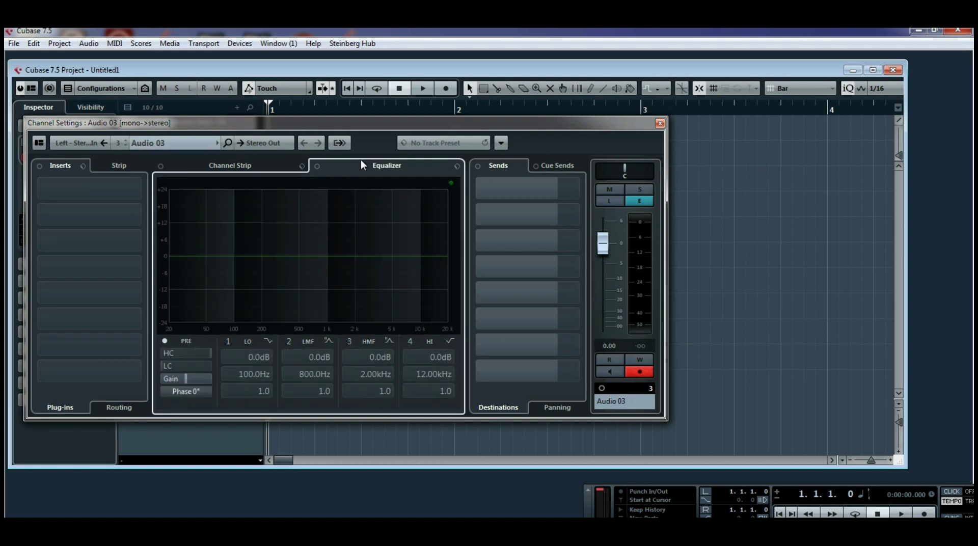
click(258, 168)
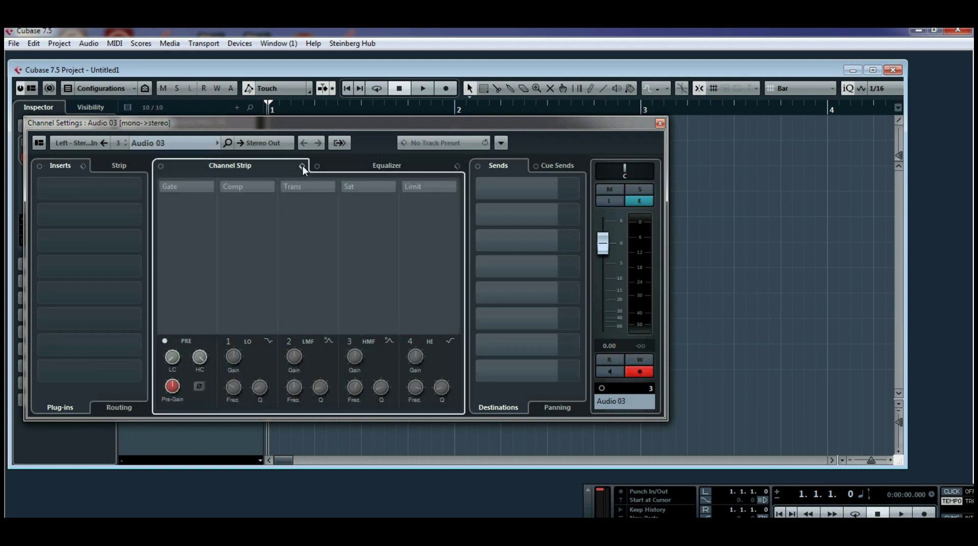
- Load the "AM Vocal 2 Male Rock" channel strip preset on Audio 03 and close the preset browser
click(303, 167)
click(329, 183)
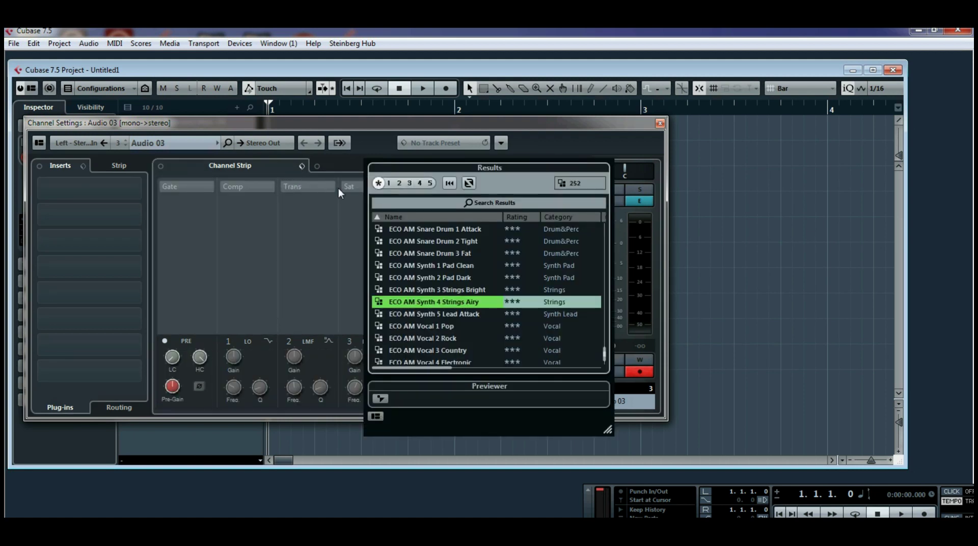
drag(605, 356, 604, 328)
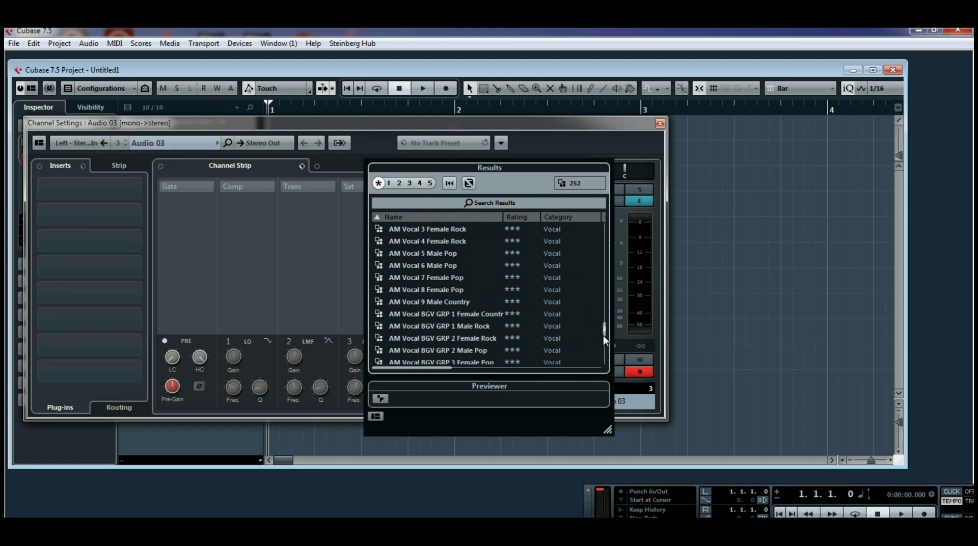
scroll(603, 329, up, 3)
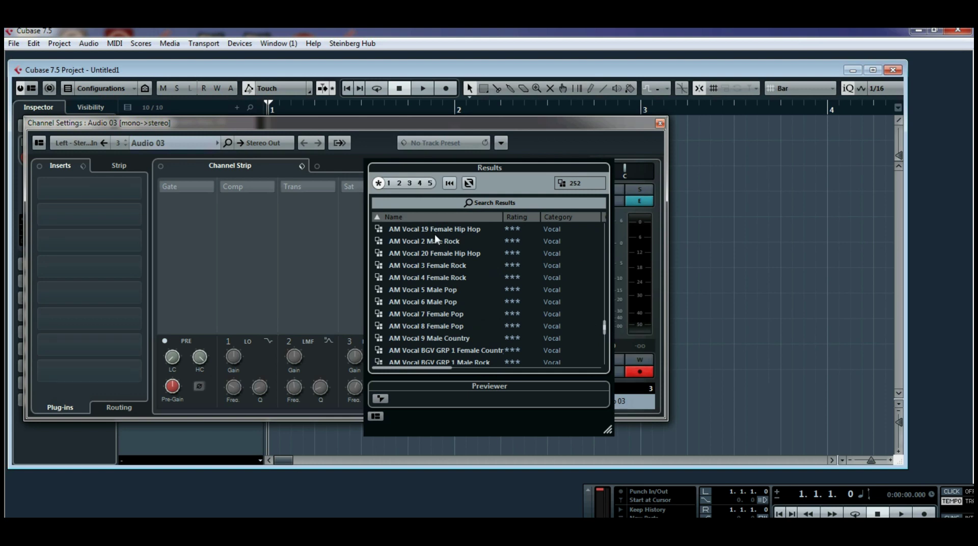
click(438, 243)
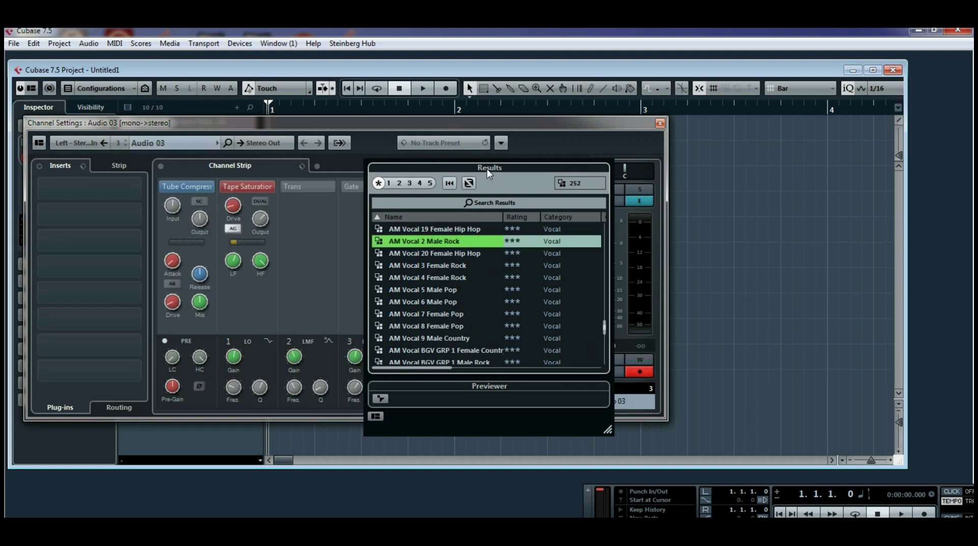
click(377, 124)
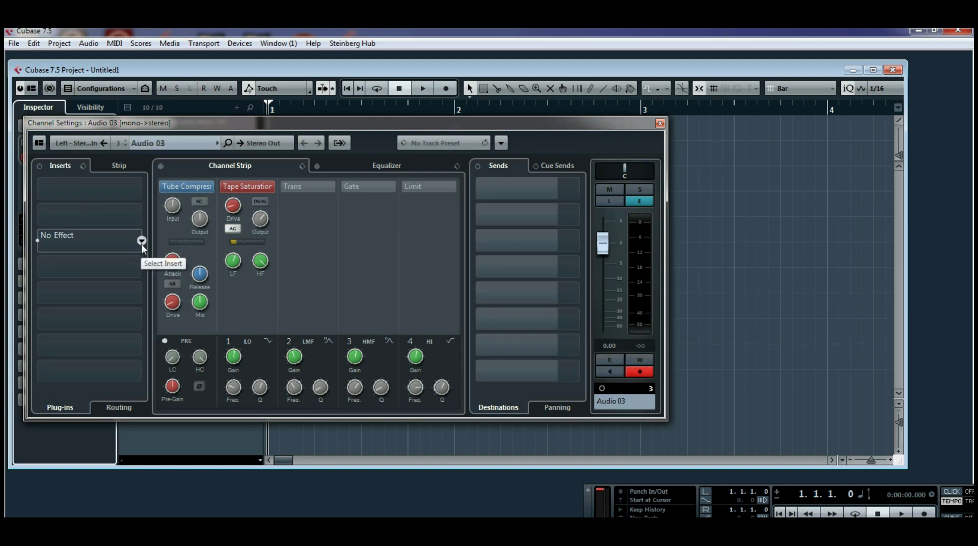
- Load the REVerence reverb in Audio 03's fourth insert slot and close its plug-in window
click(141, 266)
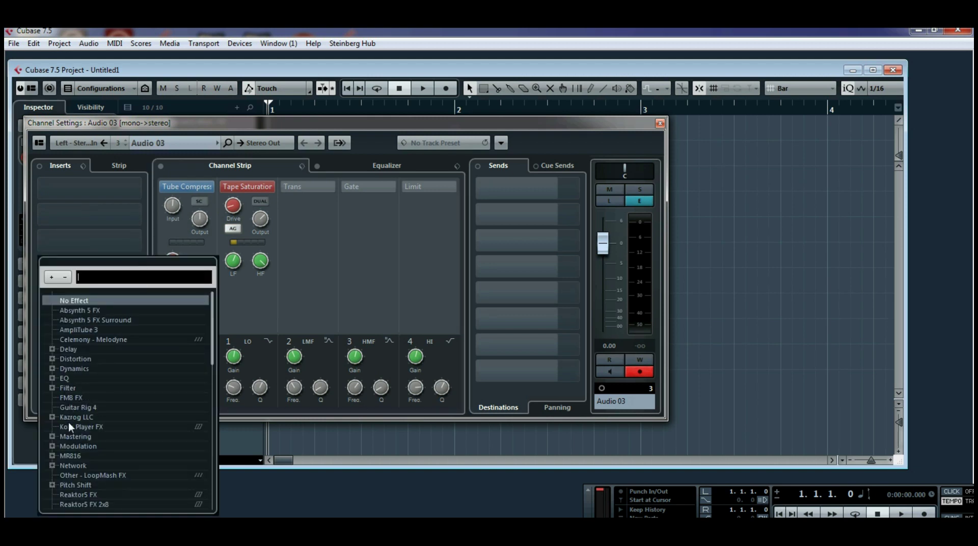
scroll(219, 367, down, 7)
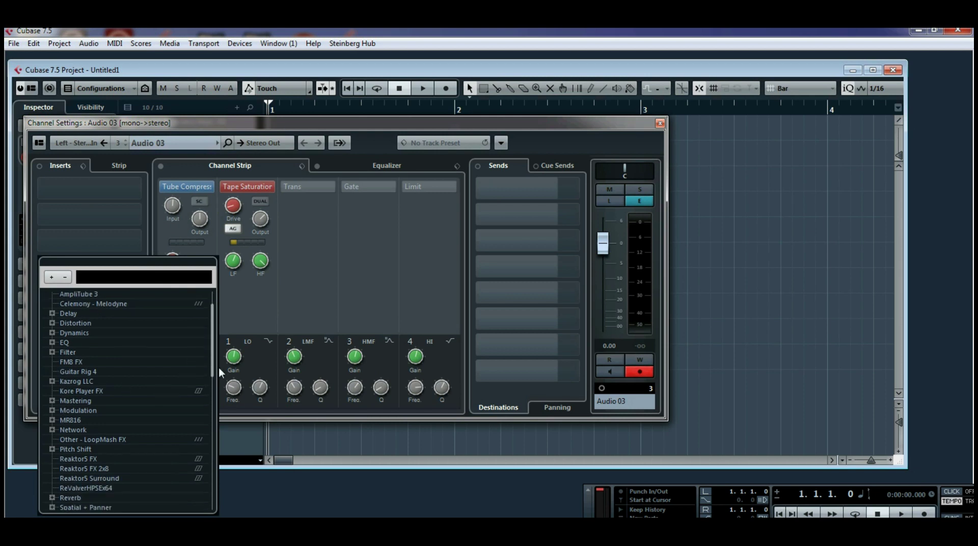
click(53, 320)
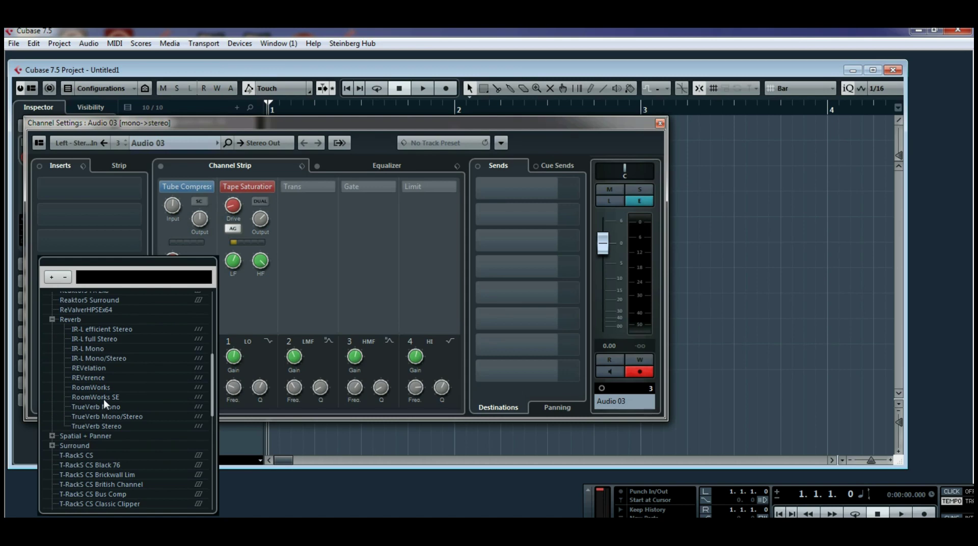
click(102, 379)
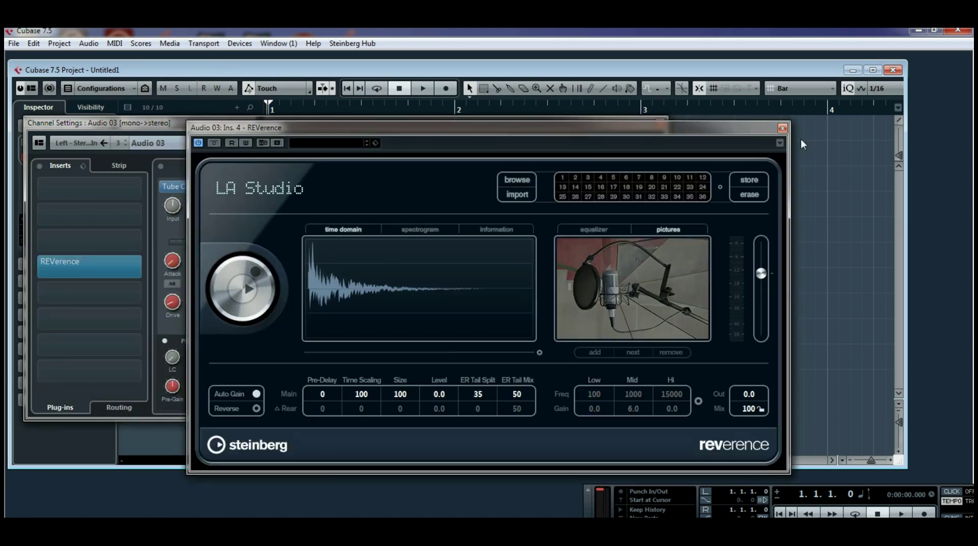
click(782, 127)
- Load REVelation in Audio 03's fourth insert slot with the "Small Studio Dark" preset
click(141, 262)
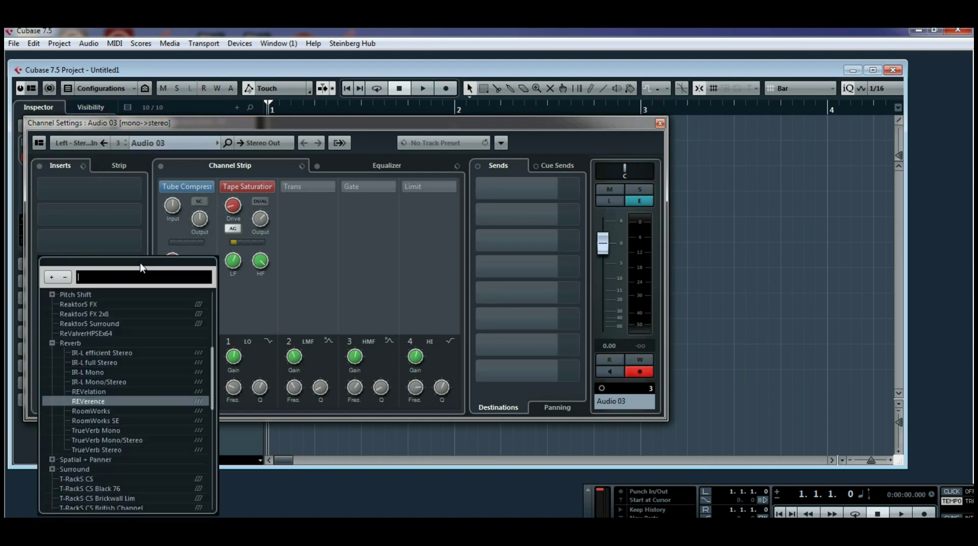
click(89, 391)
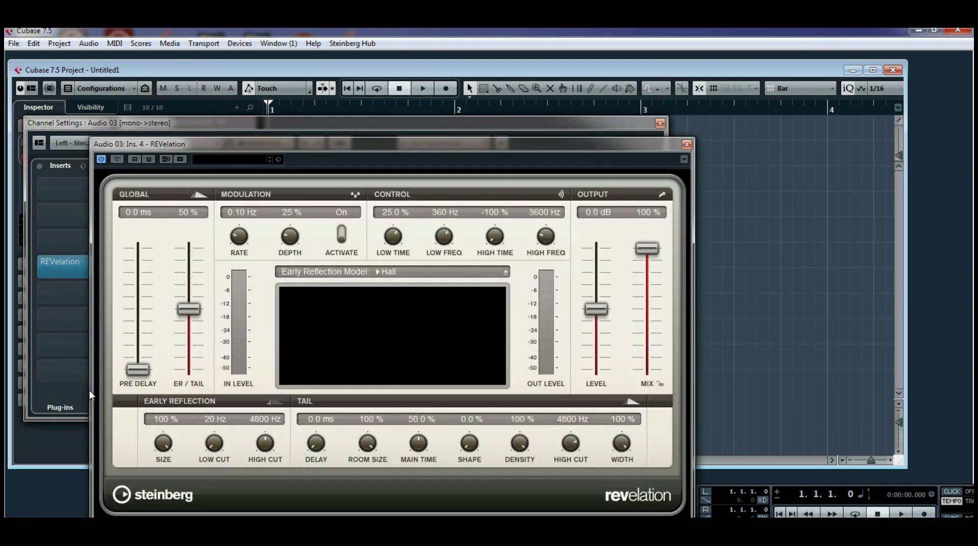
click(229, 159)
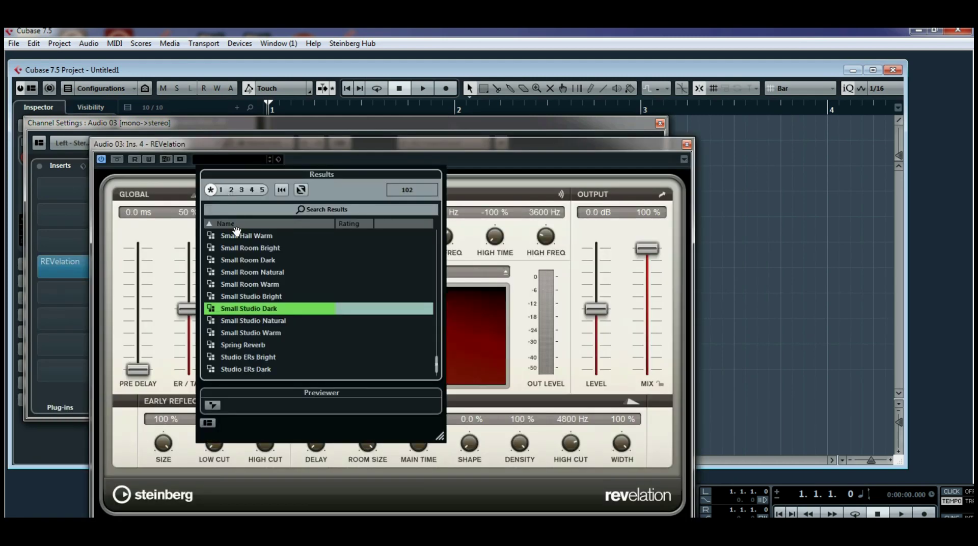
double_click(258, 311)
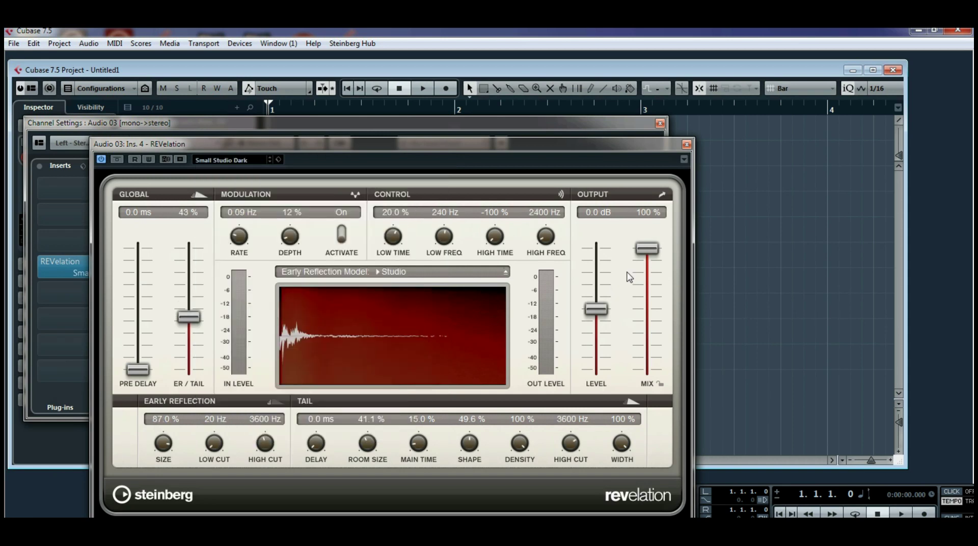
- Set REVelation's mix to 19 % and output level to -1.3 dB, and close the plug-in and channel settings
drag(648, 249, 648, 348)
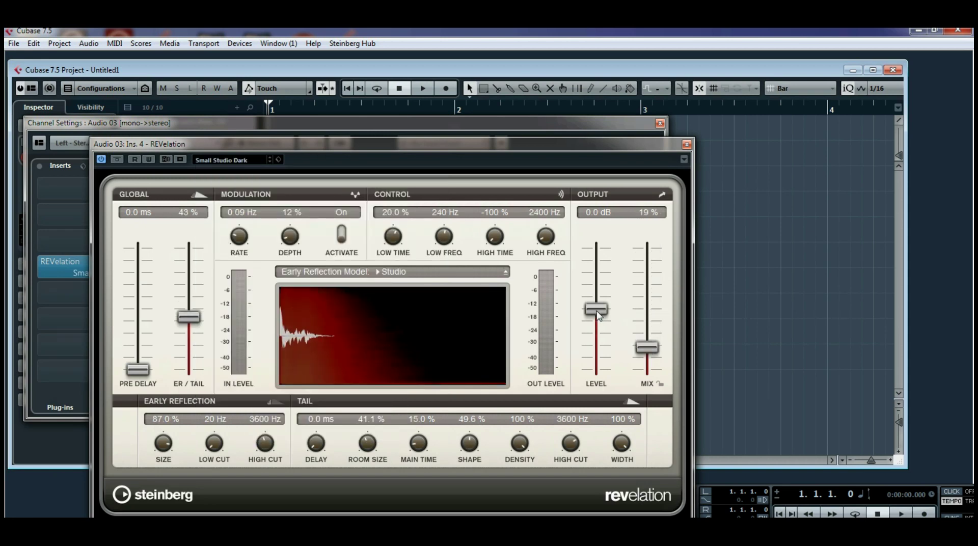
drag(596, 310, 597, 318)
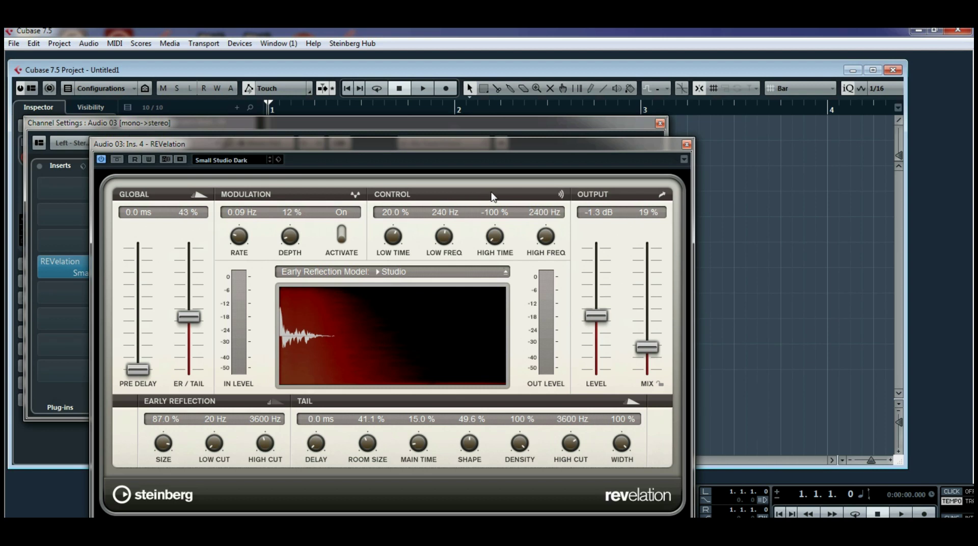
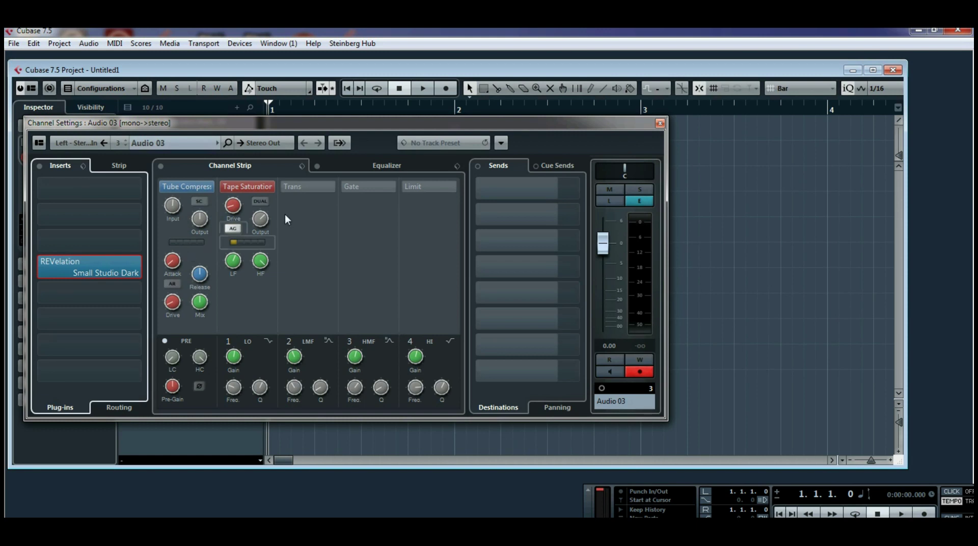
click(661, 123)
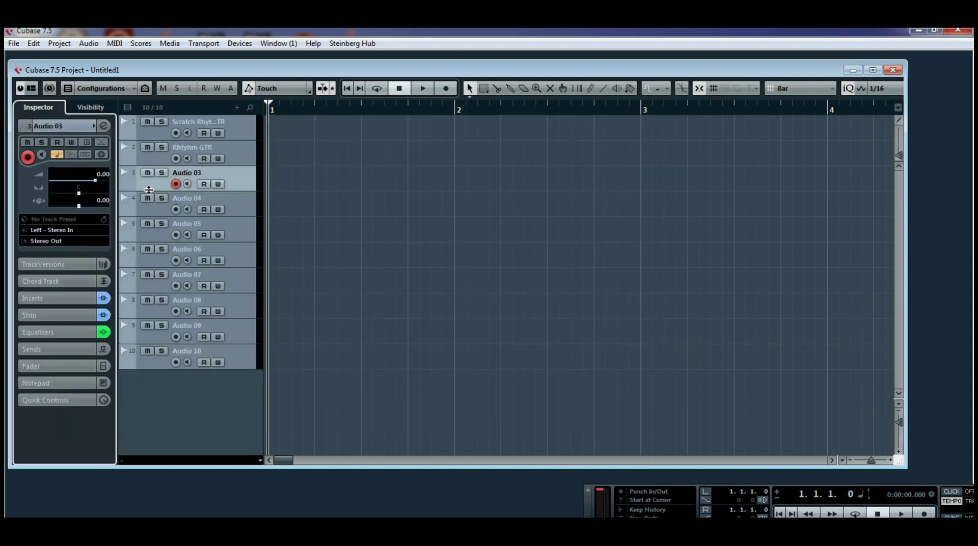
- Rename the third audio track as "Scratch Lead Vox"
double_click(189, 173)
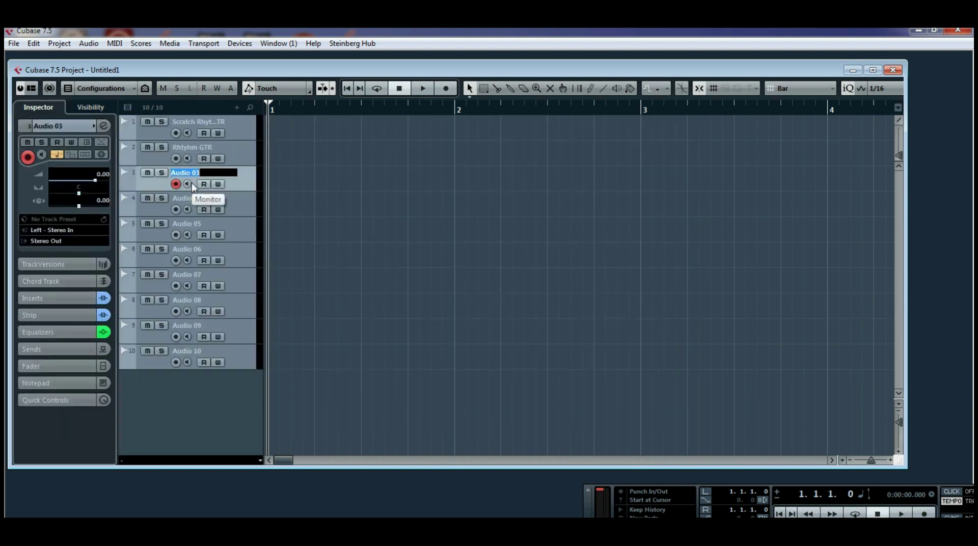
text(Sc)
text(rac)
text(th)
text( Lead)
text( Vox)
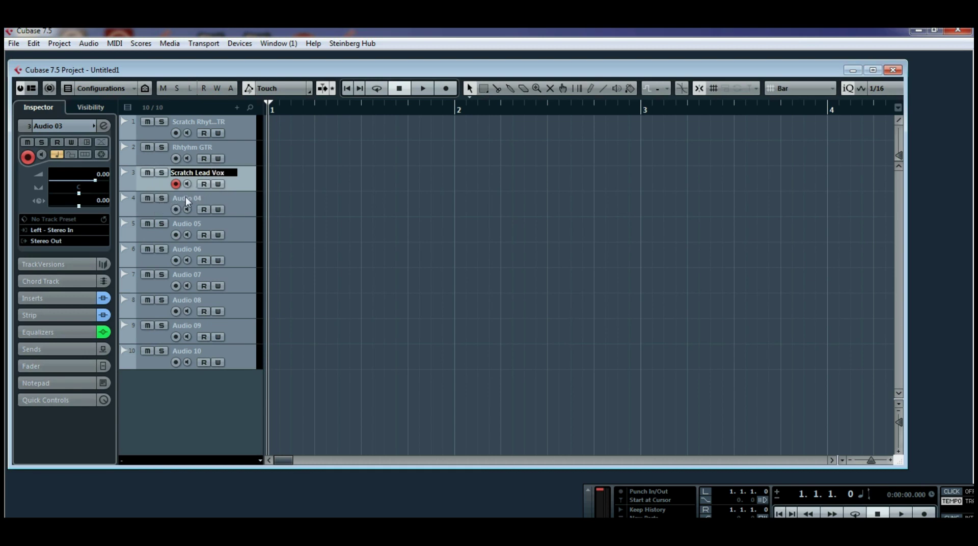
drag(197, 197, 204, 143)
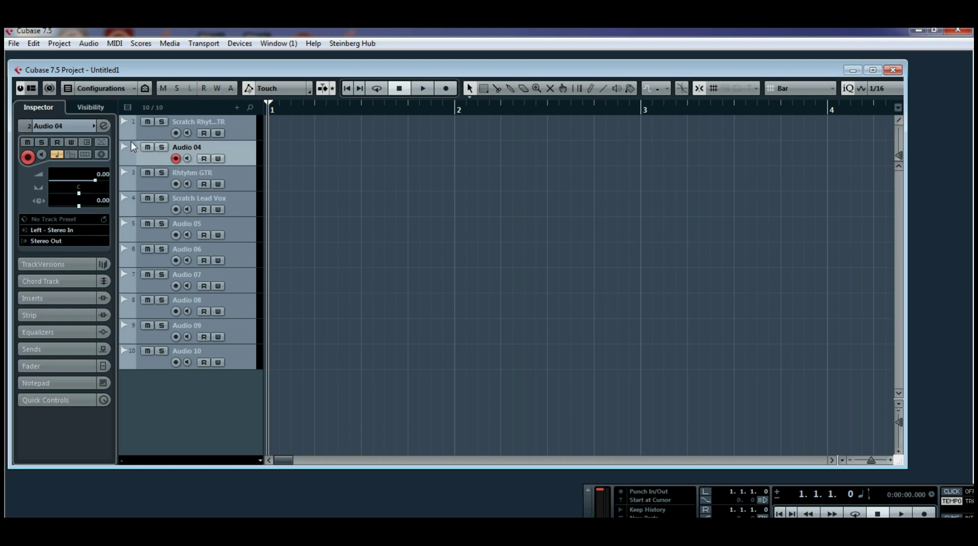
click(104, 126)
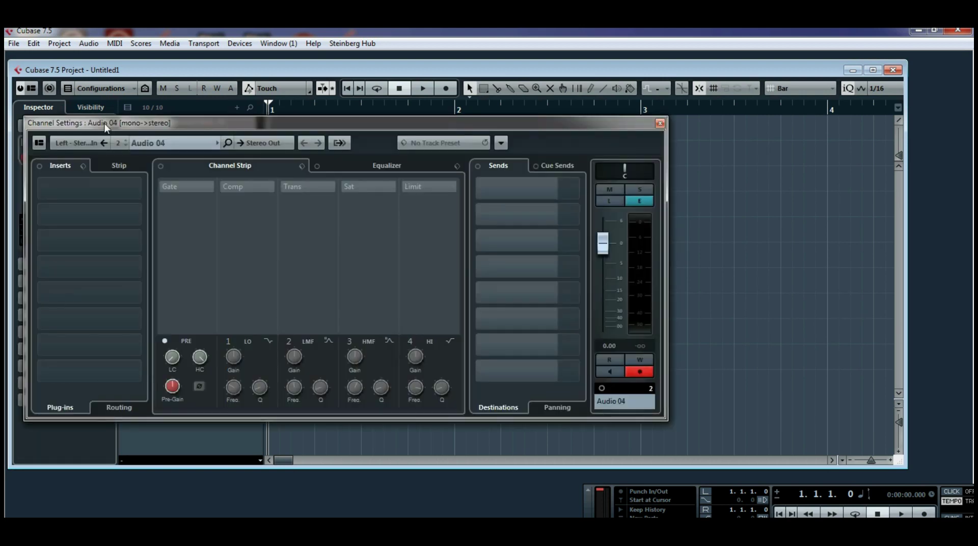
click(660, 123)
drag(240, 154, 243, 202)
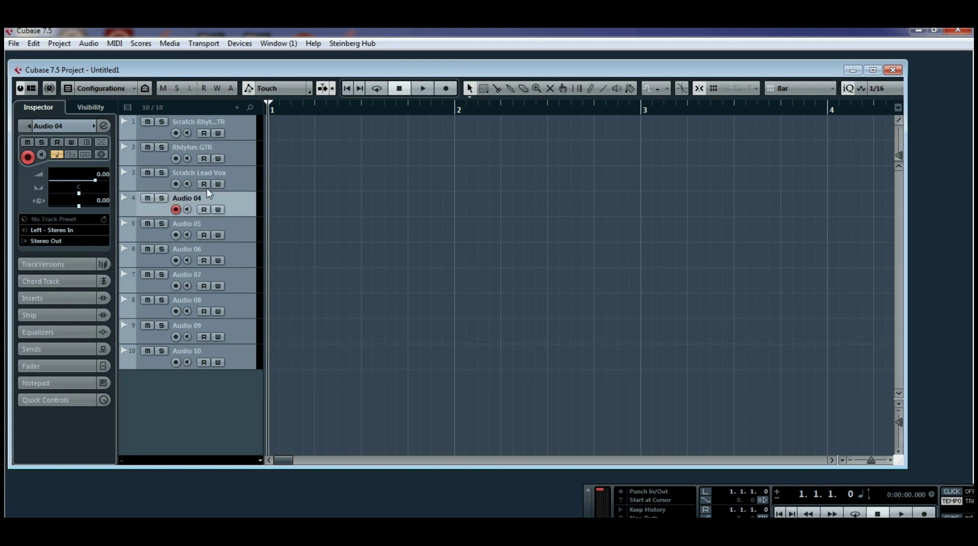
- Rename the fourth audio track as "Lead Vox Temp"
double_click(188, 198)
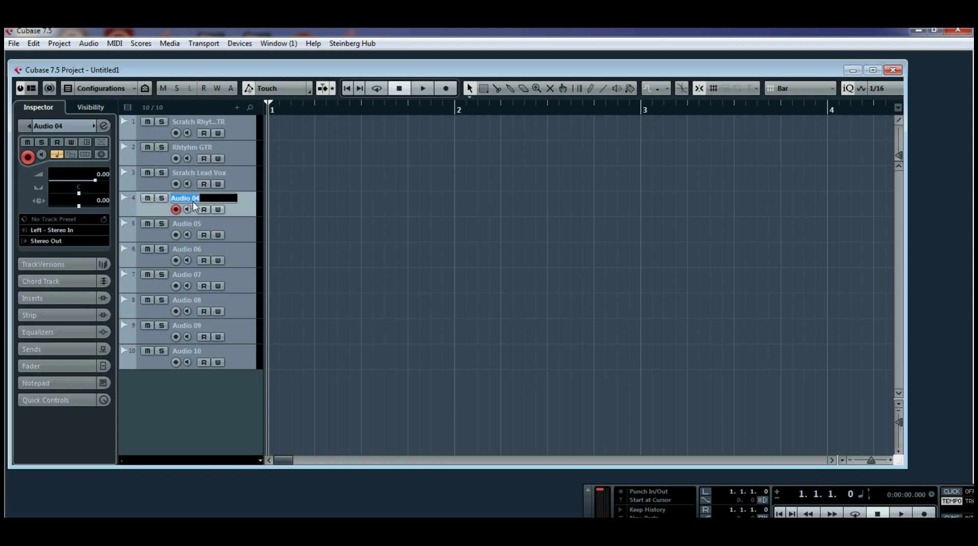
text(L)
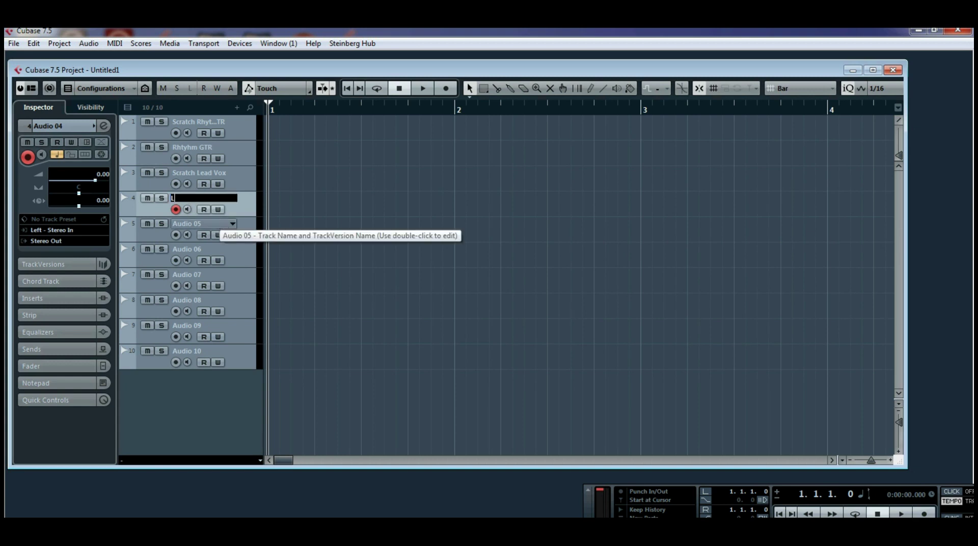
text(ead Vox Temp)
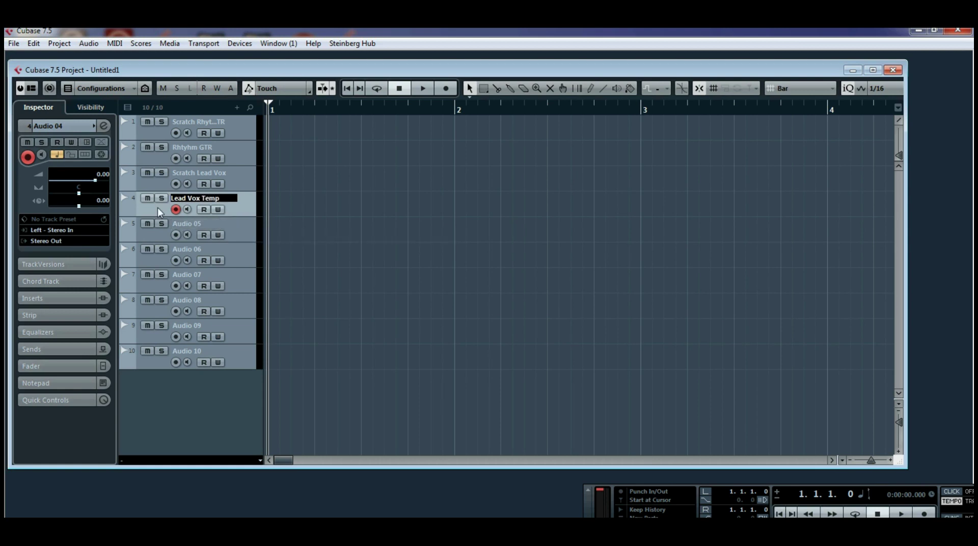
key(Return)
- Load the T-RackS CS White 2A plug-in in the first insert slot of the Lead Vox Temp track
click(104, 126)
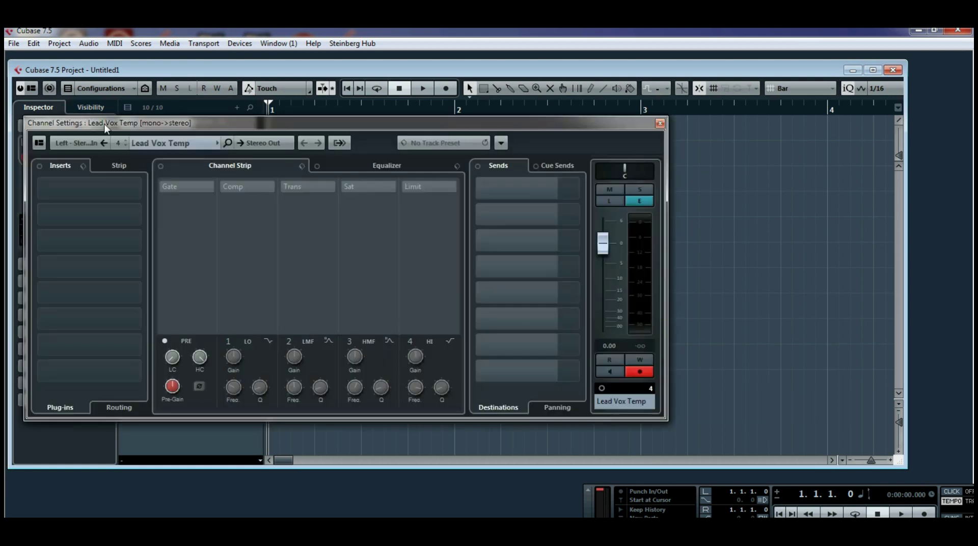
click(140, 188)
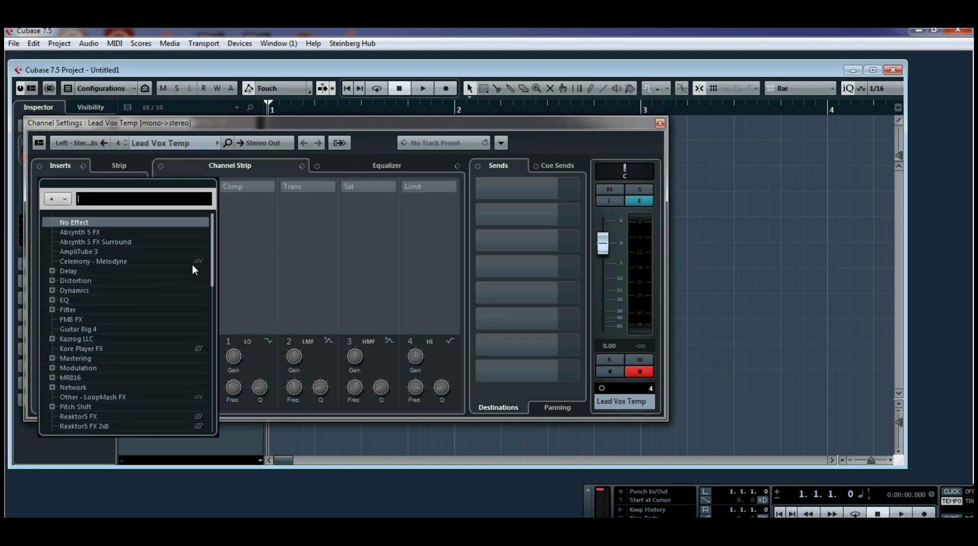
drag(213, 249, 215, 312)
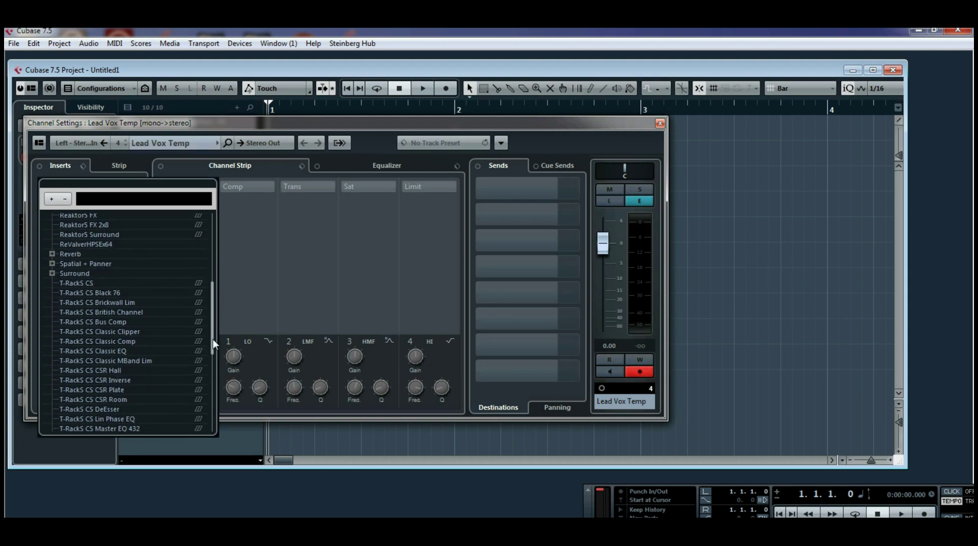
drag(213, 339, 207, 384)
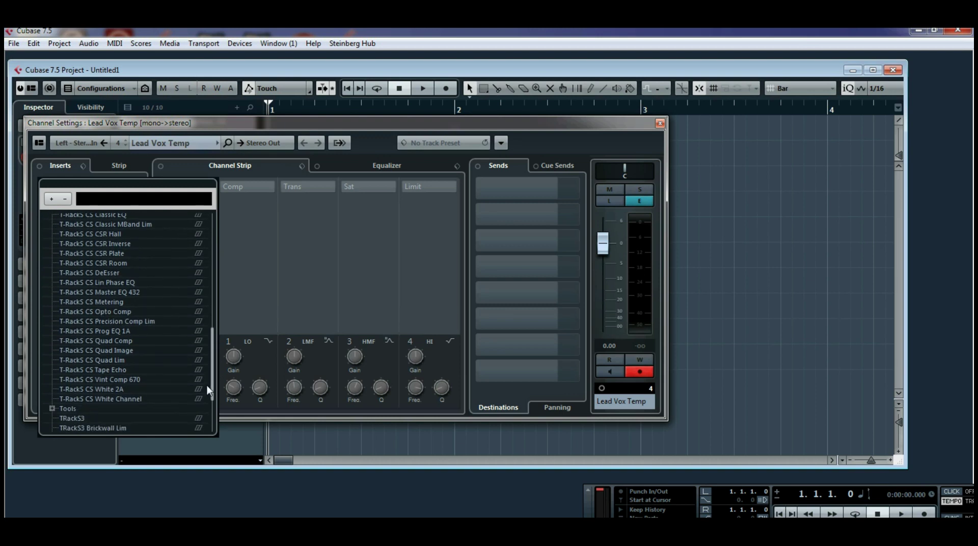
click(118, 390)
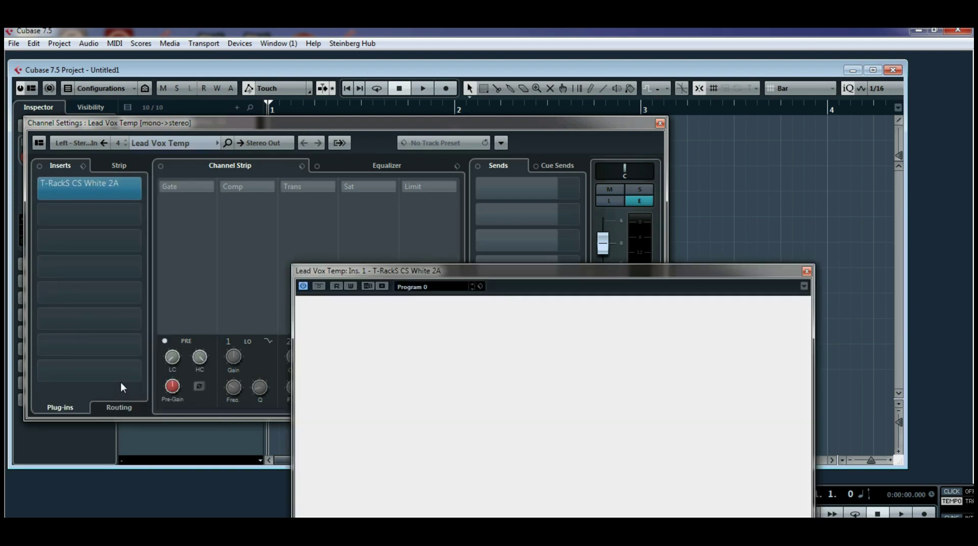
- Load the Mid Comp preset in the T-RackS CS White 2A compressor and close the plug-in
click(345, 307)
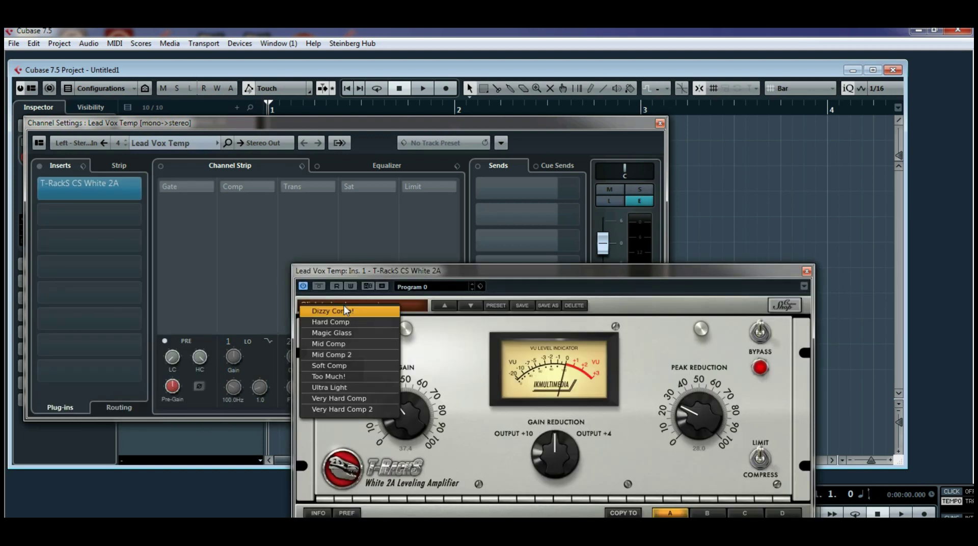
click(339, 345)
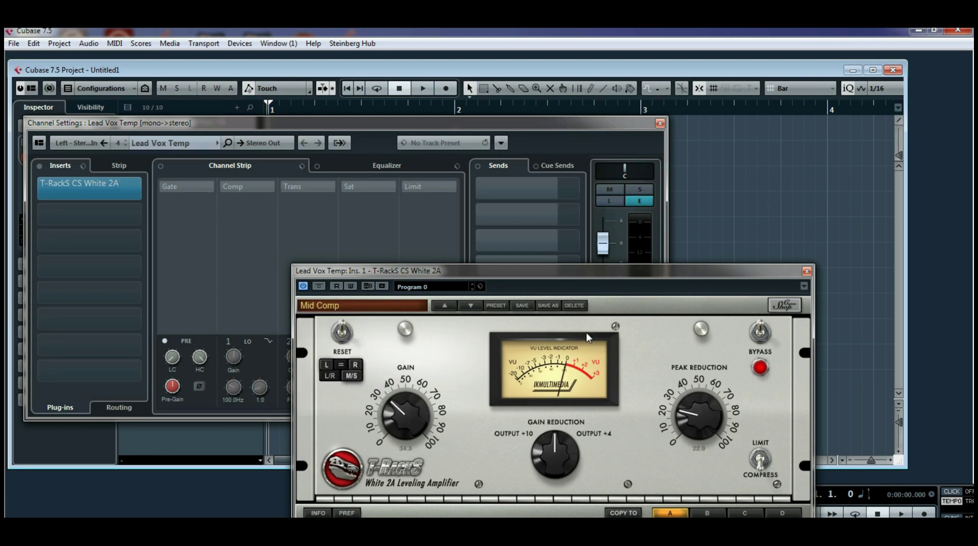
click(806, 270)
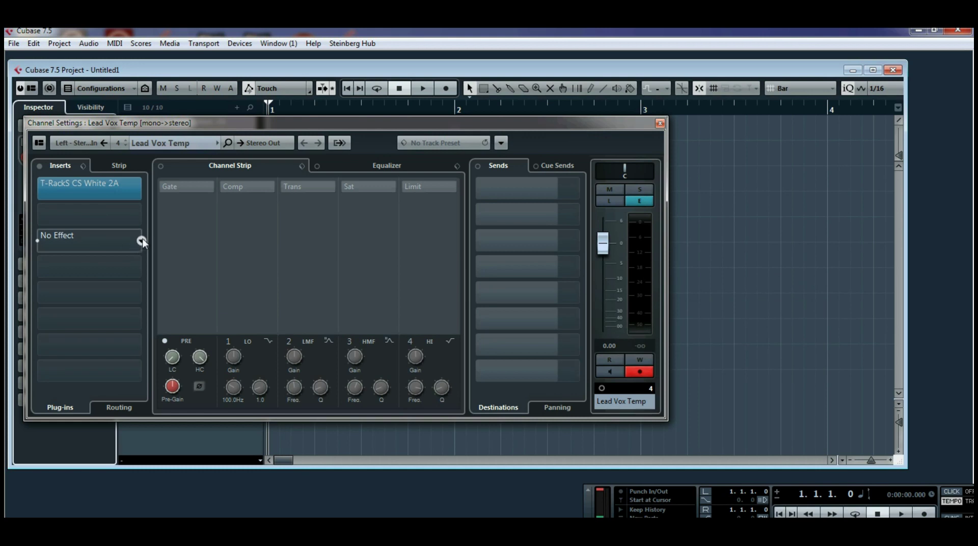
- Load the REVelation reverb in the fifth insert slot of Lead Vox Temp with the Small Studio Dark preset
click(139, 291)
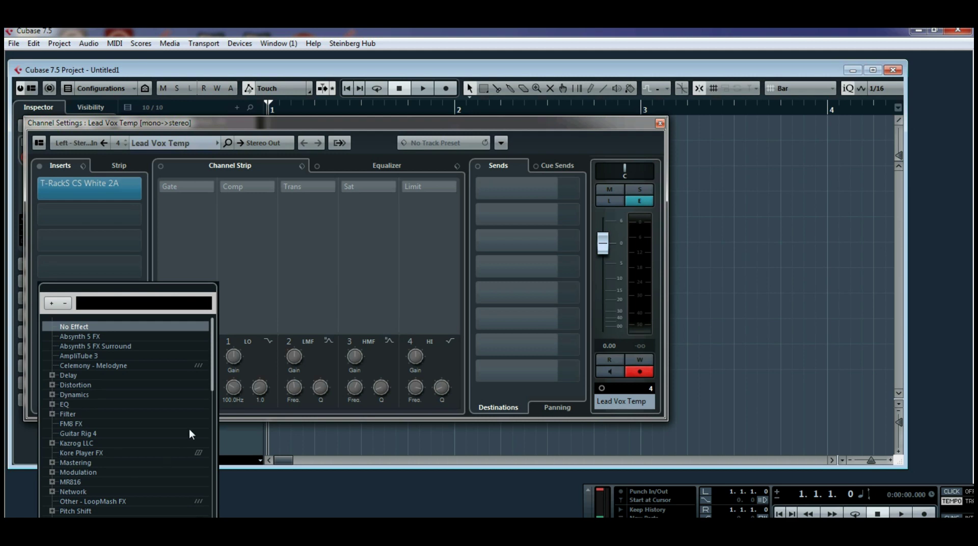
drag(213, 373, 197, 444)
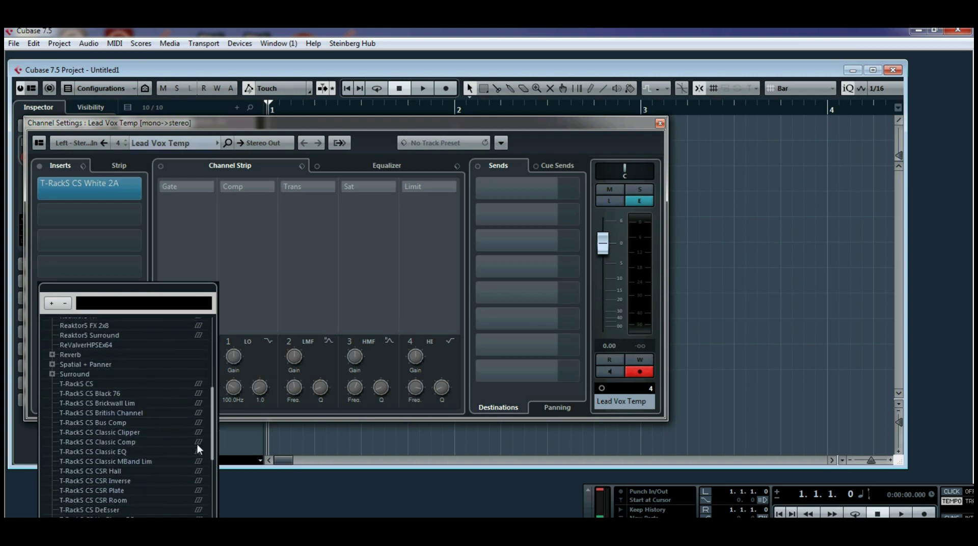
click(51, 353)
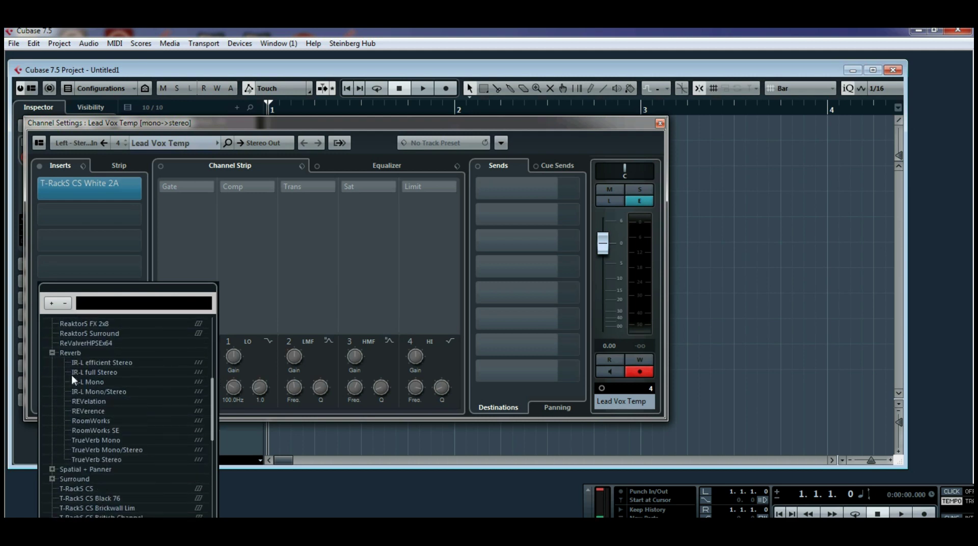
click(96, 402)
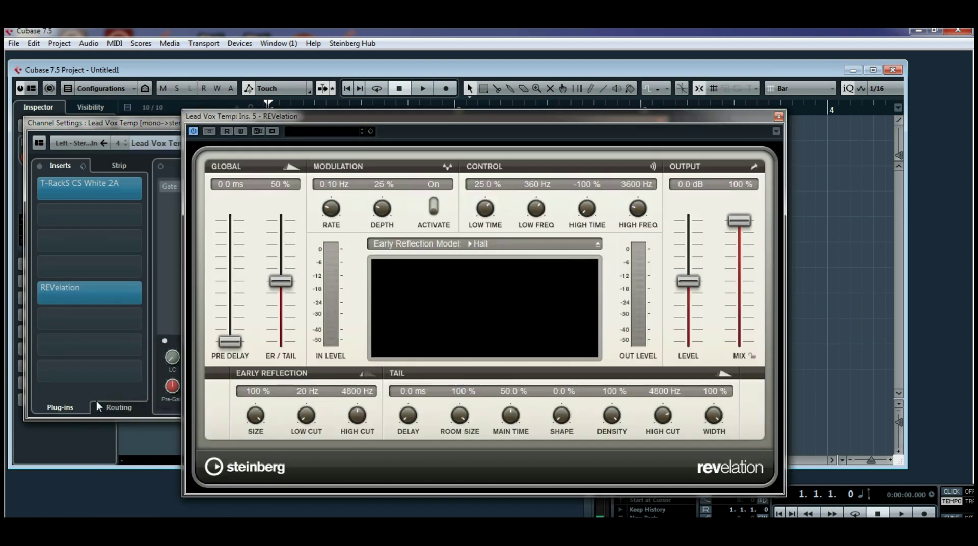
click(308, 130)
double_click(342, 284)
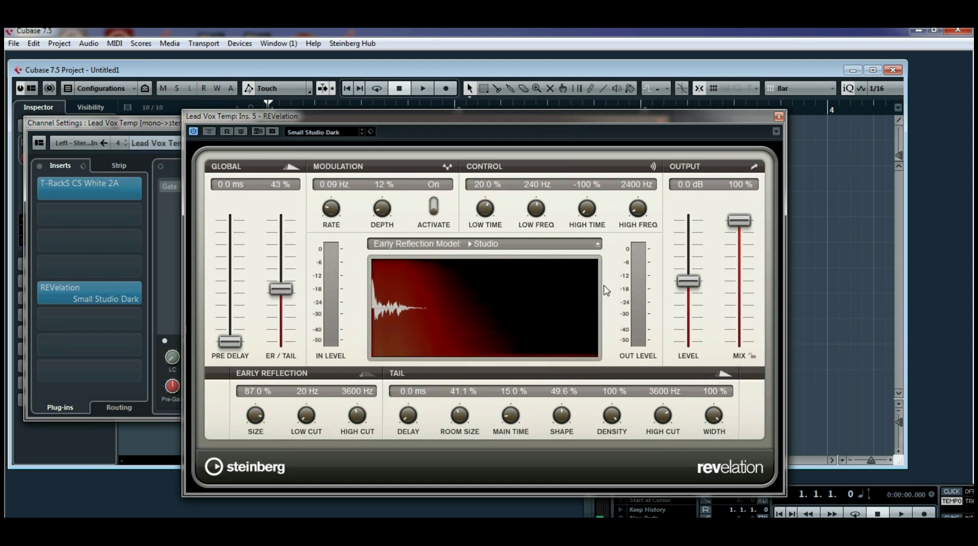
- Set REVelation's mix to 17 % and output level to -3.1 dB, and close the plug-in and channel settings
drag(739, 221, 739, 315)
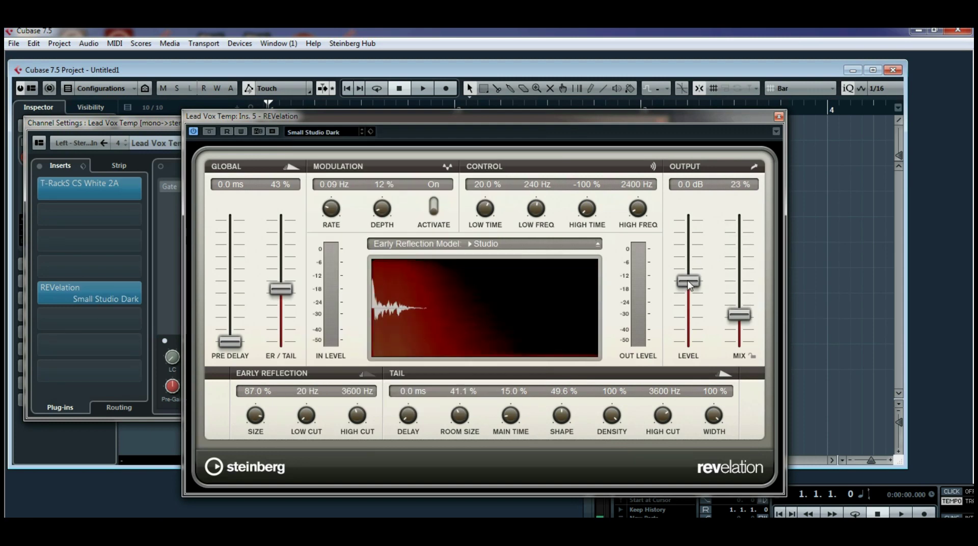
drag(688, 281, 689, 298)
drag(741, 321, 741, 327)
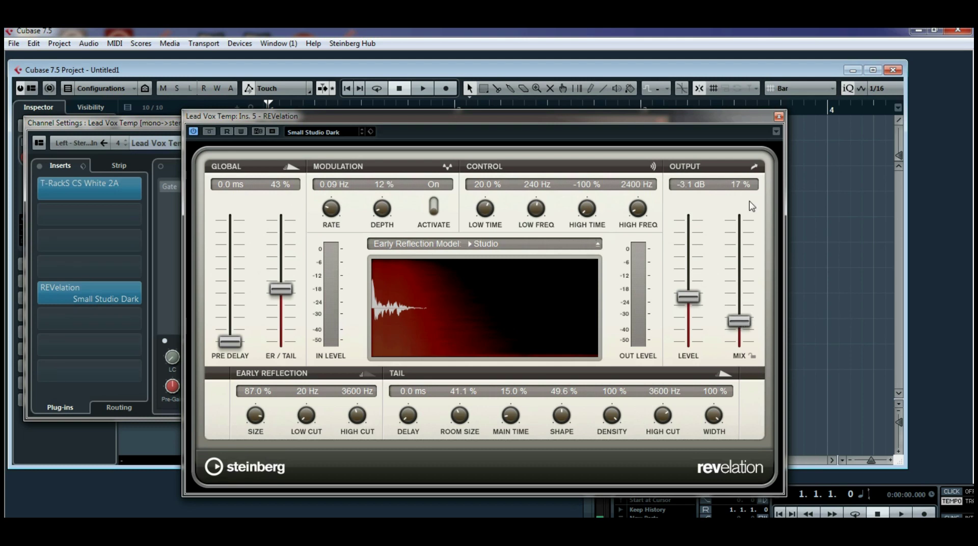
click(779, 116)
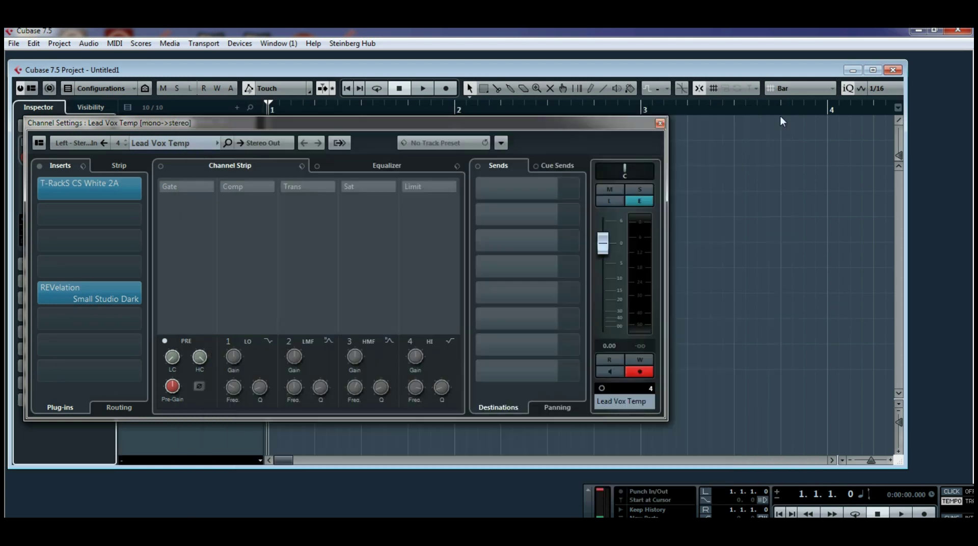
click(659, 124)
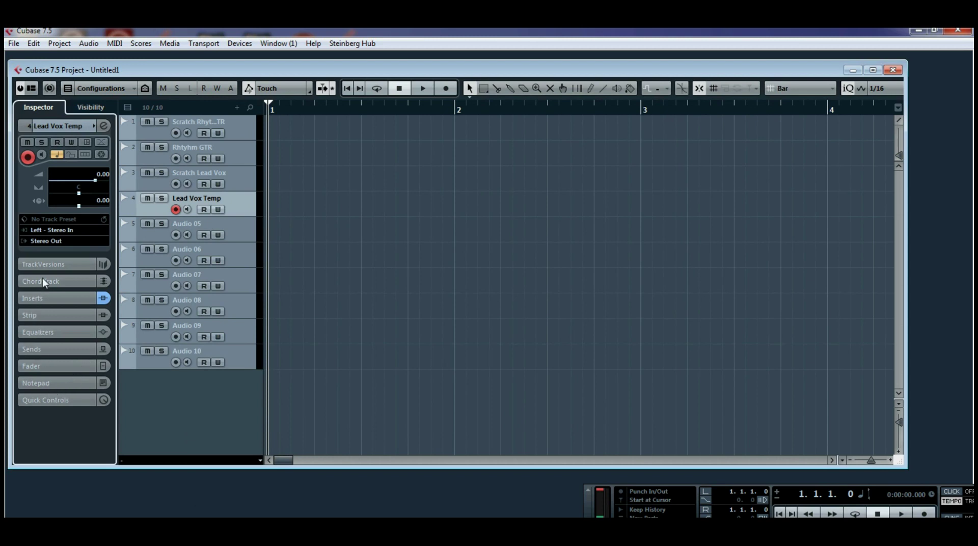
- Add a mono FX channel with the StereoDelay effect to the first send of the Lead Vox Temp track
click(42, 347)
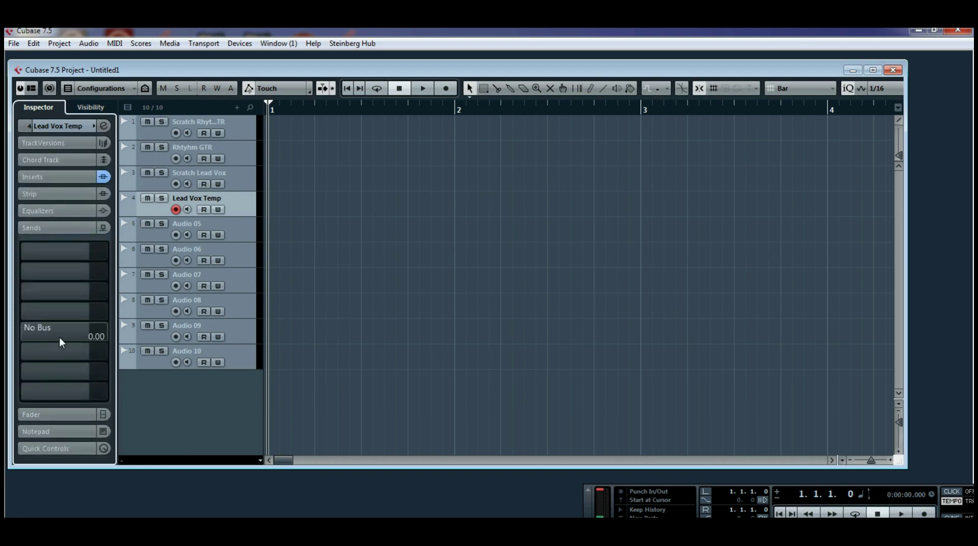
right_click(94, 256)
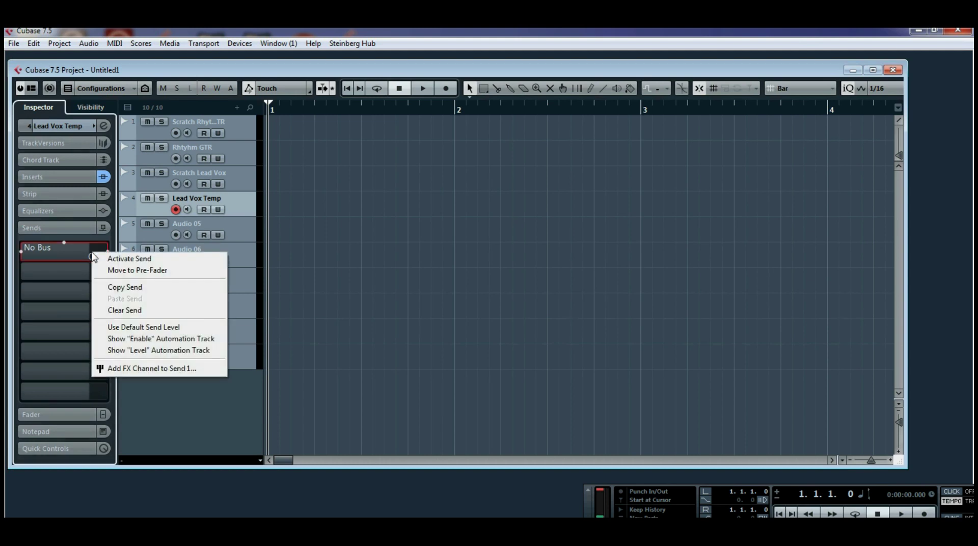
click(142, 372)
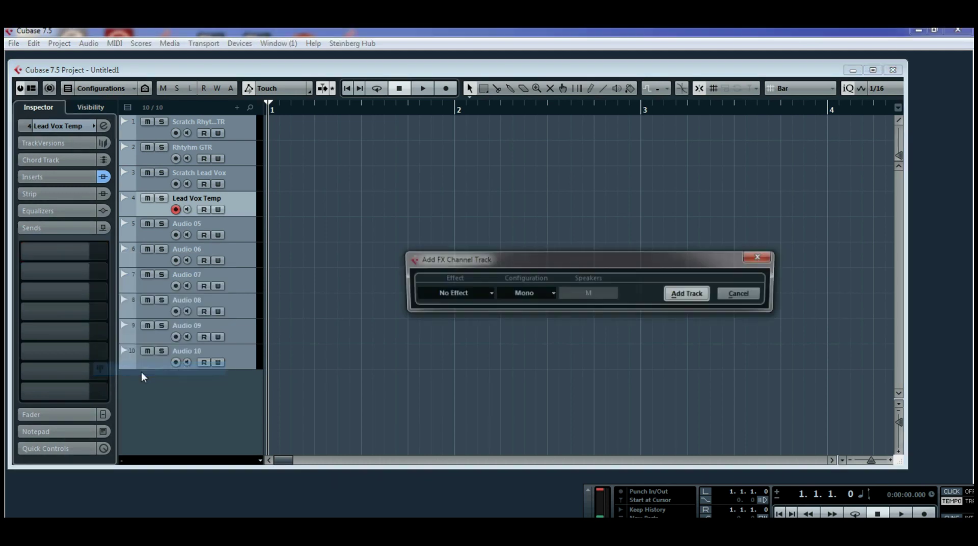
click(488, 294)
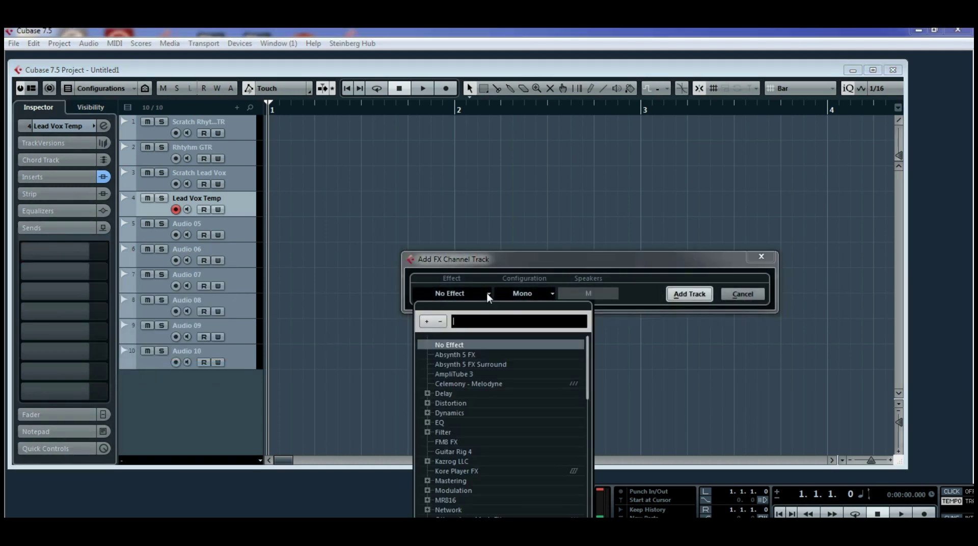
click(428, 394)
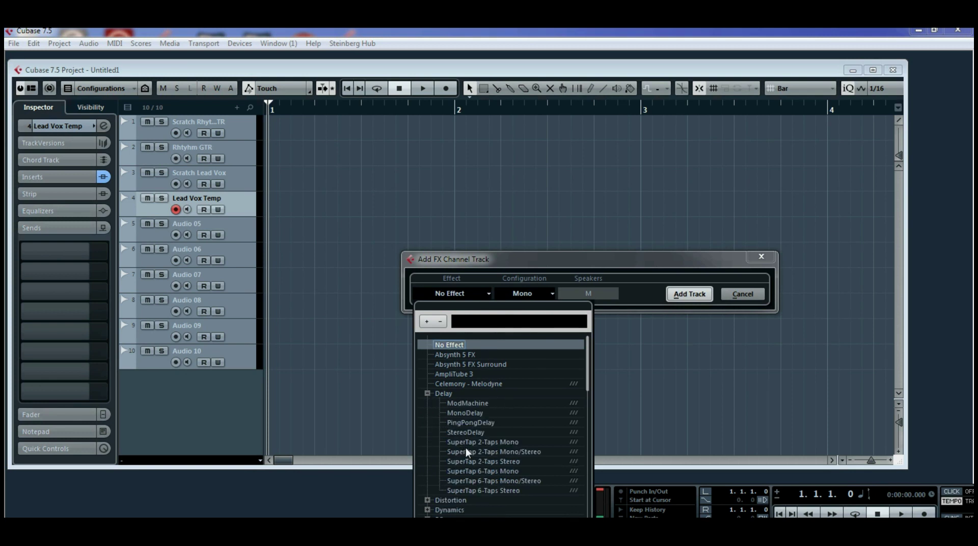
click(473, 433)
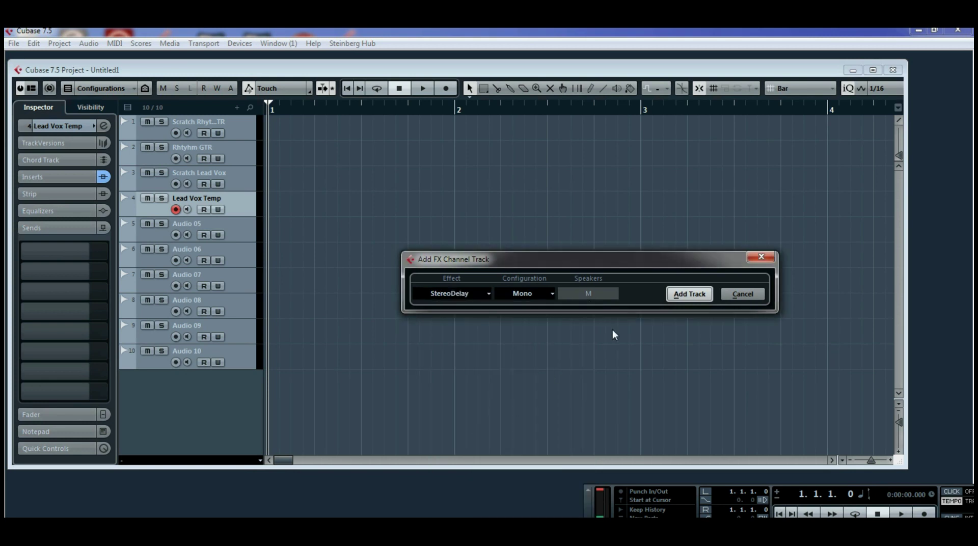
click(689, 294)
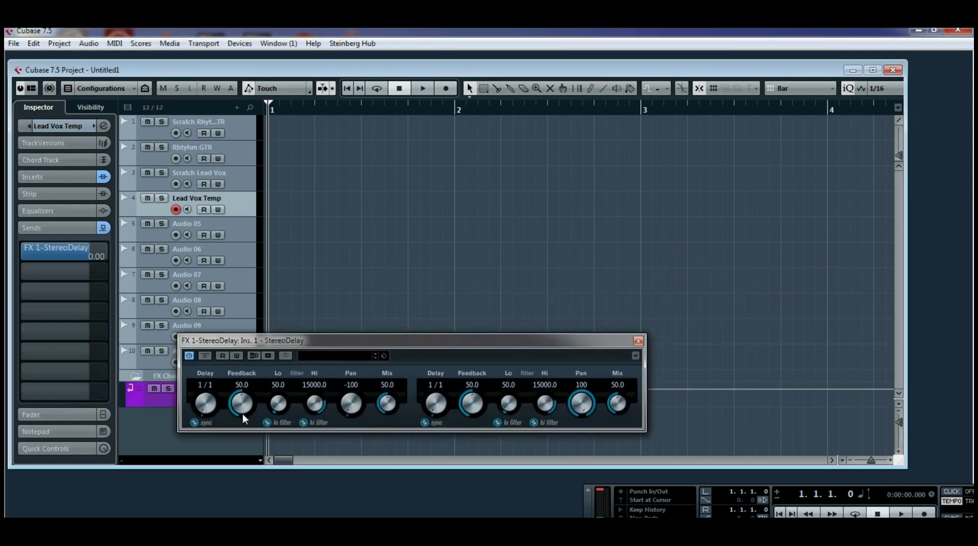
- Set StereoDelay's first delay to 1/2 and second delay to 1/4, with both mixes at 100
drag(207, 408, 207, 404)
drag(429, 405, 442, 401)
drag(399, 364, 479, 334)
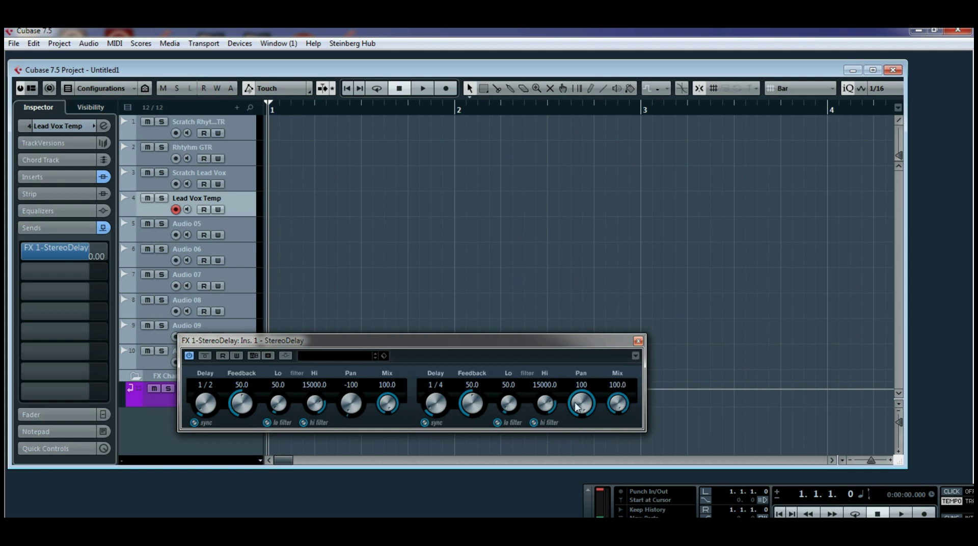
- Set StereoDelay's pans to -48 and 48, low filters to 366.0 and 338.4, high filters to 8232.0 and 8608.0, and close it
drag(545, 415, 510, 401)
drag(352, 403, 360, 394)
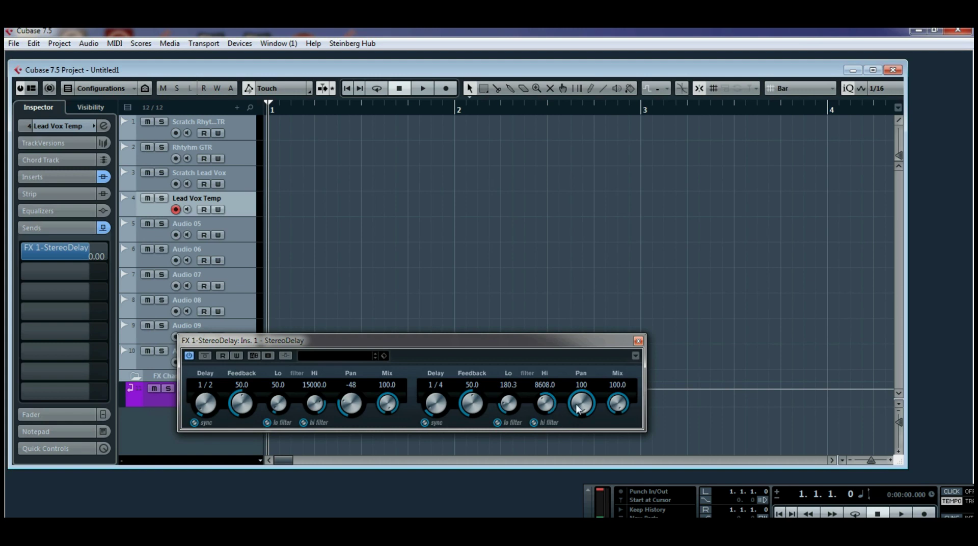
drag(580, 411, 578, 433)
drag(313, 410, 313, 444)
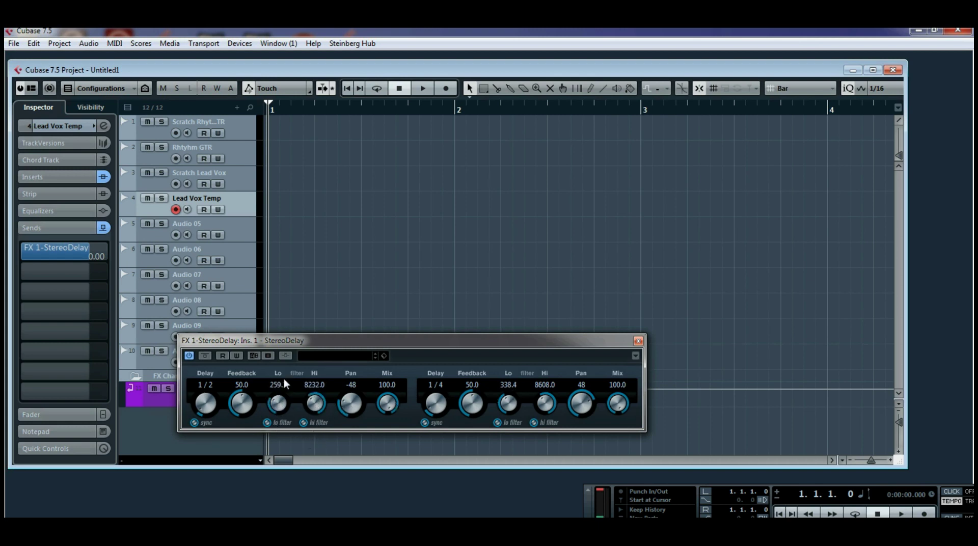
click(639, 341)
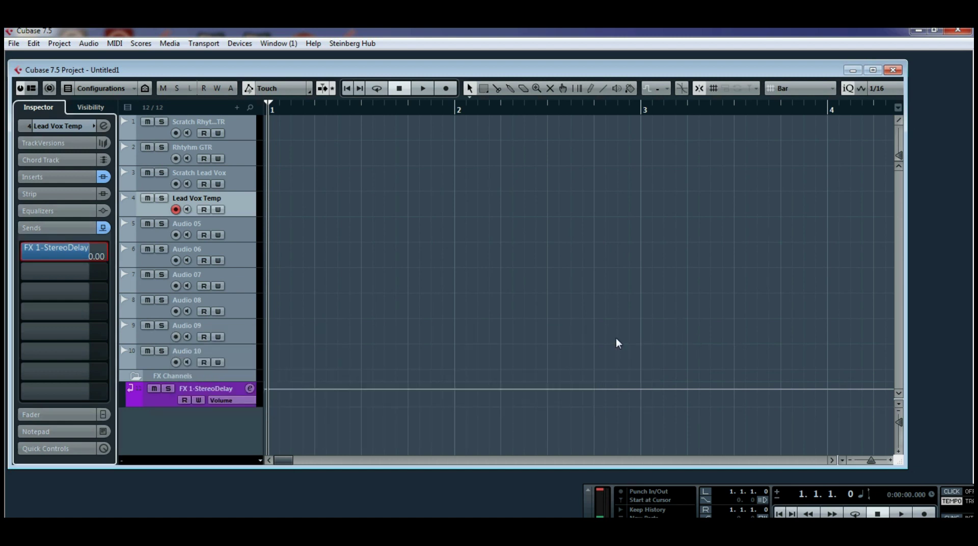
- Switch the StereoDelay send on the Lead Vox Temp track to pre-fader and activate its second send slot
click(149, 235)
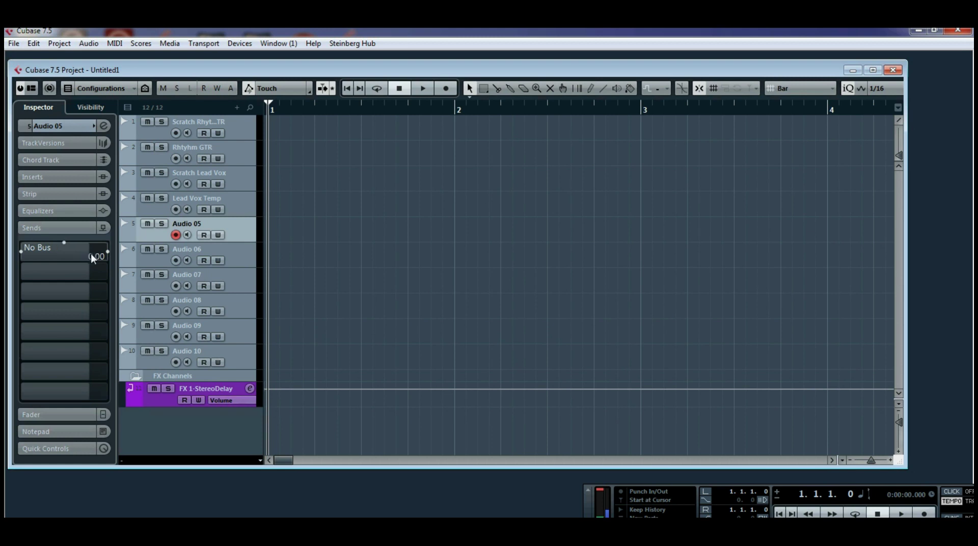
click(231, 211)
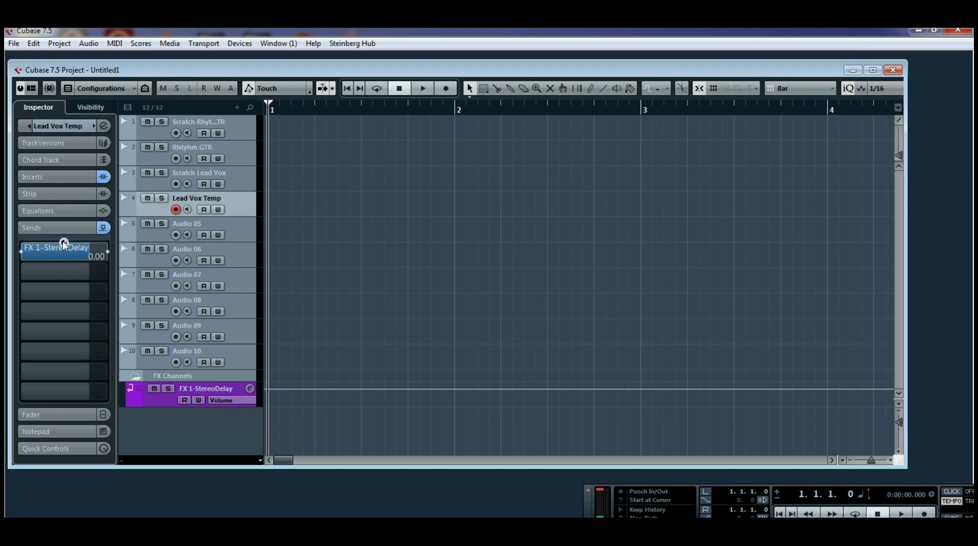
click(78, 253)
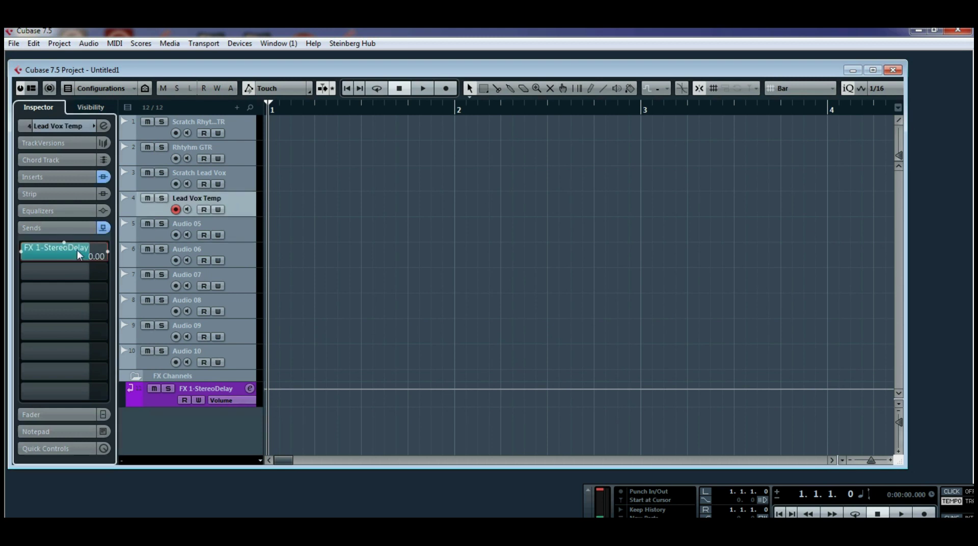
double_click(77, 250)
key(Return)
click(20, 272)
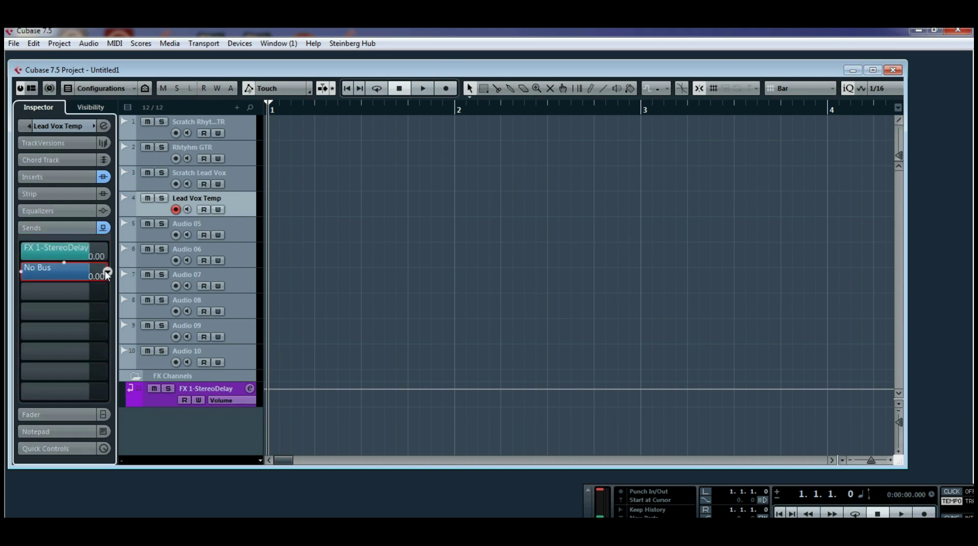
click(107, 273)
- Open the MixConsole, review the StereoDelay plug-in settings on the FX 1-StereoDelay channel, and close the mixer windows
drag(406, 72, 434, 403)
click(240, 44)
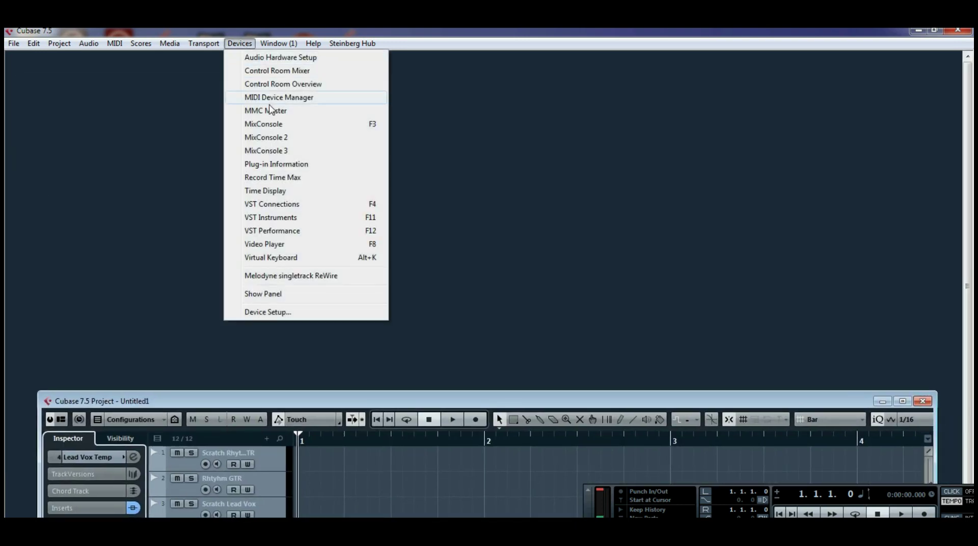
click(271, 124)
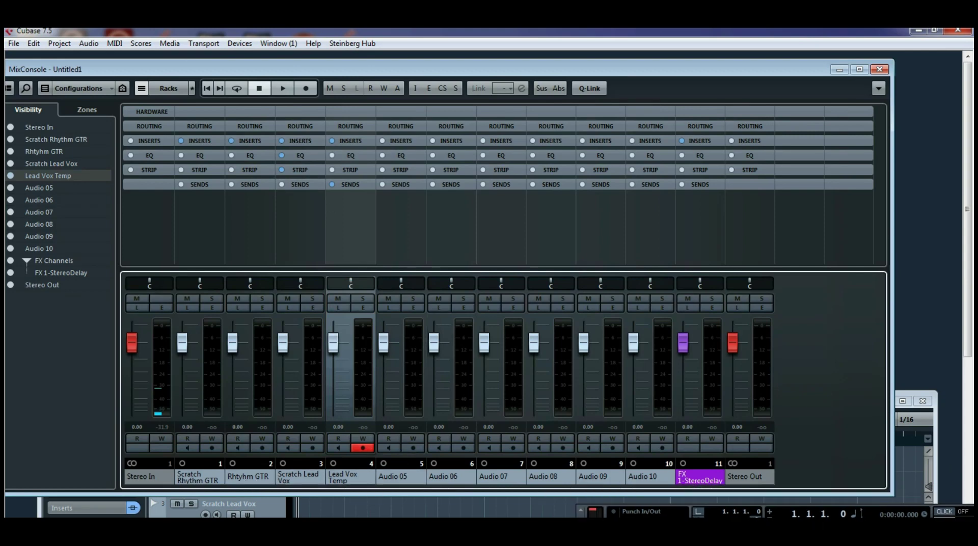
click(713, 307)
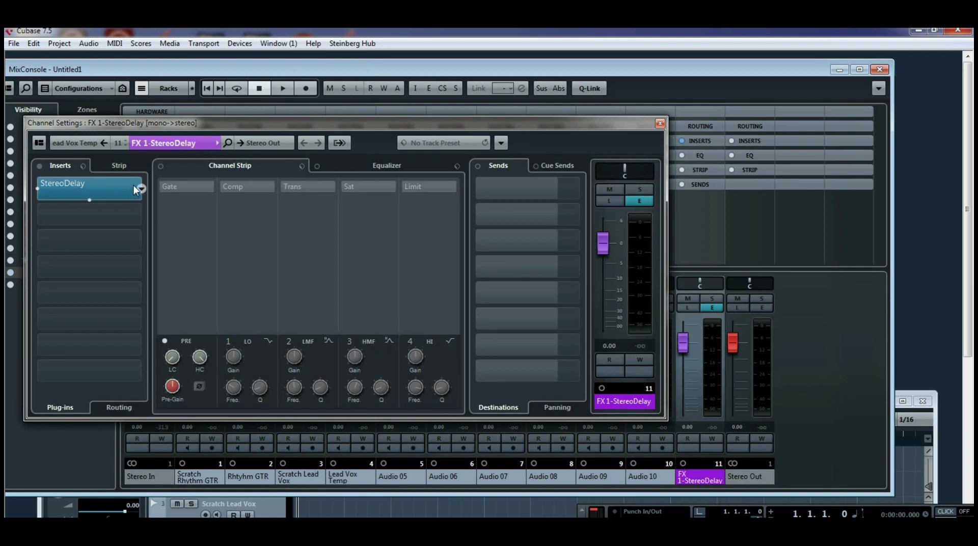
click(118, 184)
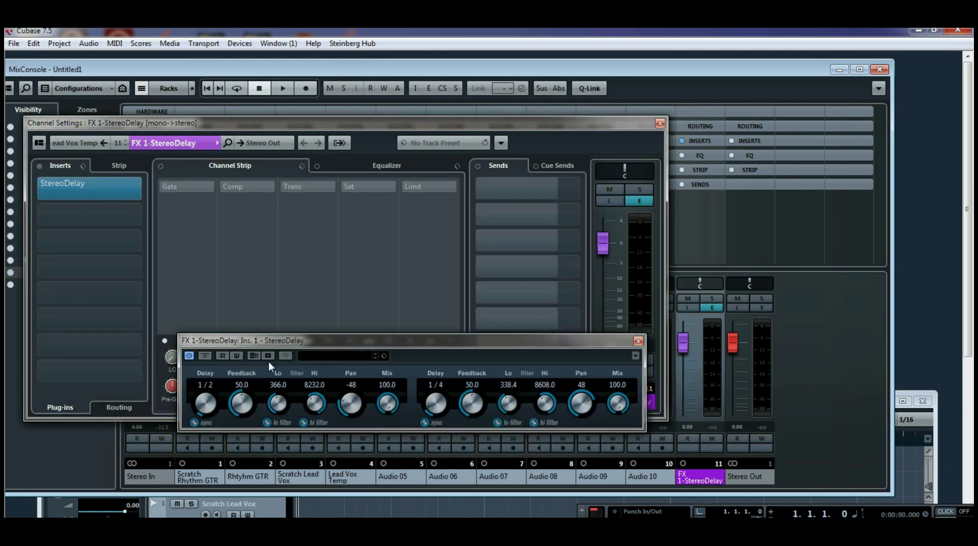
click(638, 340)
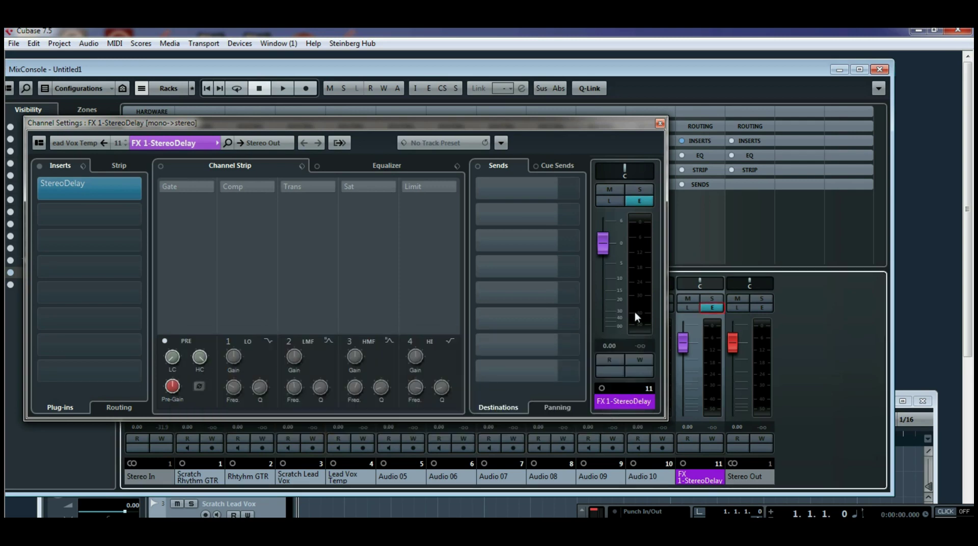
click(659, 124)
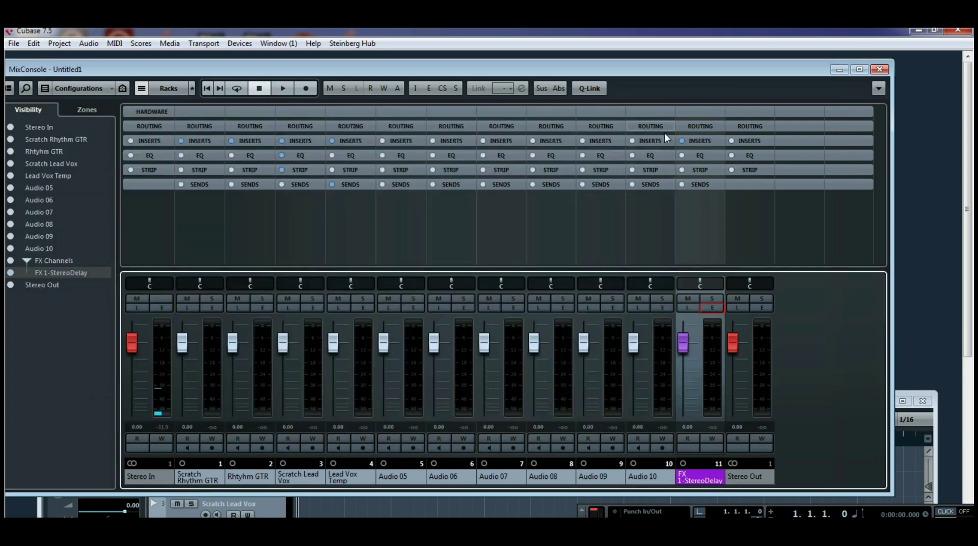
click(880, 69)
- Move the project window up to show the whole track list and rename the Audio 05 track as Scratch Bass
drag(439, 403, 420, 139)
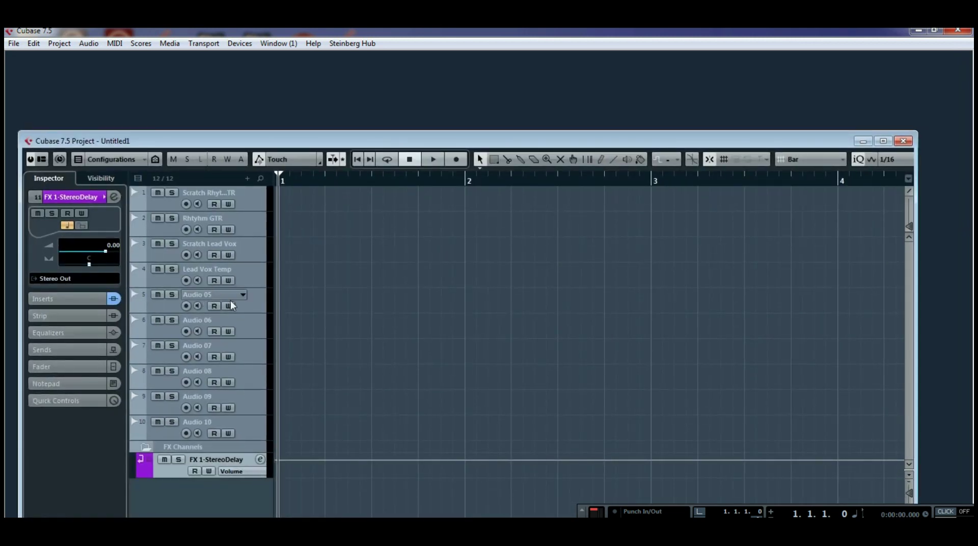
click(255, 301)
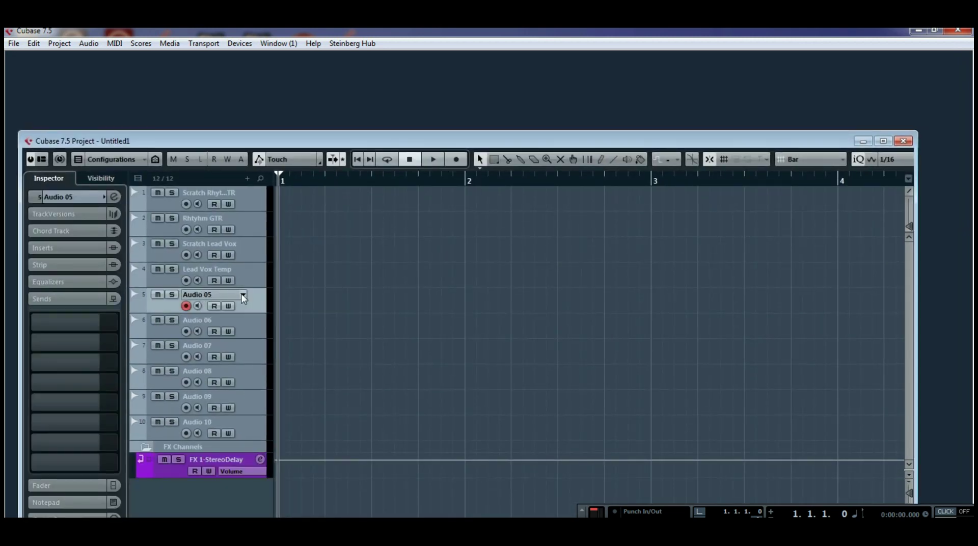
click(243, 295)
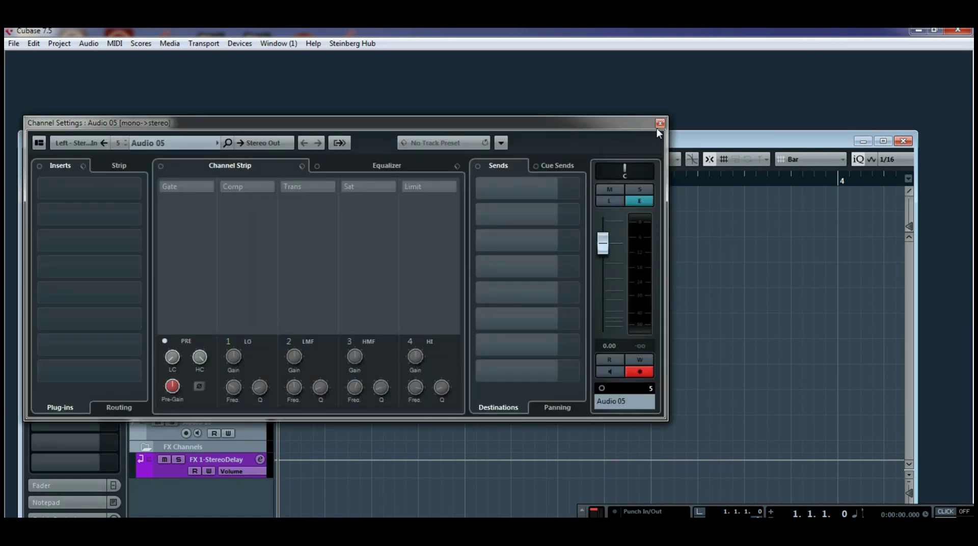
click(660, 123)
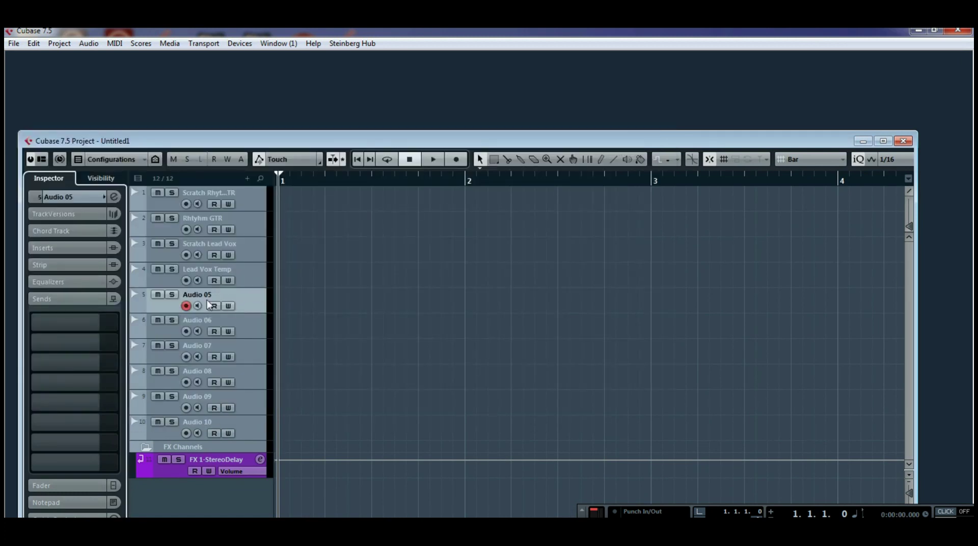
double_click(192, 295)
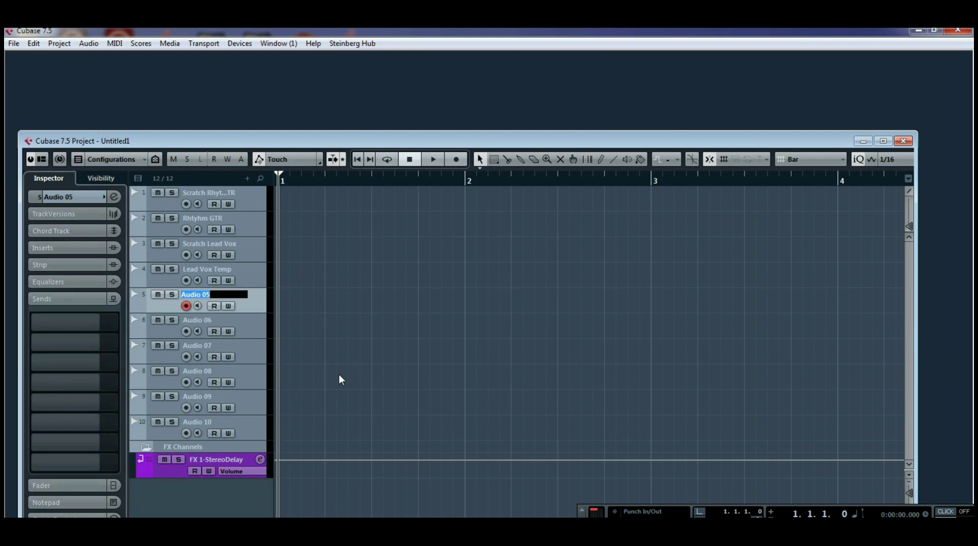
text(Scratch Bass)
key(Return)
- Rename the Audio 06 track as Bass Guitar
click(247, 325)
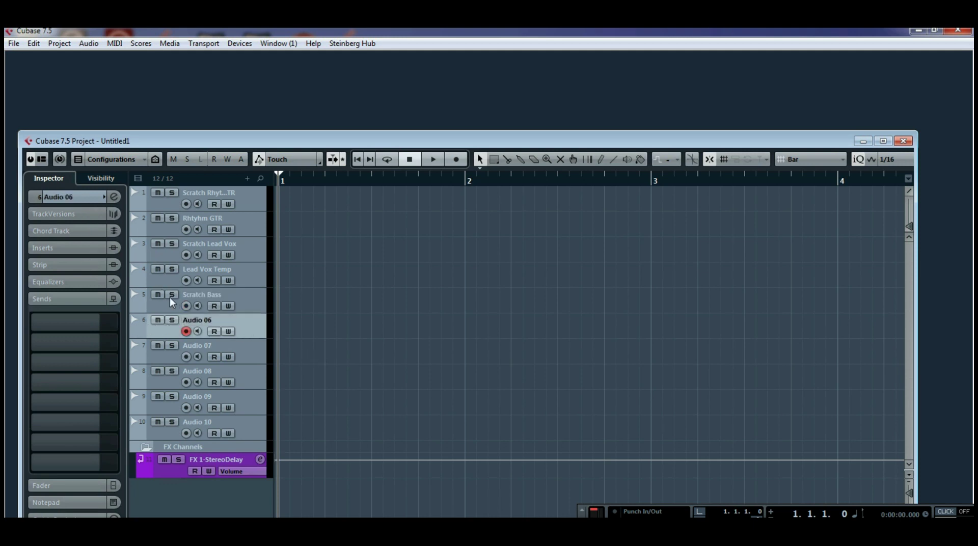
double_click(229, 319)
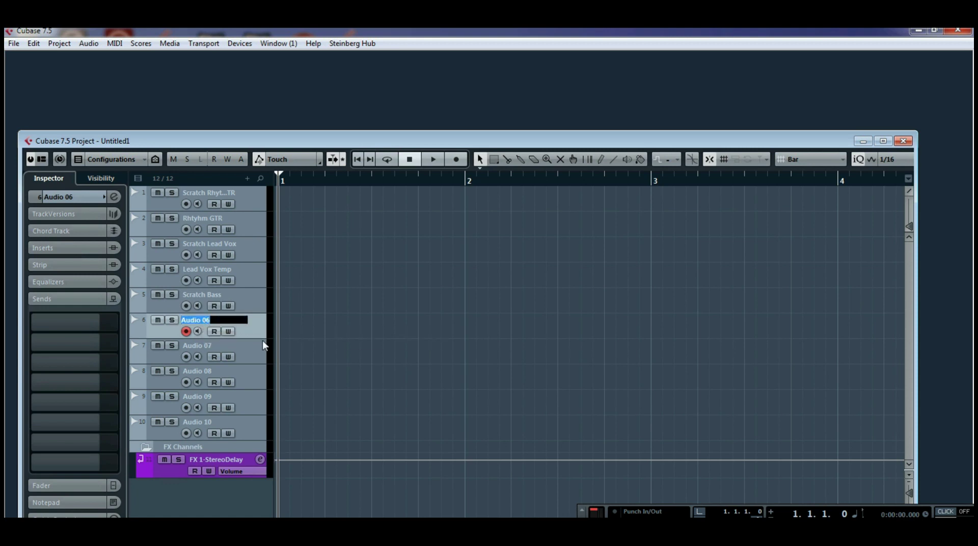
key(BackSpace)
text(Bass Guitar)
- Rename the Audio 07 track as Other Guitar Scratch
right_click(242, 348)
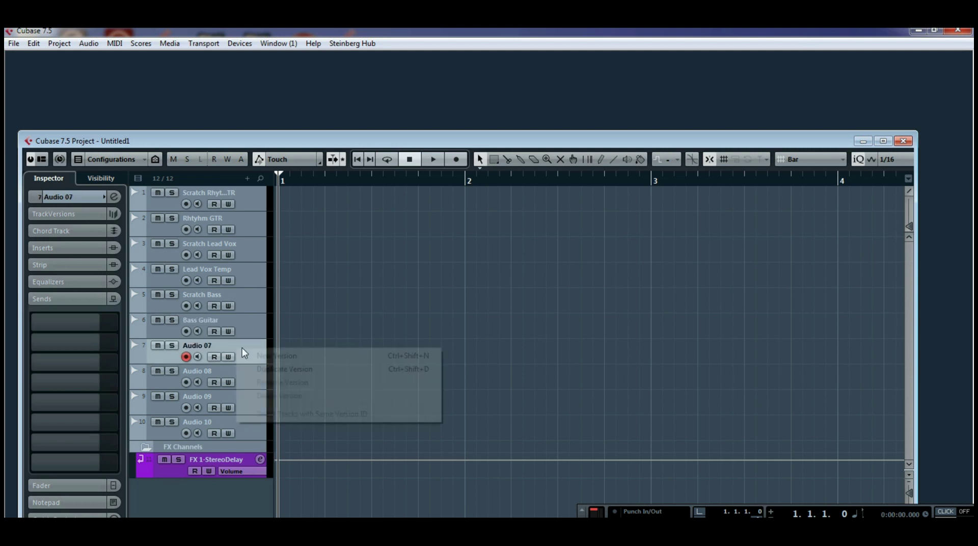
double_click(201, 344)
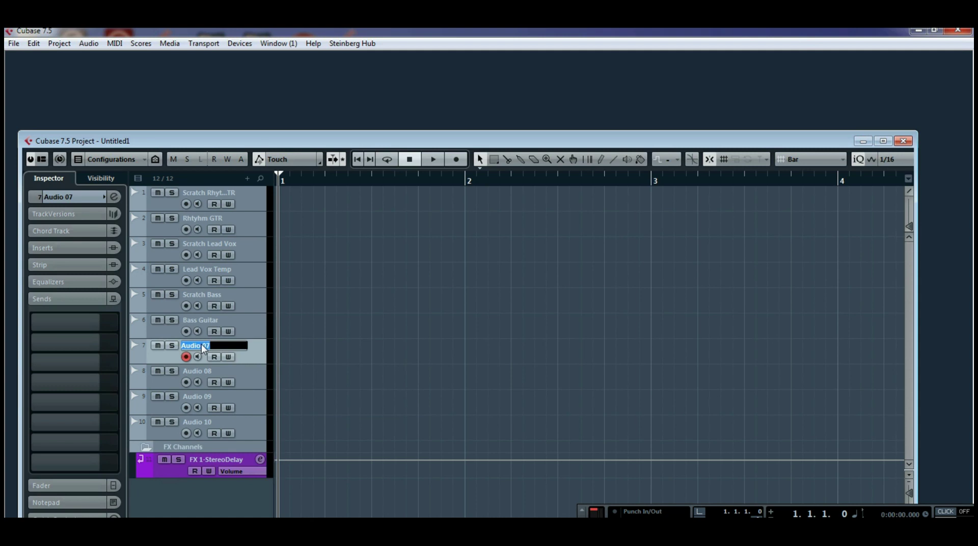
text(Other Guitar Scract)
key(BackSpace)
text(th)
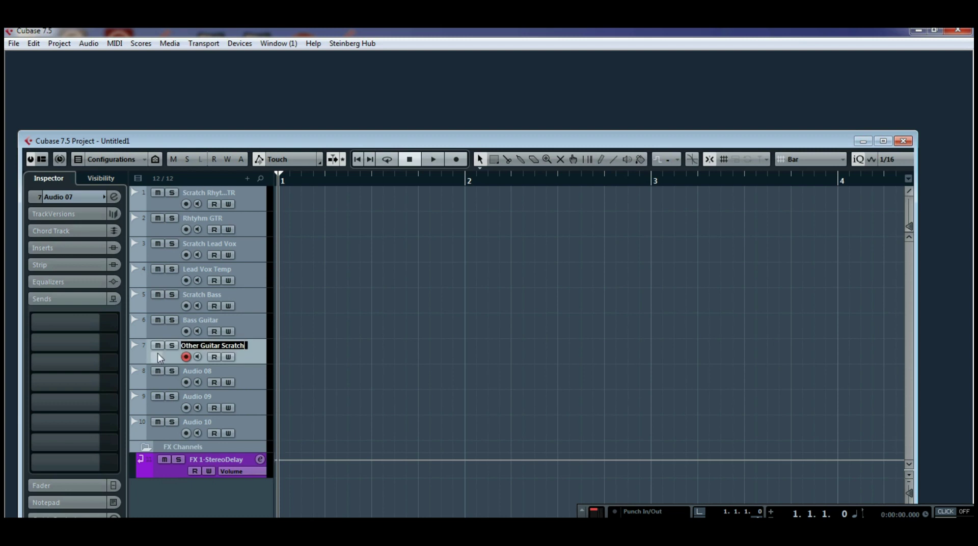
key(Return)
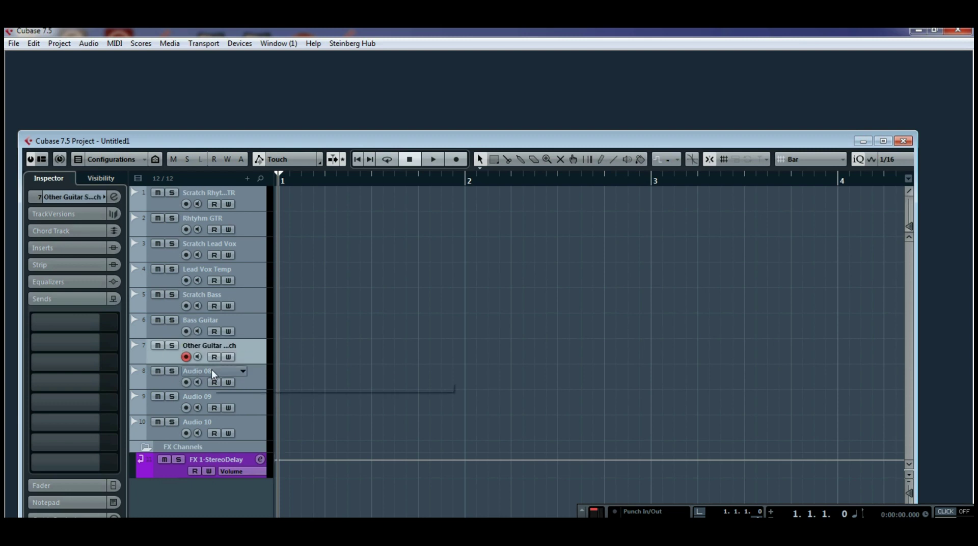
- Add AmpliTube 3 as the first insert on the Other Guitar Scratch track and choose the Fender '65 Twin Reverb amp model
click(117, 196)
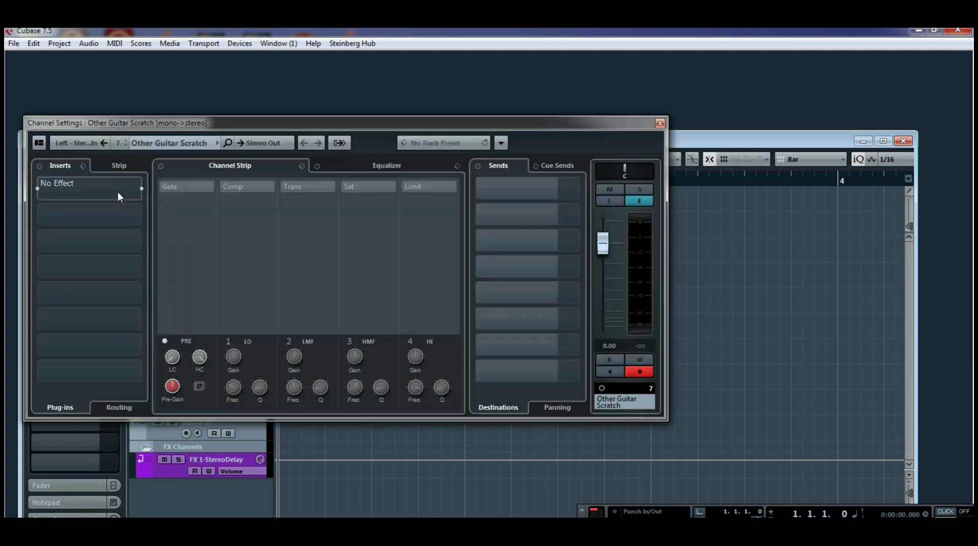
click(141, 188)
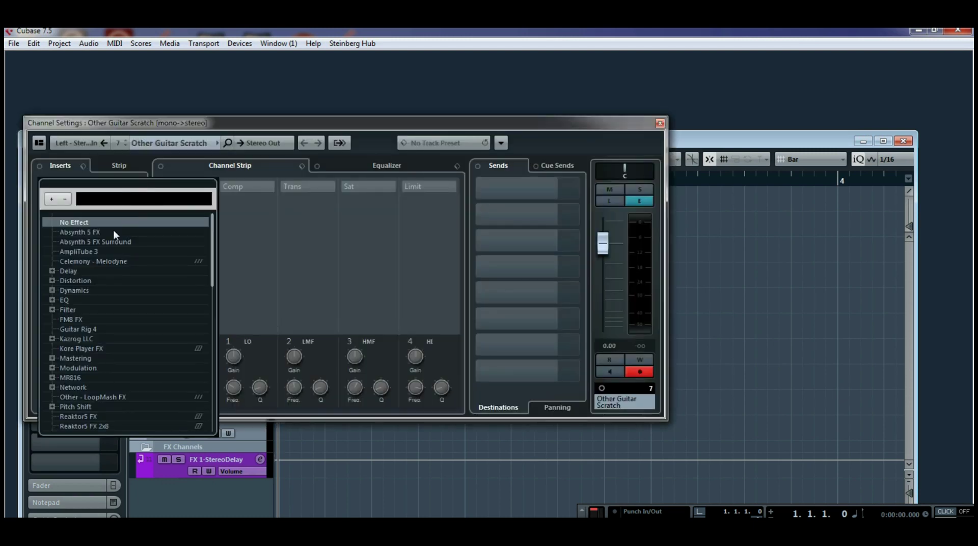
click(88, 251)
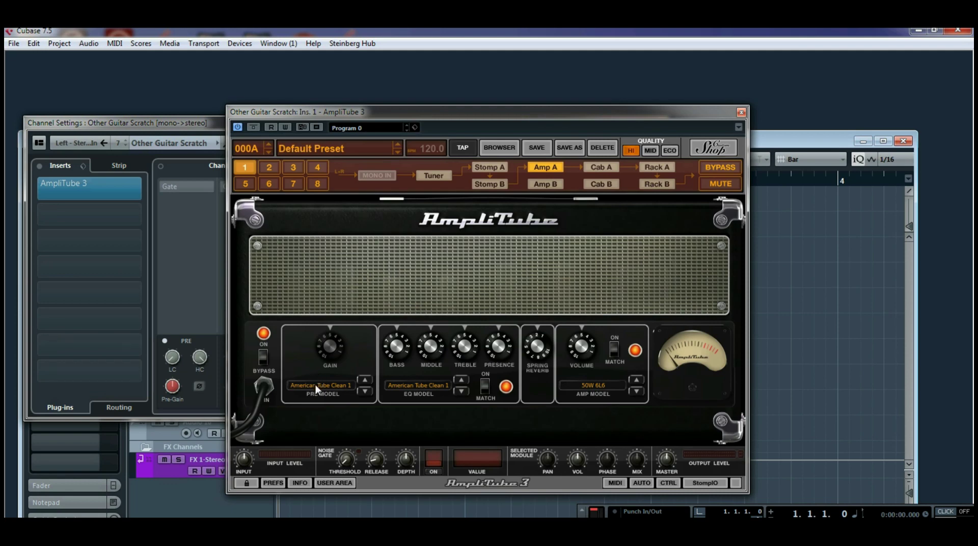
click(316, 384)
mouse_move(368, 409)
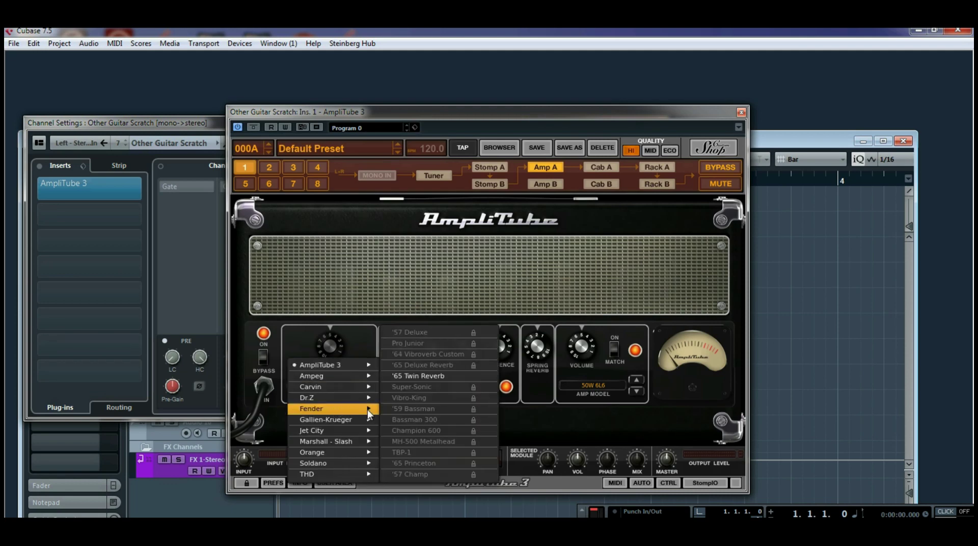
click(418, 375)
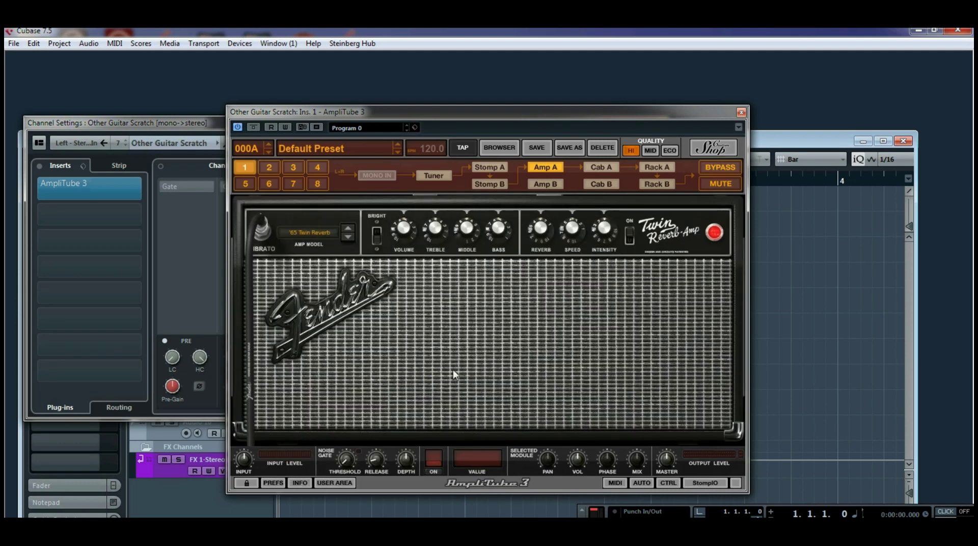
click(742, 111)
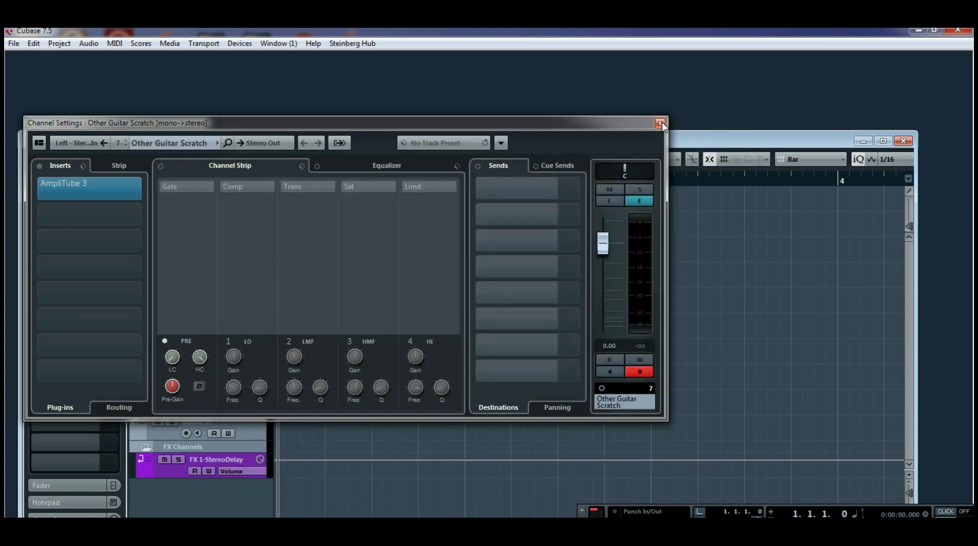
- Review the AmpliTube 3 insert on the Other Guitar Scratch track, and close the plug-in and channel settings windows
click(94, 188)
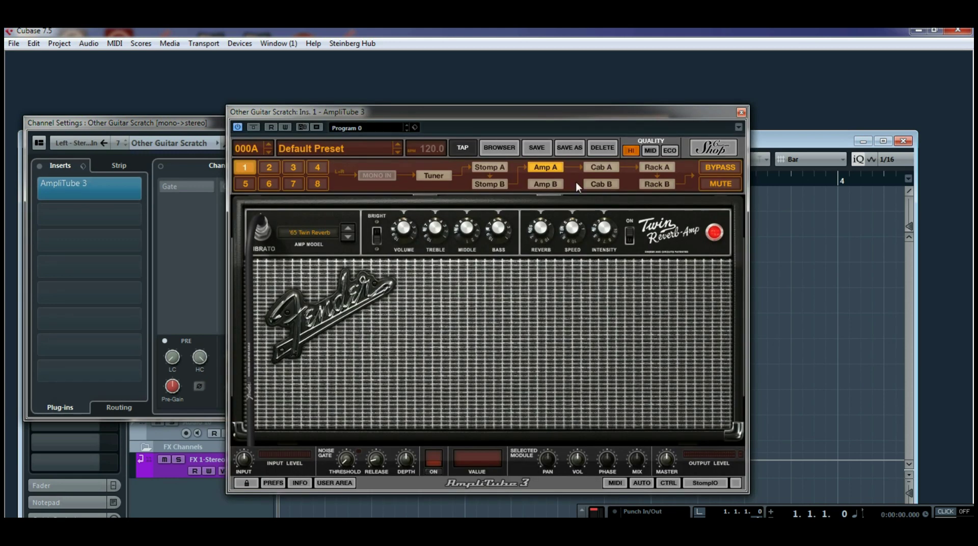
click(671, 151)
click(742, 112)
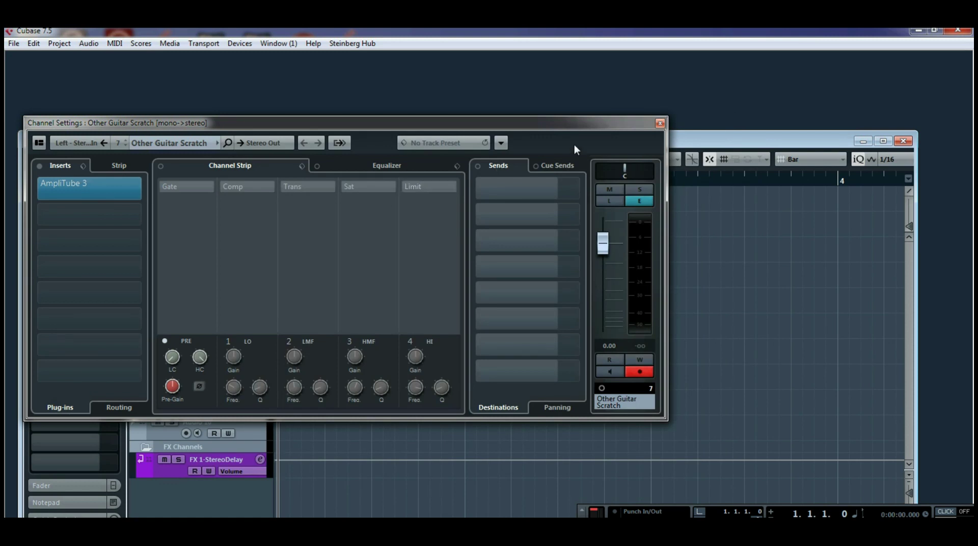
click(659, 124)
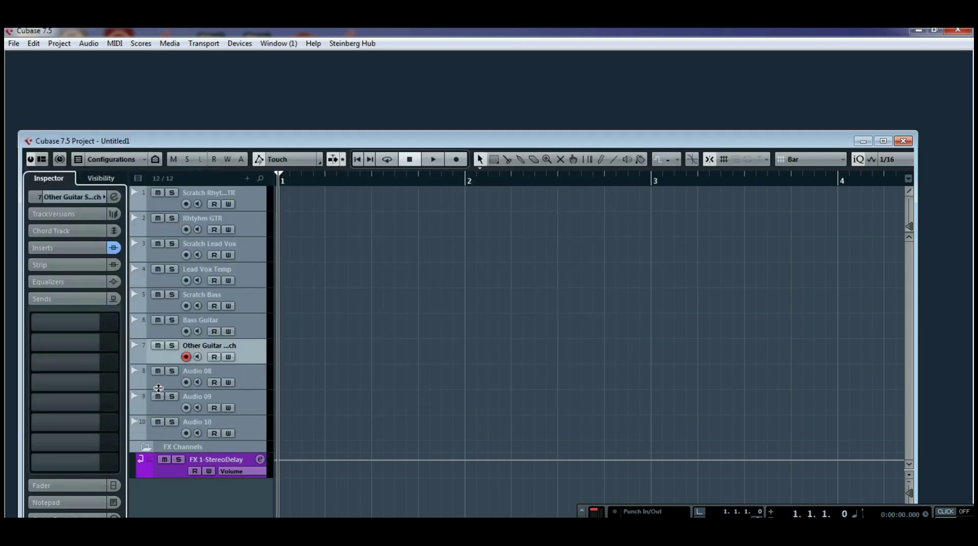
- Rename the Audio 08 track as Other Guitar
click(188, 375)
double_click(194, 372)
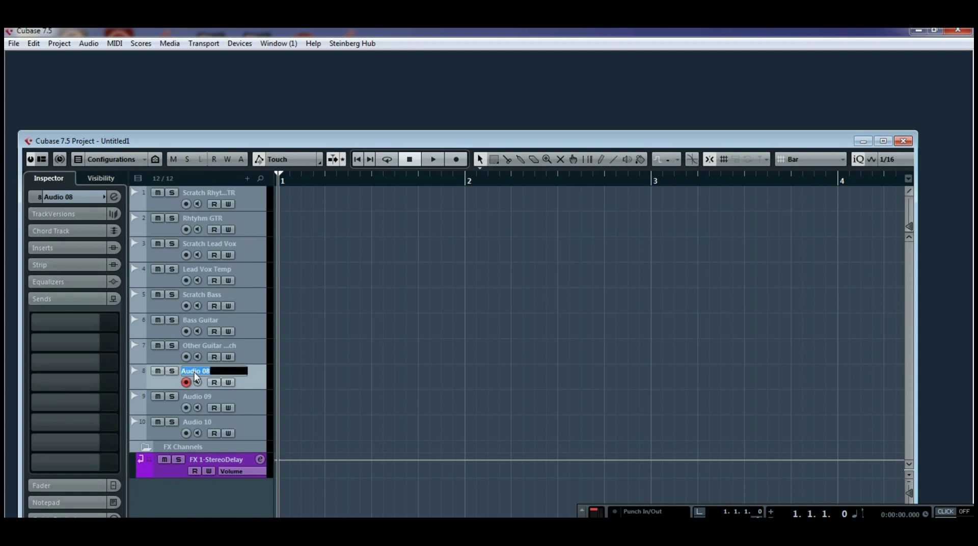
text(Other Guitar)
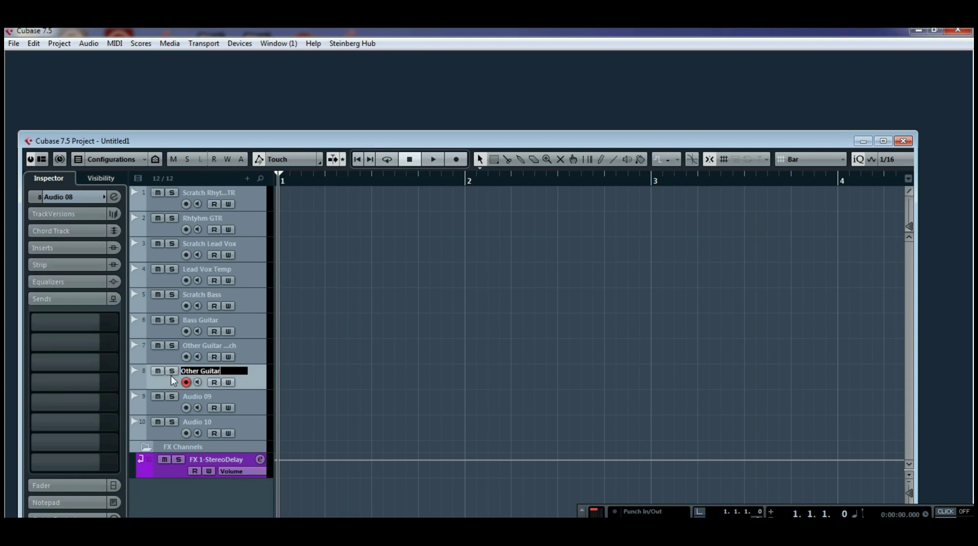
key(Return)
- Add AmpliTube 3 as the first insert on the Other Guitar track and close the plug-in and channel settings windows
click(115, 197)
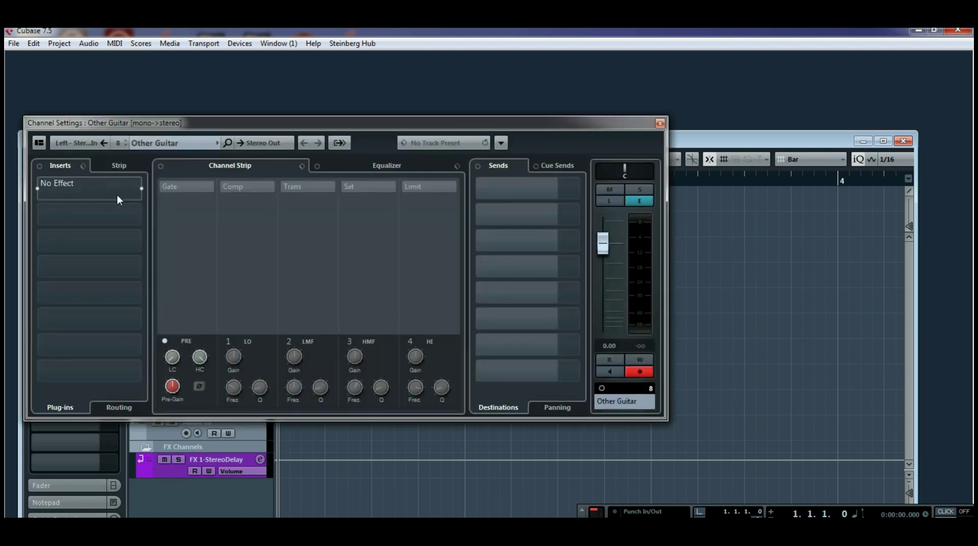
click(142, 189)
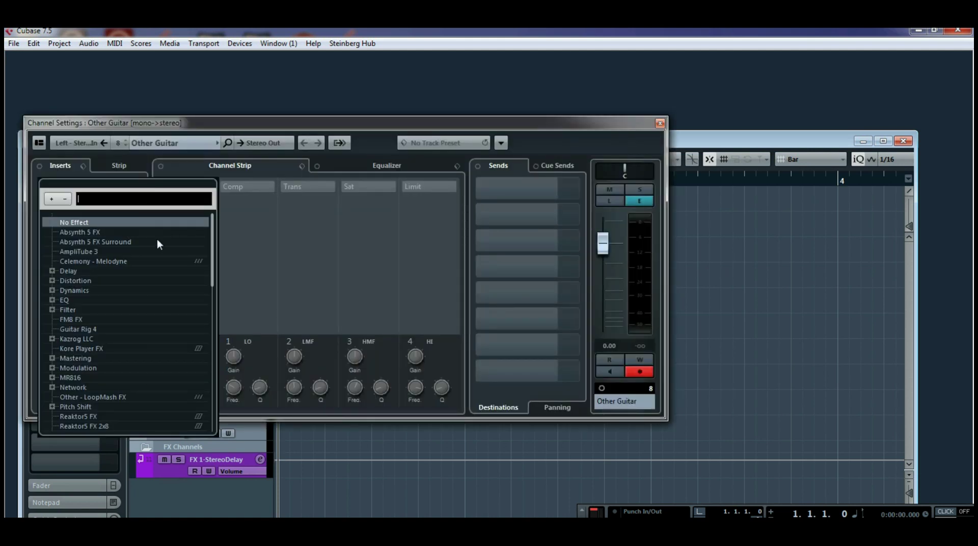
click(88, 251)
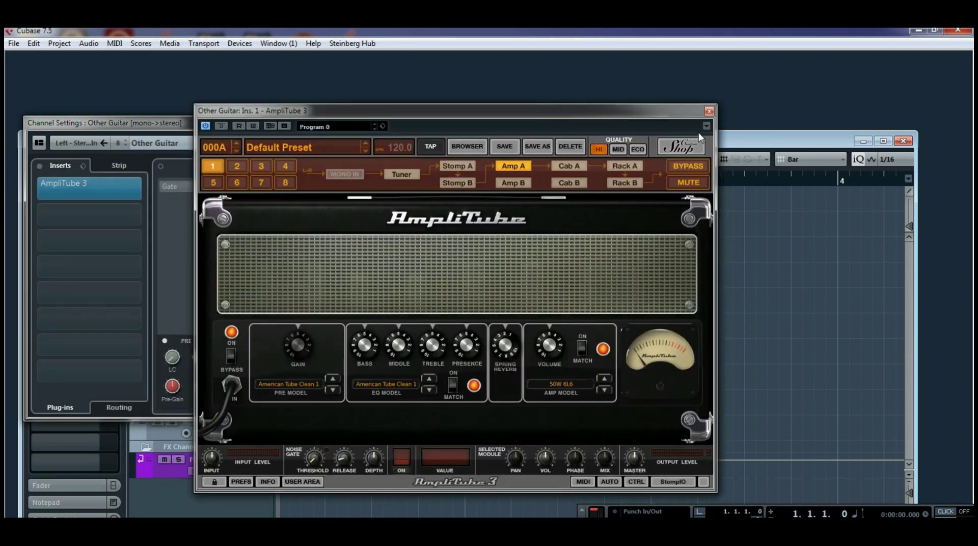
click(708, 110)
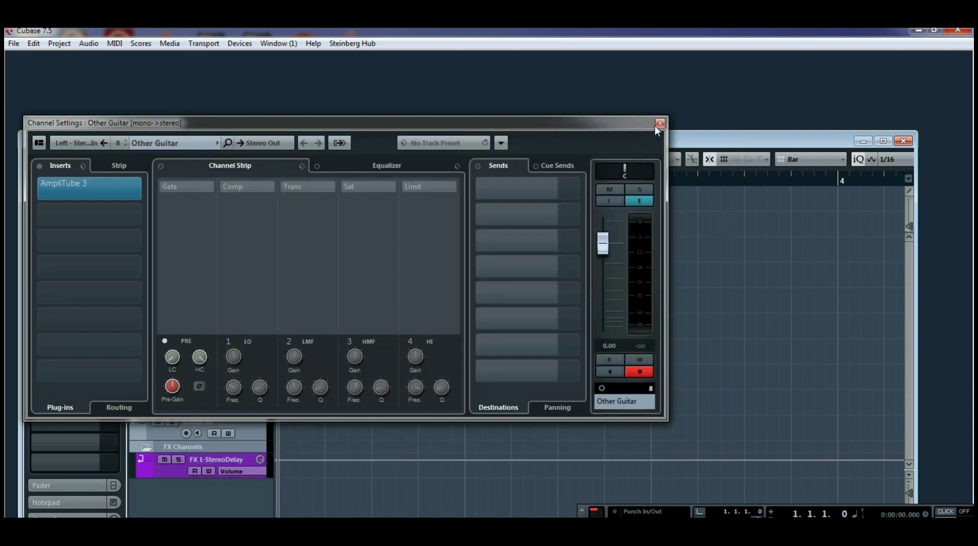
click(111, 187)
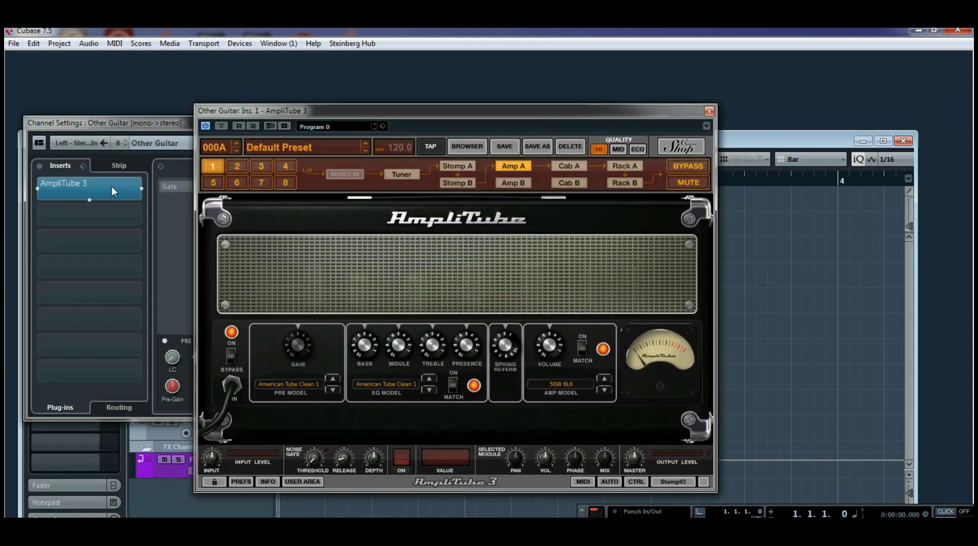
click(709, 111)
click(659, 123)
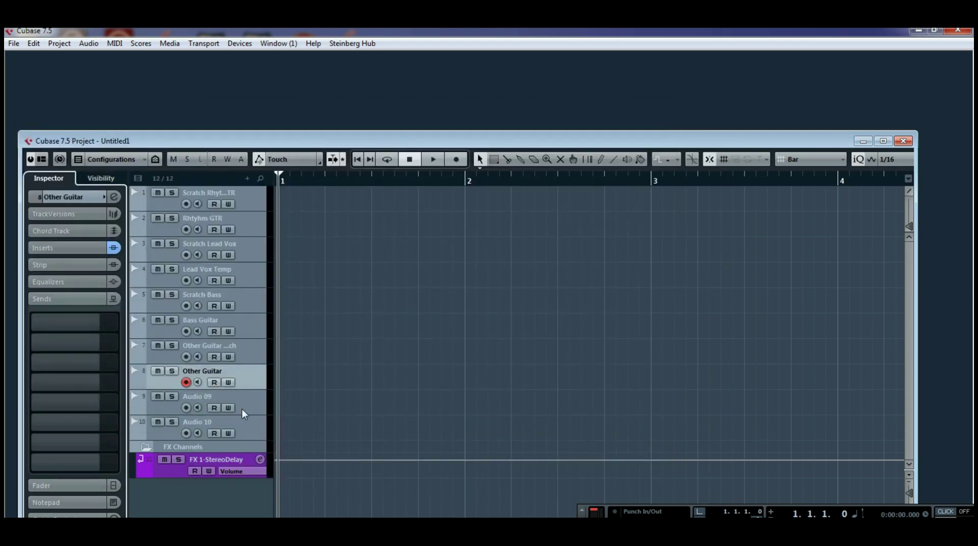
- Move the Audio 09 track directly below Lead Vox Temp and rename it as Other Vocals
drag(245, 403, 258, 298)
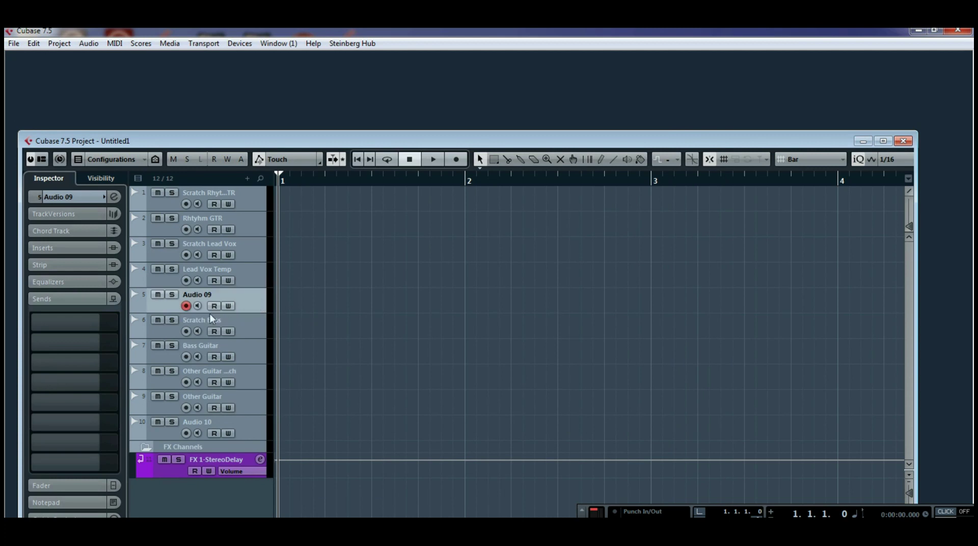
double_click(193, 295)
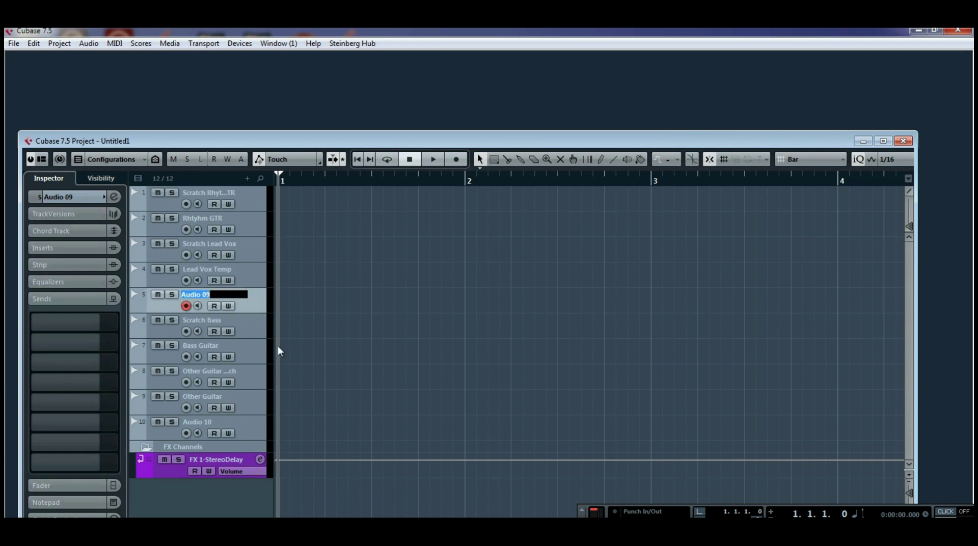
text(Other Vocals)
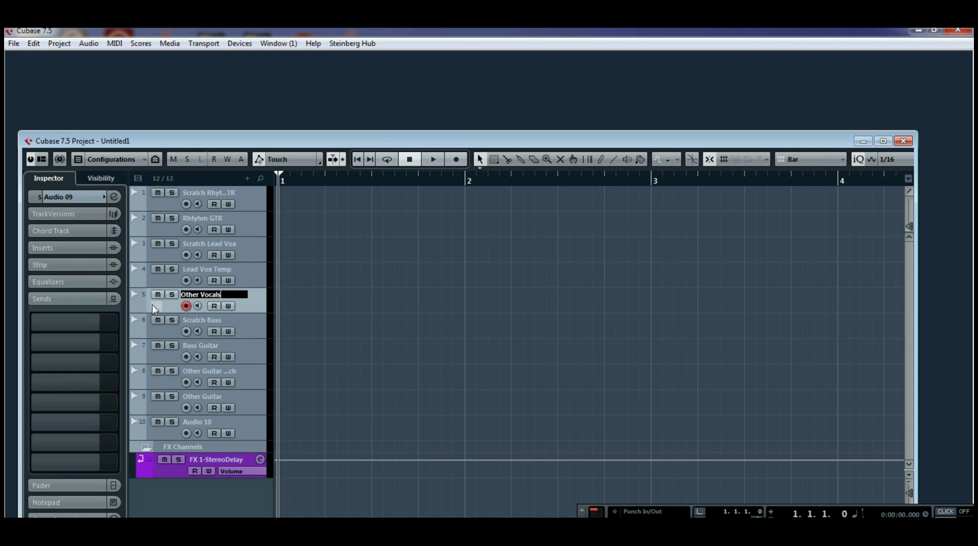
key(Return)
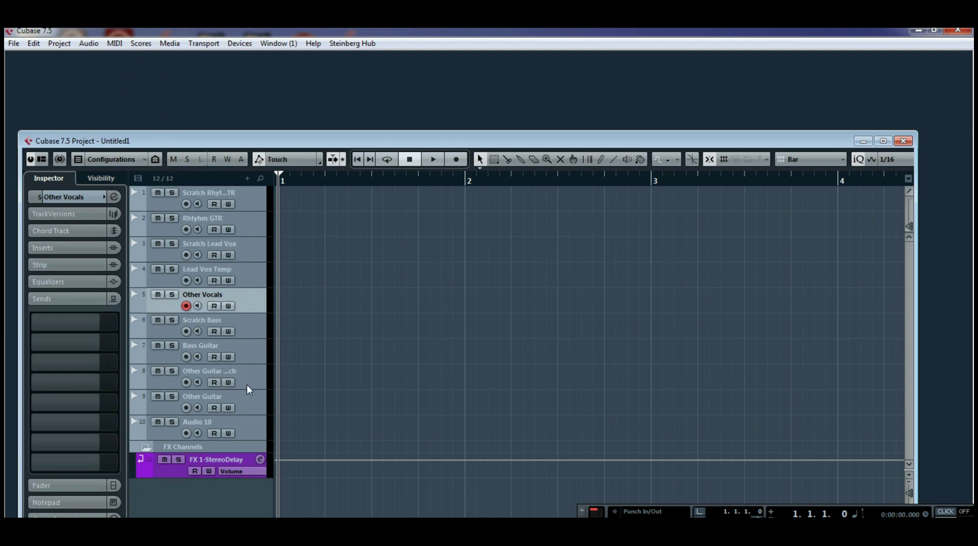
- Select the Other Guitar track and open the VST Instruments rack
click(245, 407)
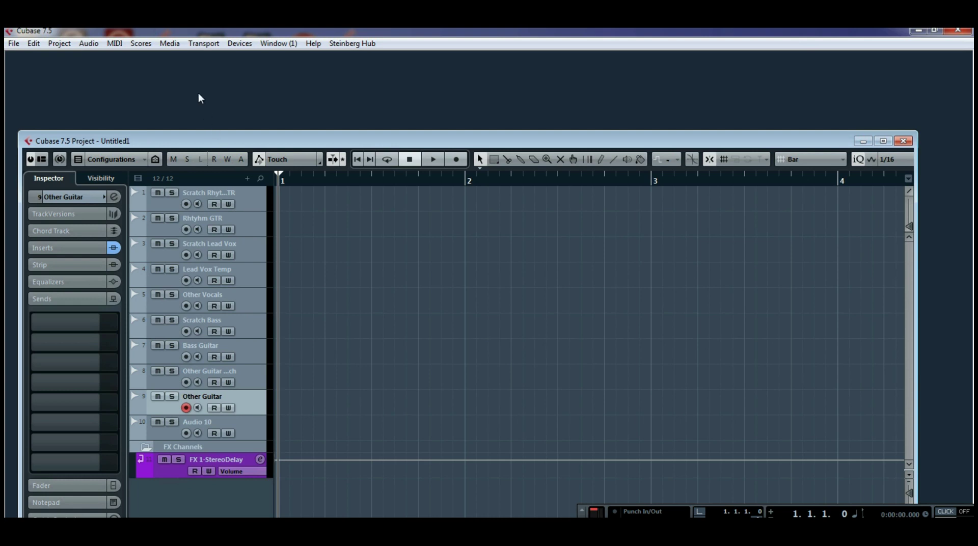
click(236, 44)
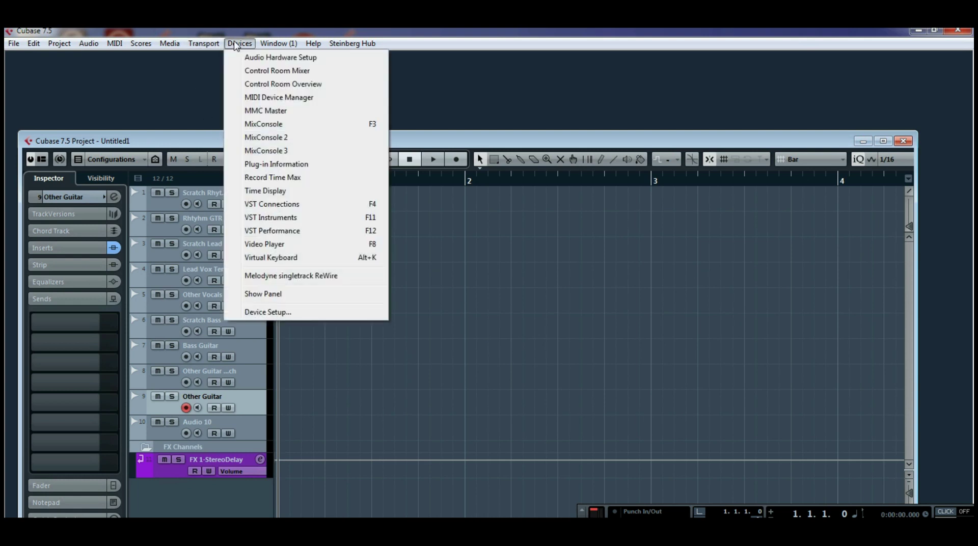
click(273, 218)
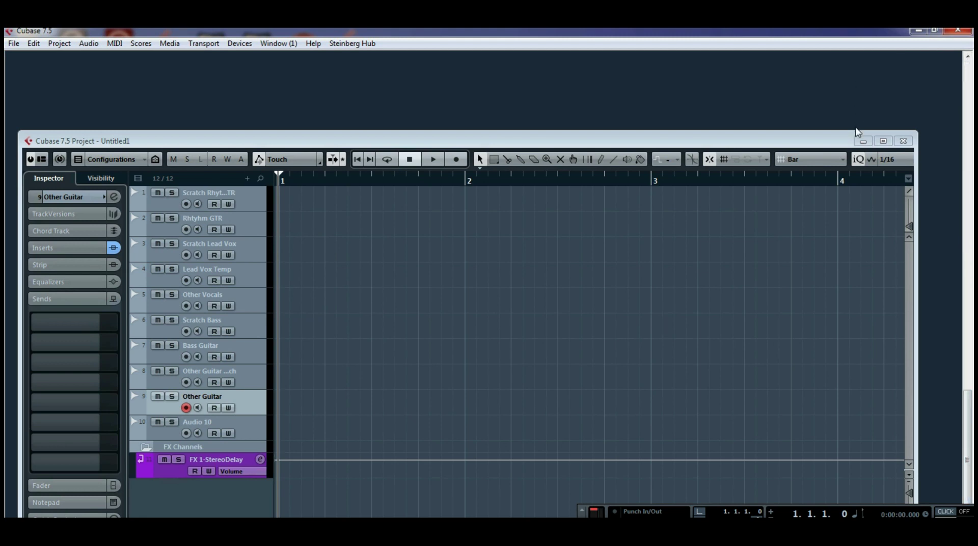
- Add one instrument track that uses the jamstix3 VST instrument from the VST Instruments rack
drag(970, 403, 969, 74)
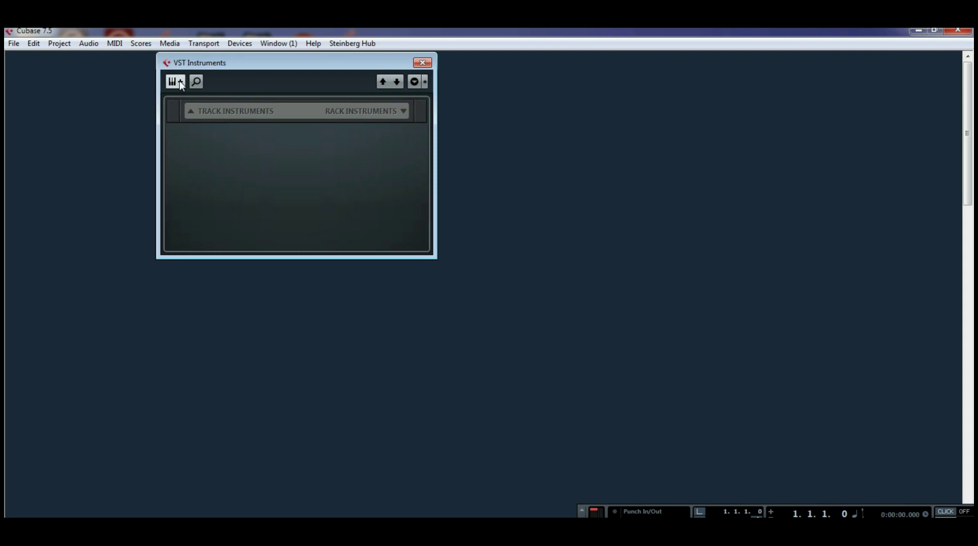
click(178, 81)
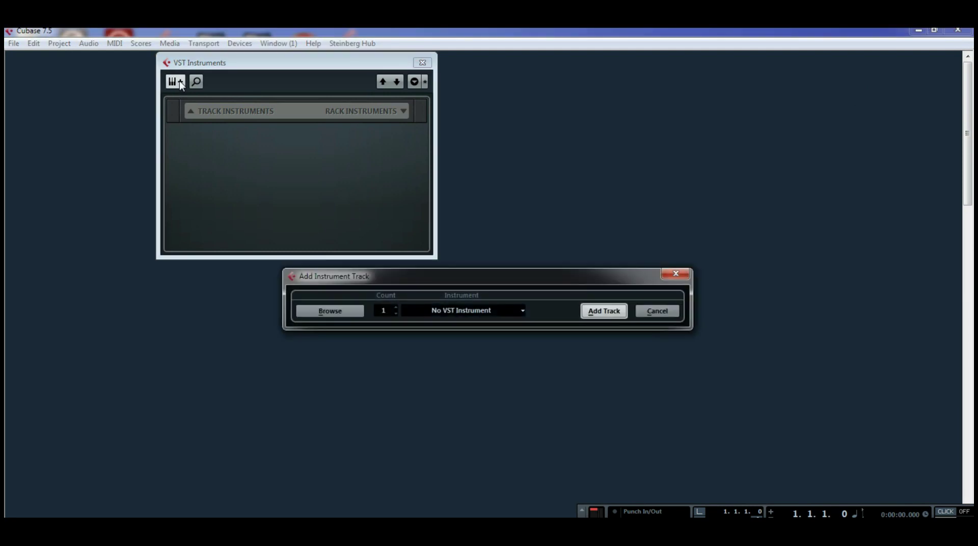
click(521, 312)
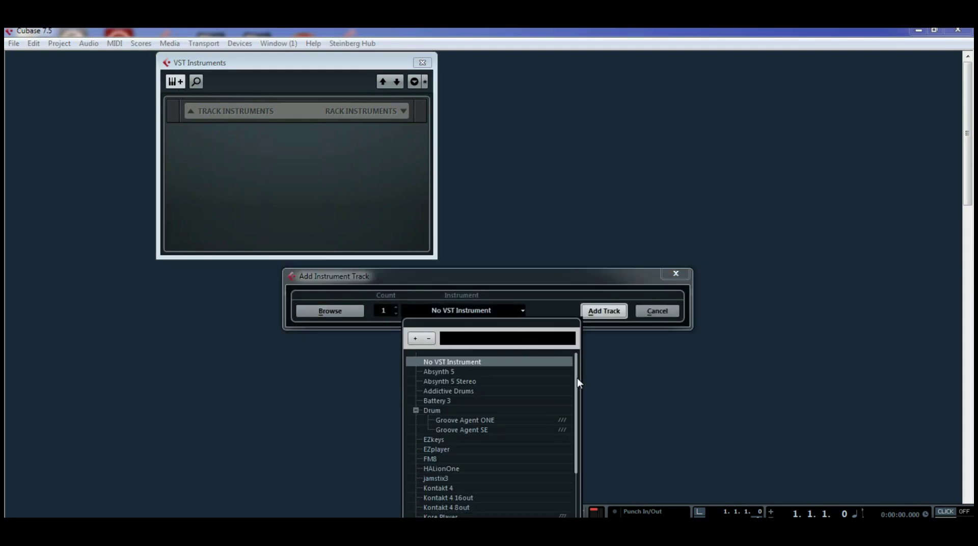
drag(577, 380, 576, 454)
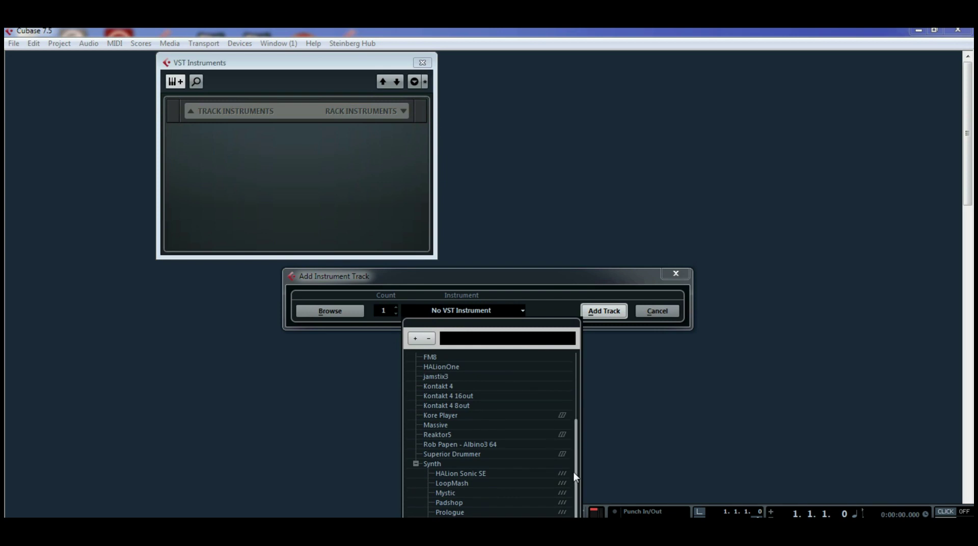
click(428, 376)
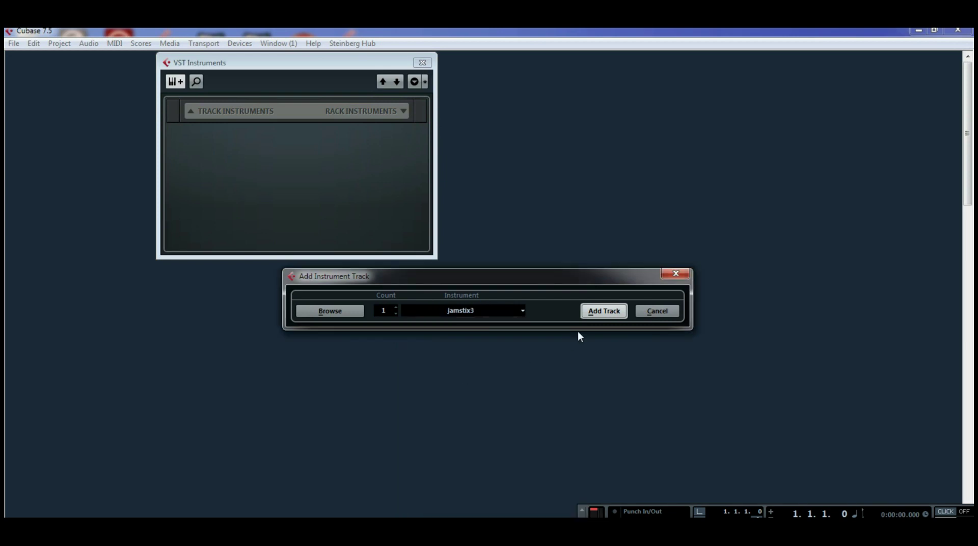
click(603, 312)
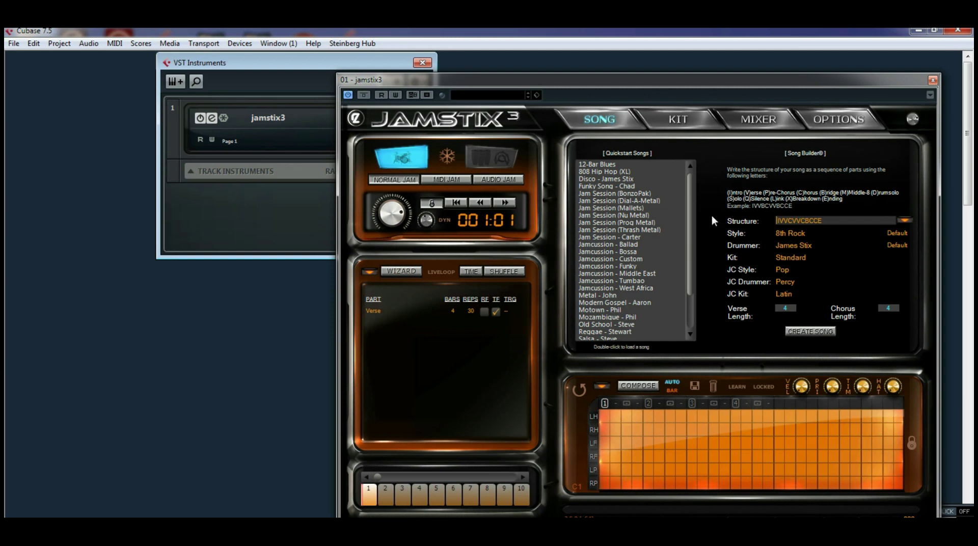
- Set the Jamstix kit to Superior 2 from the Toontrack group and close the plug-in window
scroll(692, 187, down, 2)
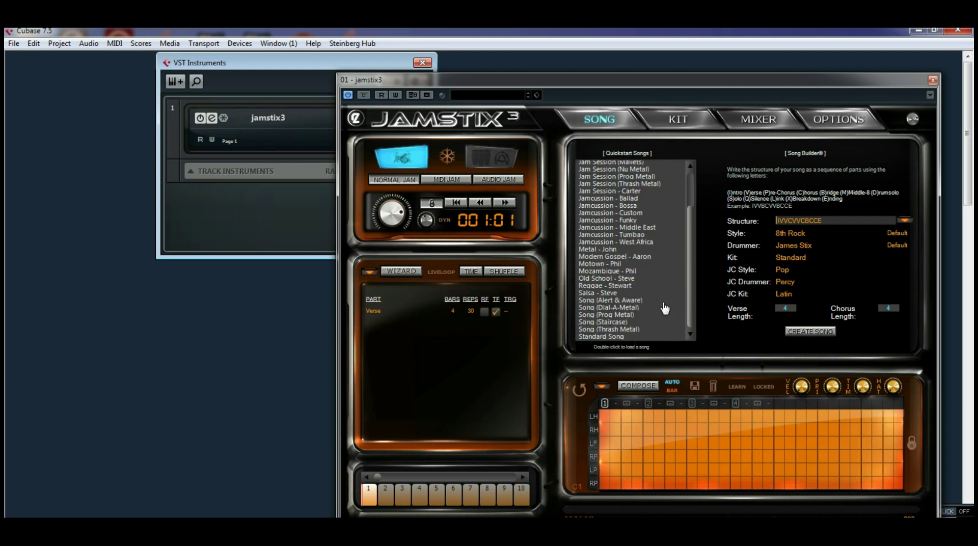
click(789, 258)
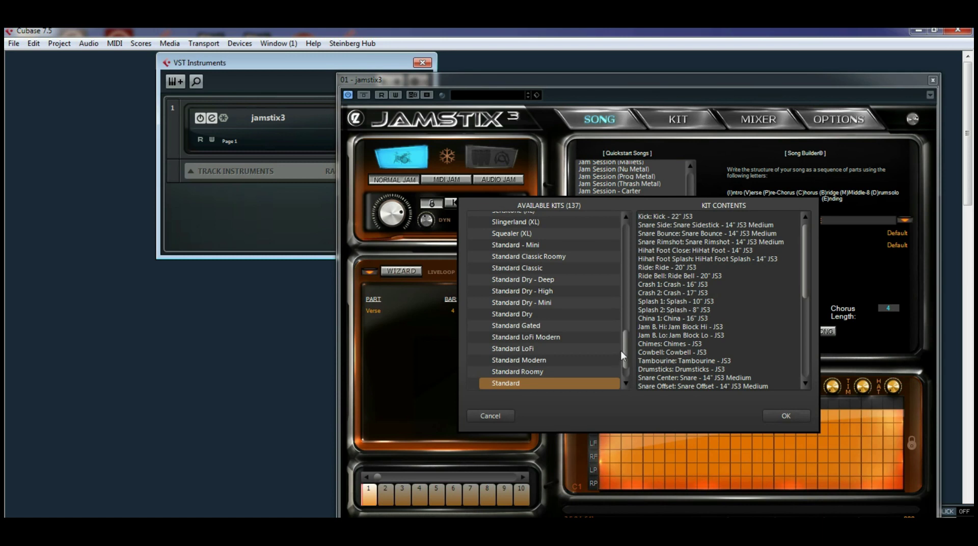
drag(623, 346, 622, 390)
click(474, 385)
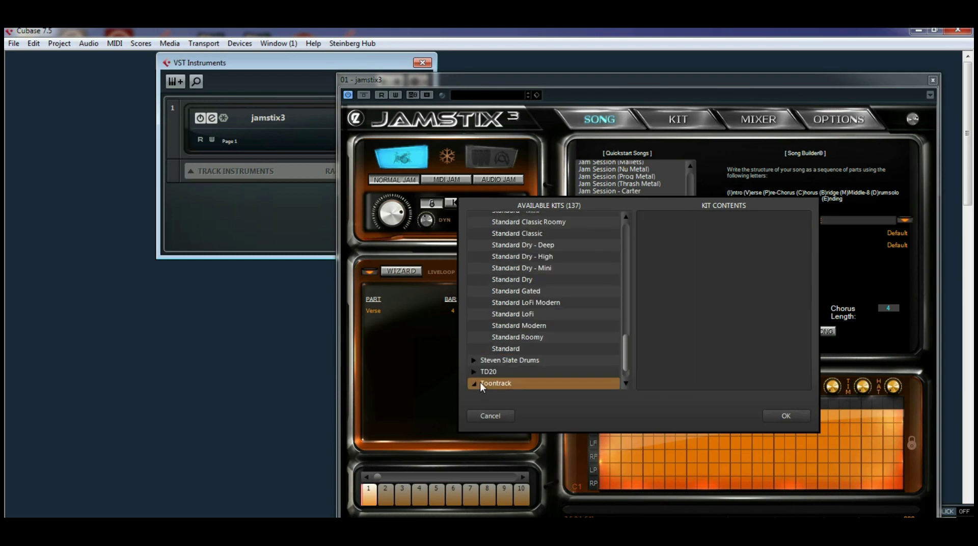
drag(623, 344, 623, 368)
click(514, 383)
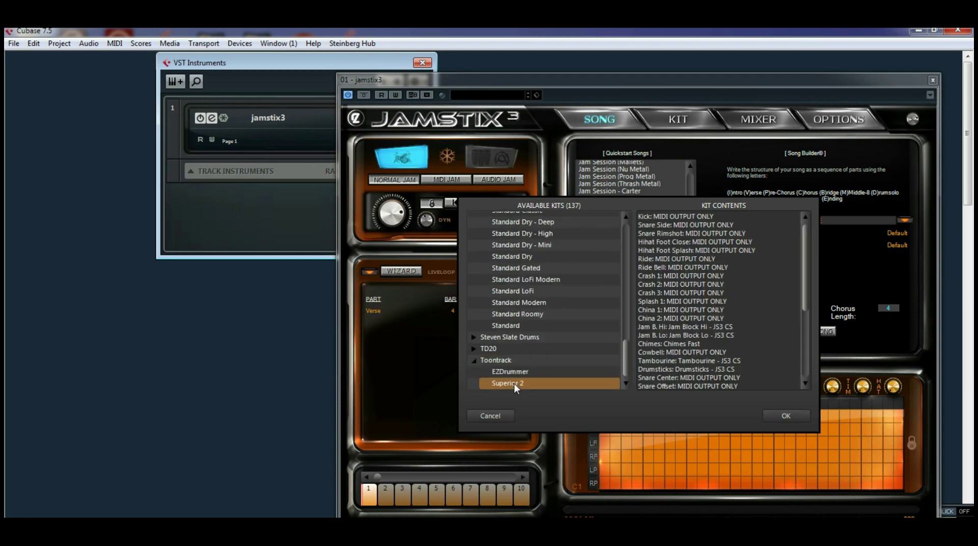
click(787, 417)
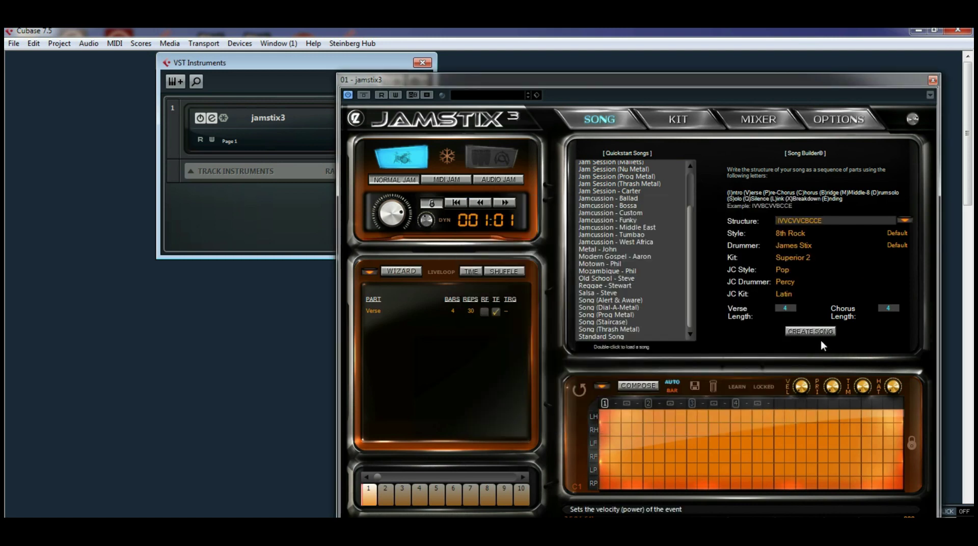
click(932, 81)
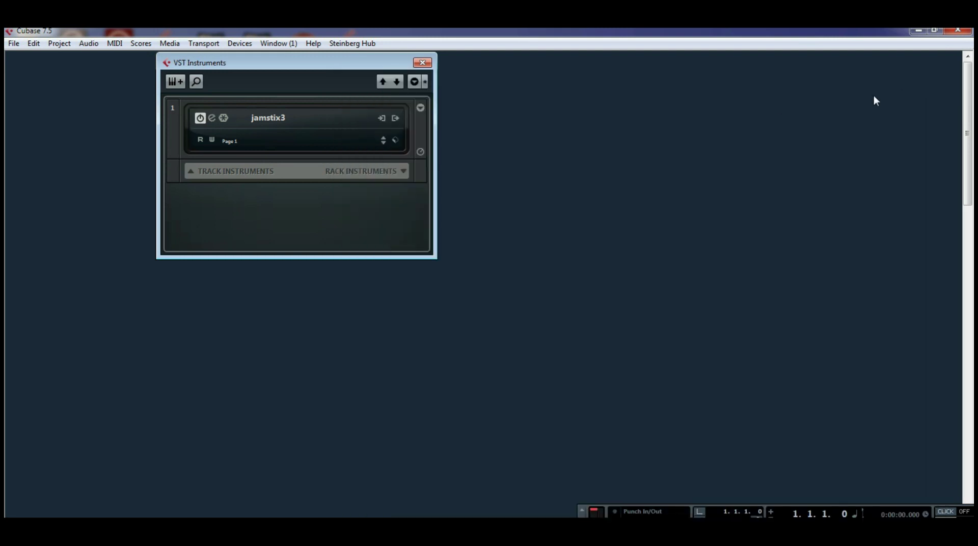
- Add one instrument track that uses the Superior Drummer VST instrument
click(179, 80)
click(523, 312)
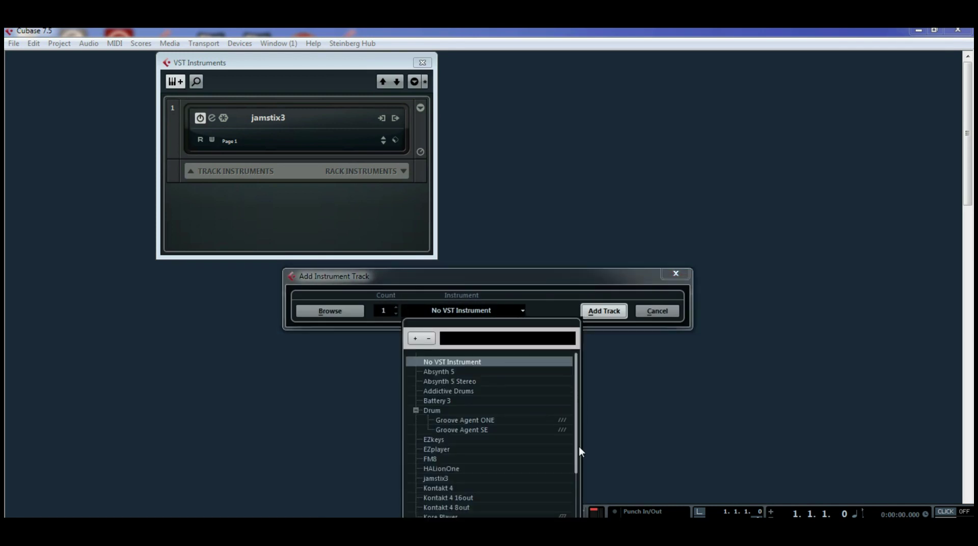
drag(577, 430, 572, 505)
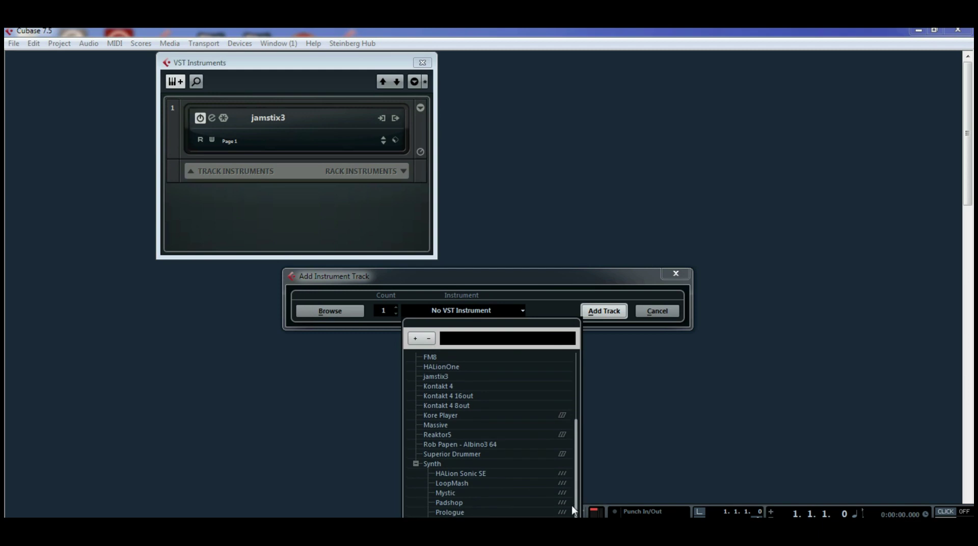
click(465, 454)
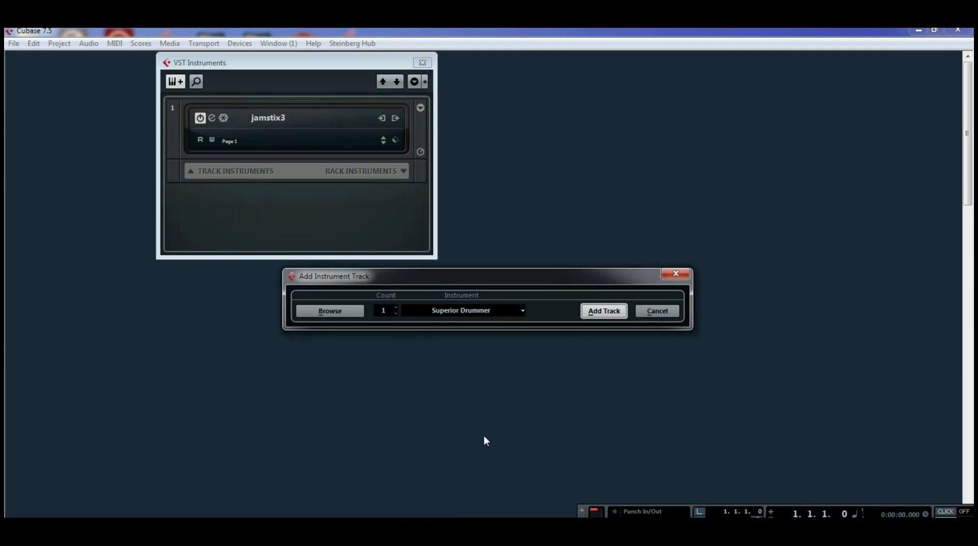
click(597, 309)
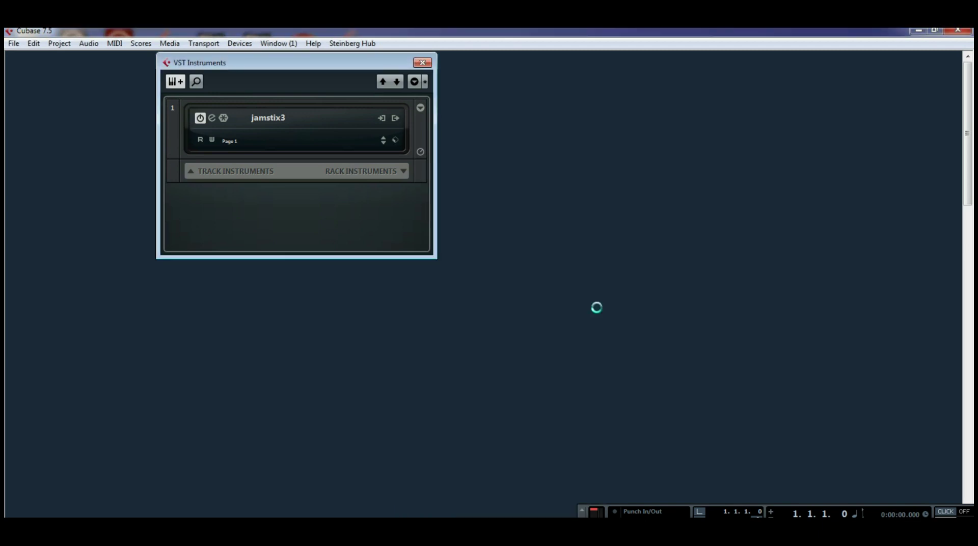
drag(470, 286, 479, 122)
click(426, 152)
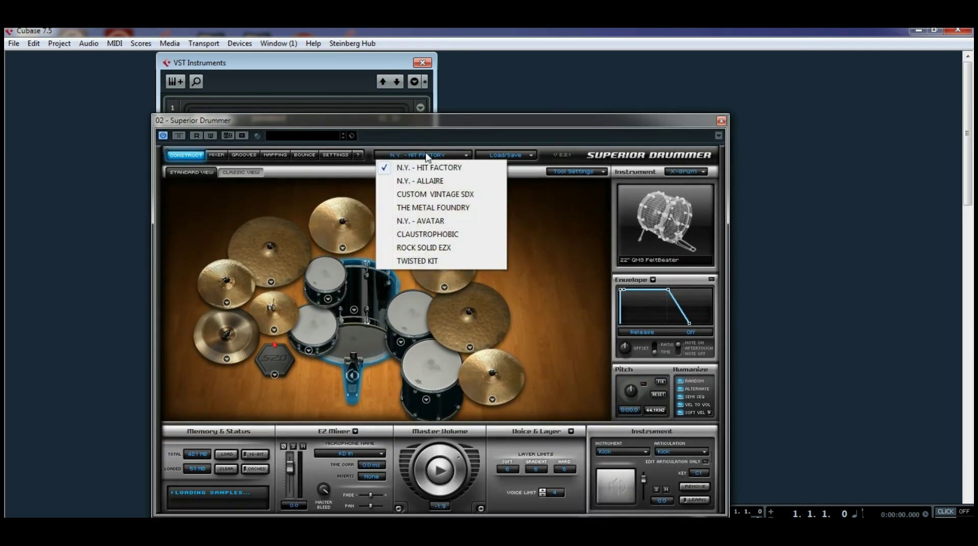
click(552, 118)
click(580, 172)
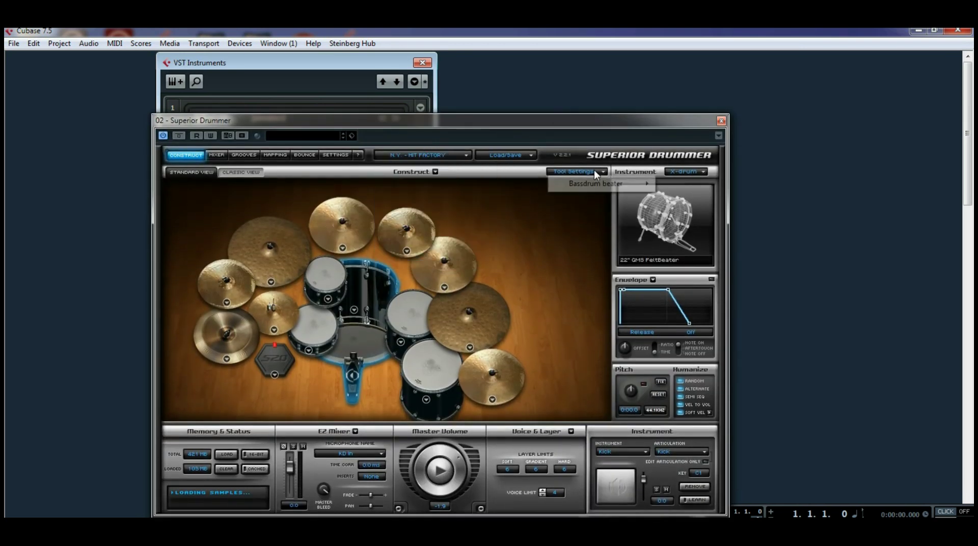
click(580, 127)
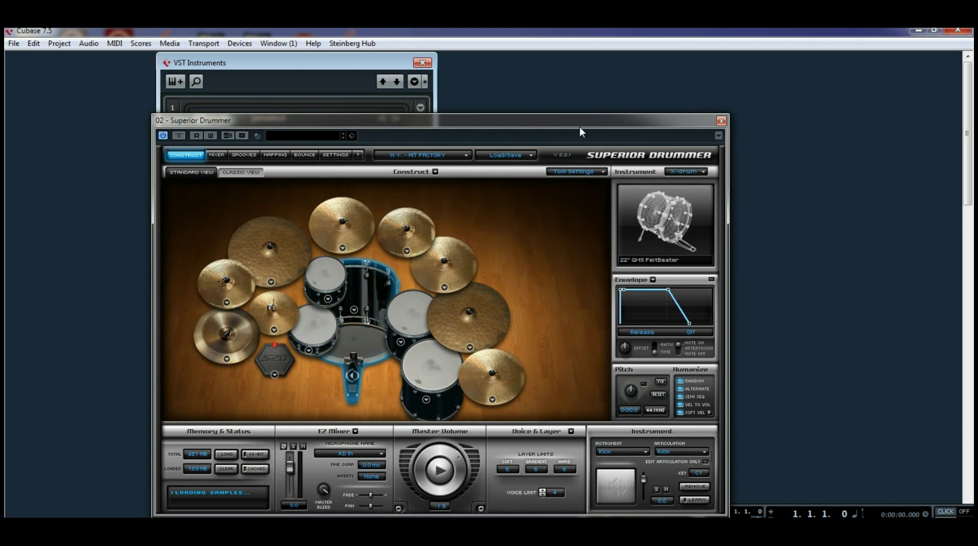
- Load the Dorfsman Thrall UpTempo combined preset into Superior Drummer with the default instrument and mixer load options
click(532, 155)
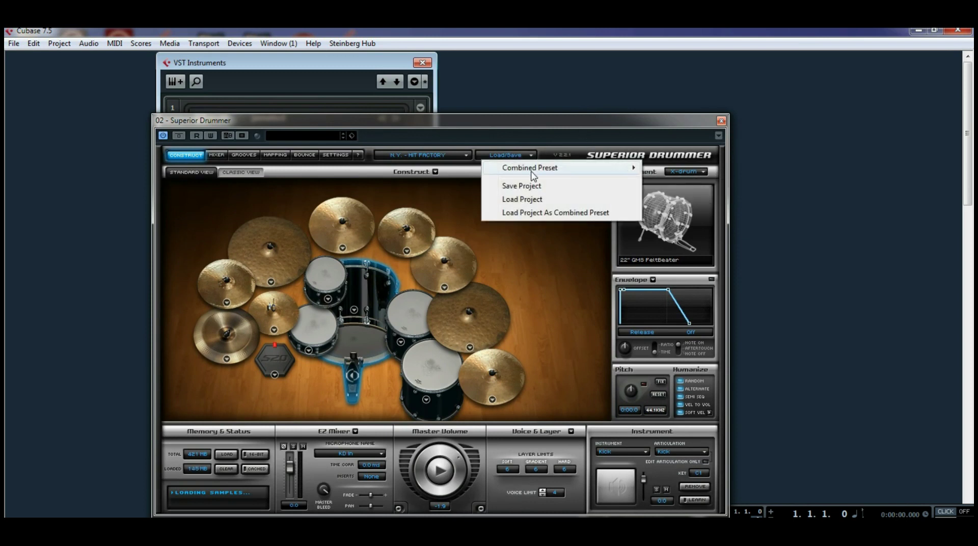
mouse_move(597, 171)
mouse_move(769, 196)
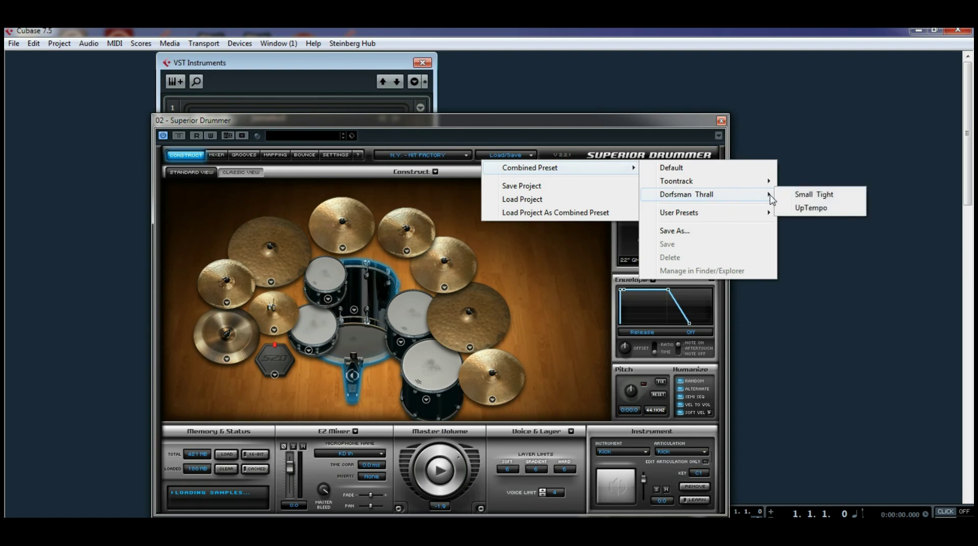
click(803, 209)
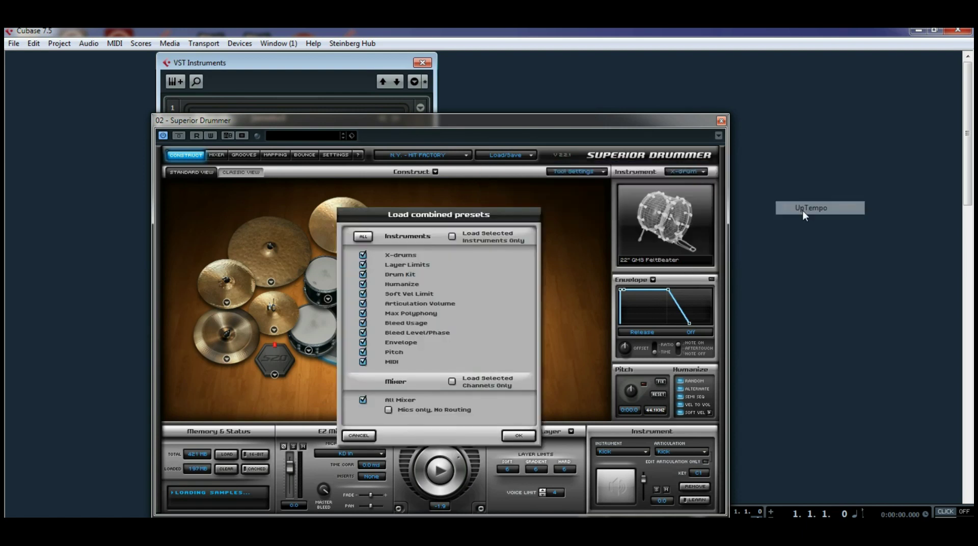
click(518, 436)
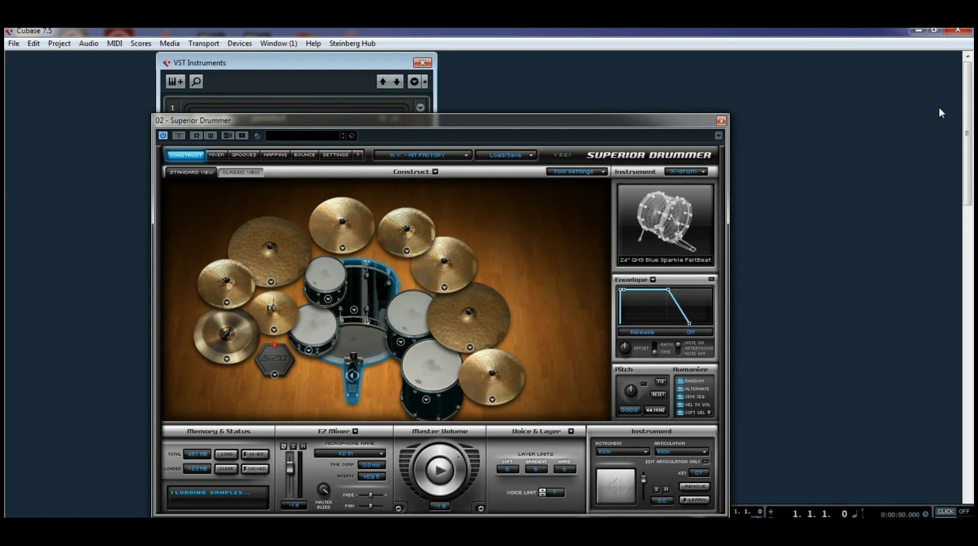
click(721, 121)
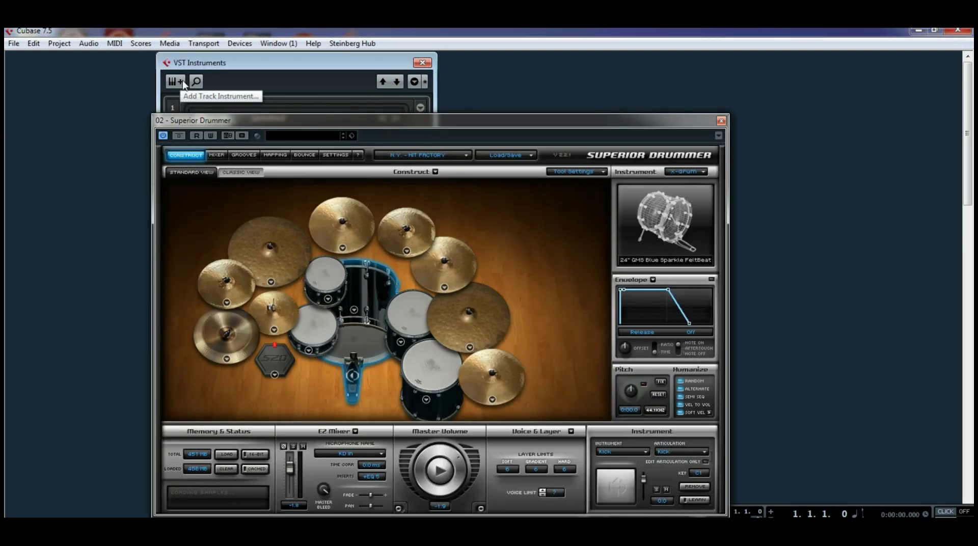
- Add one instrument track that uses the Kontakt 4 VST instrument
click(180, 82)
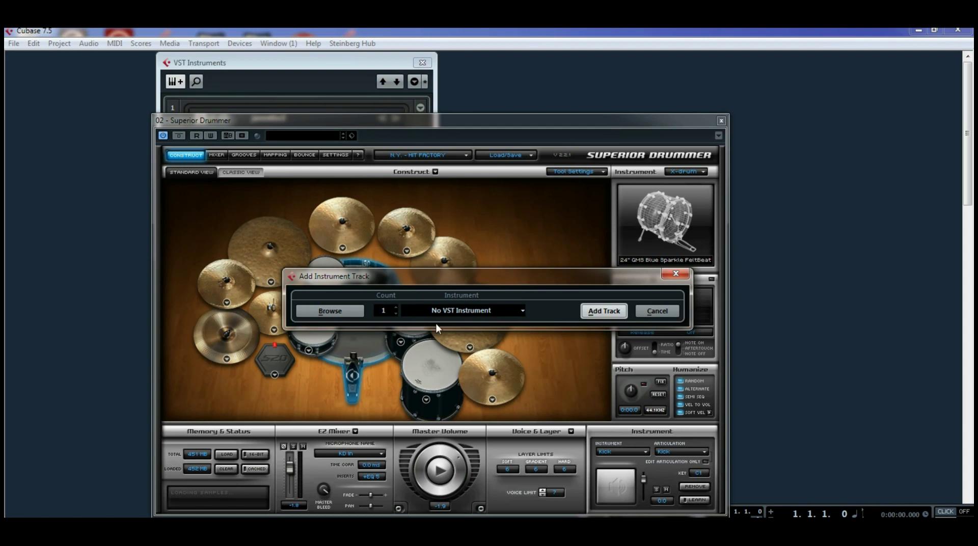
click(522, 310)
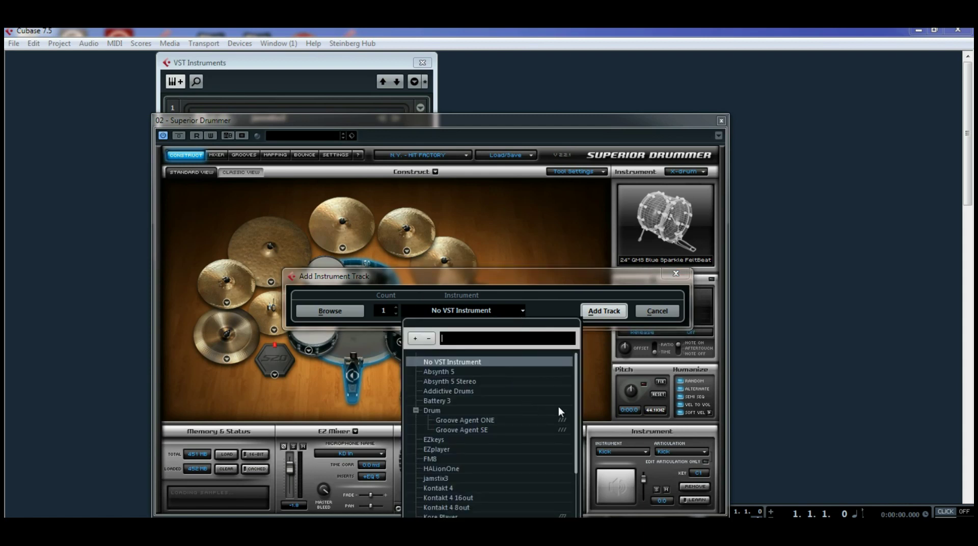
click(442, 487)
click(598, 310)
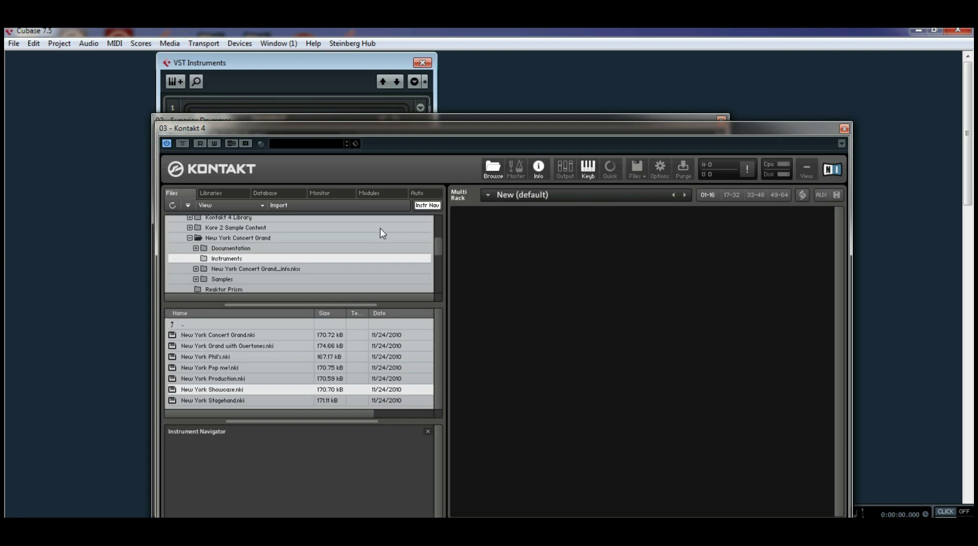
- Load New York Concert Grand.nki into Kontakt 4 and close the Superior Drummer and Kontakt windows
click(213, 335)
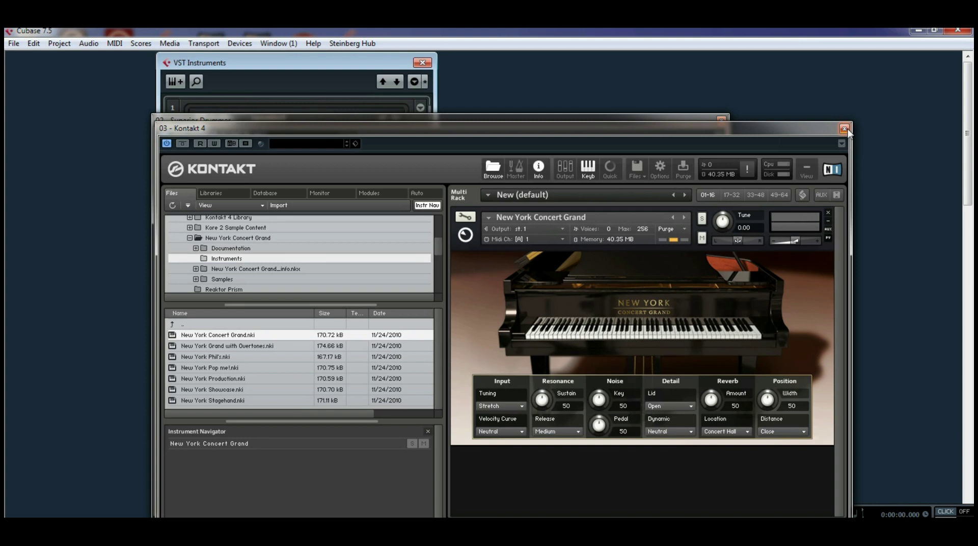
click(721, 118)
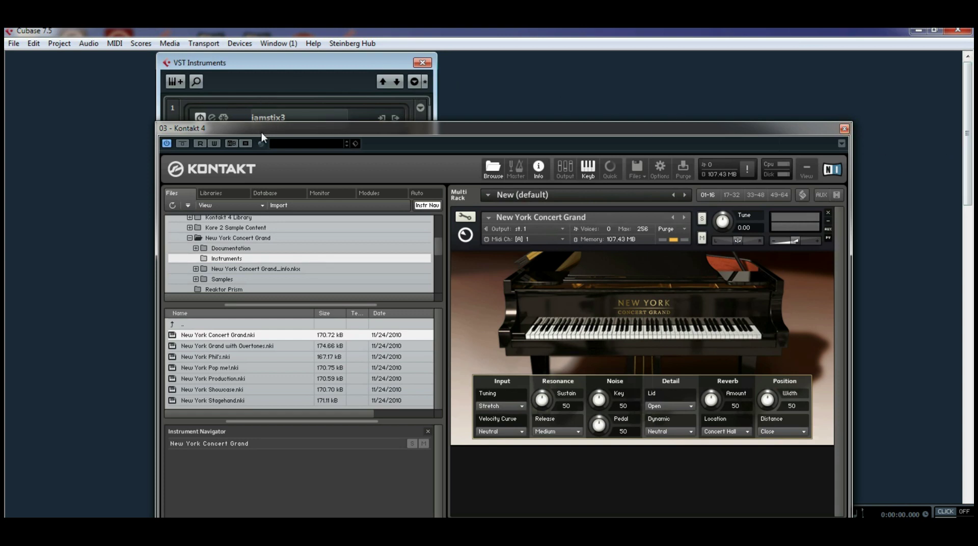
drag(258, 130, 290, 133)
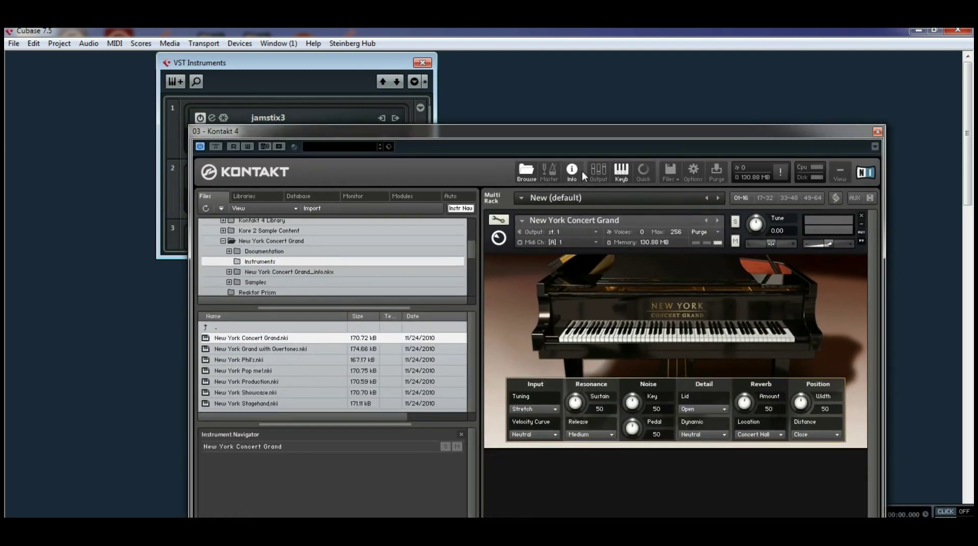
click(877, 131)
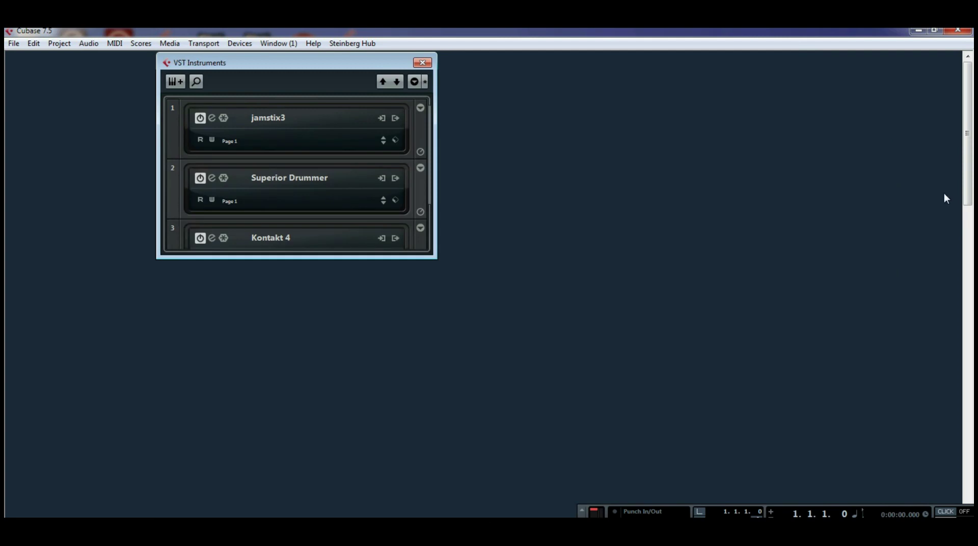
- Return to the project window and set the Superior Drummer track's MIDI input to 01. jamstix3 - MIDI Out
drag(968, 142, 967, 443)
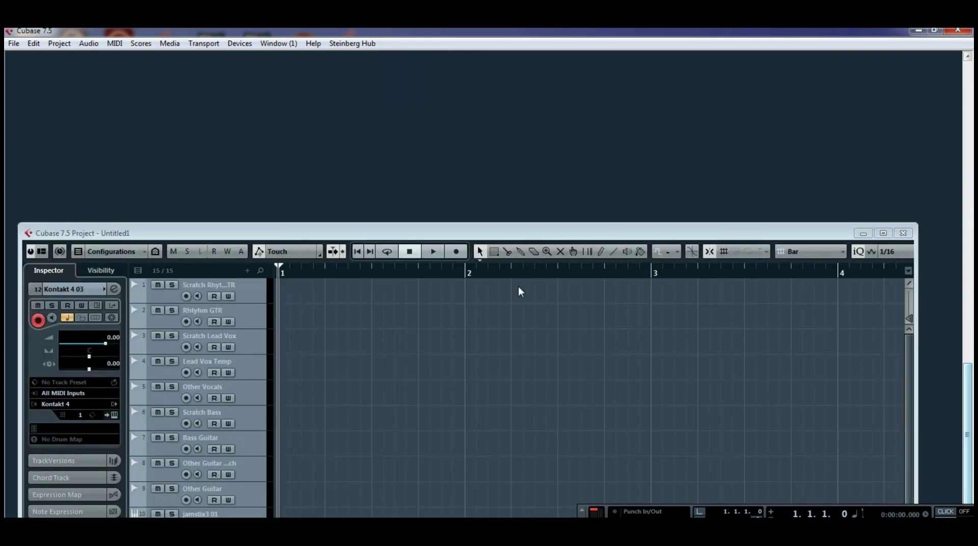
drag(450, 238, 455, 99)
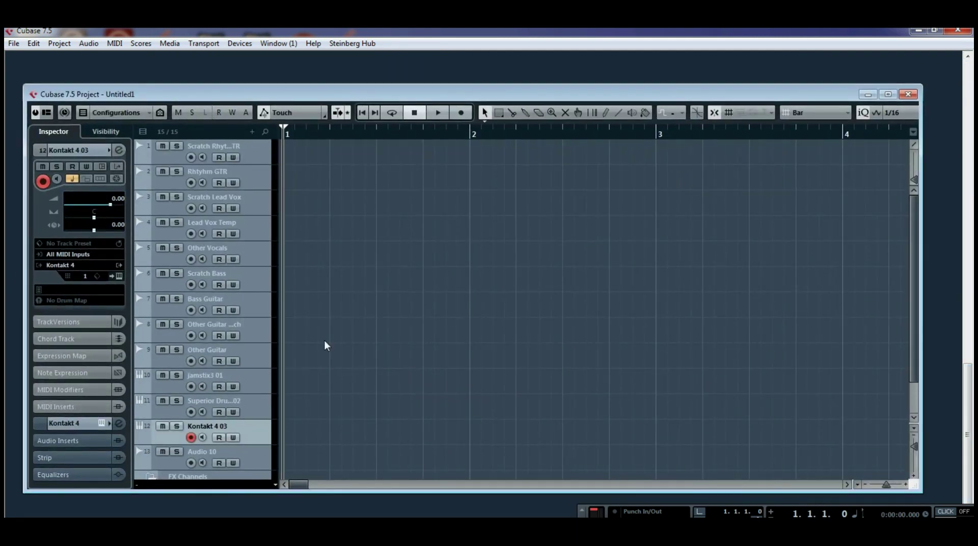
click(175, 414)
click(73, 255)
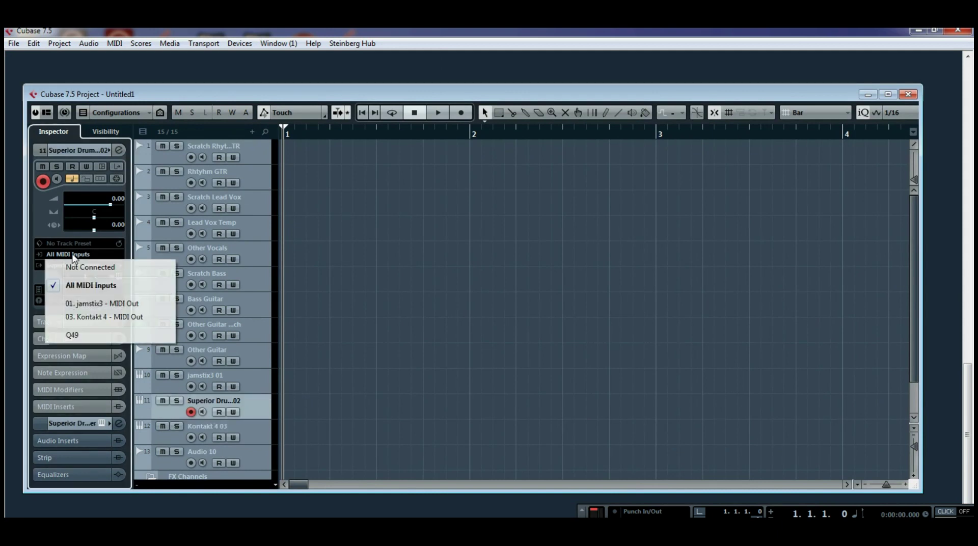
click(90, 305)
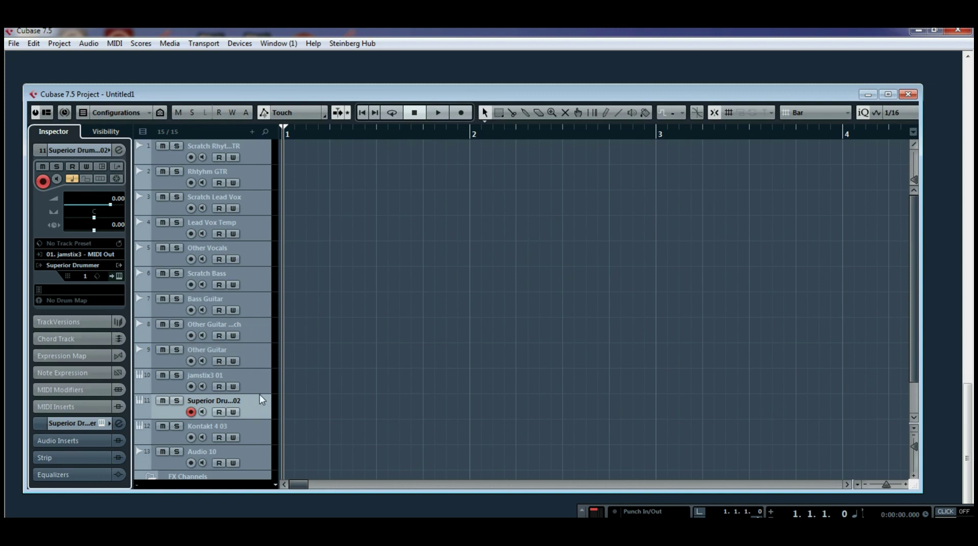
- Add a ruler track directly below the Kontakt 4 track
click(260, 432)
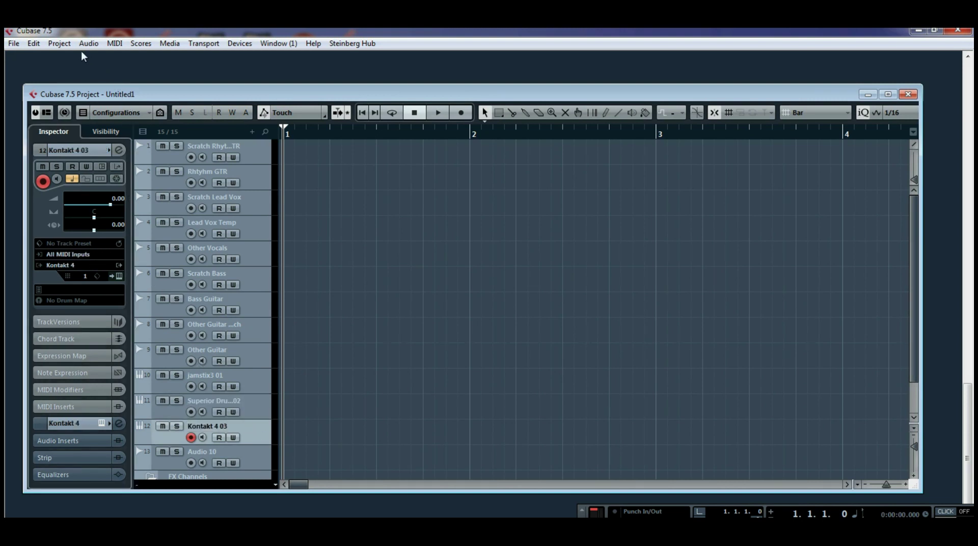
click(59, 43)
mouse_move(169, 60)
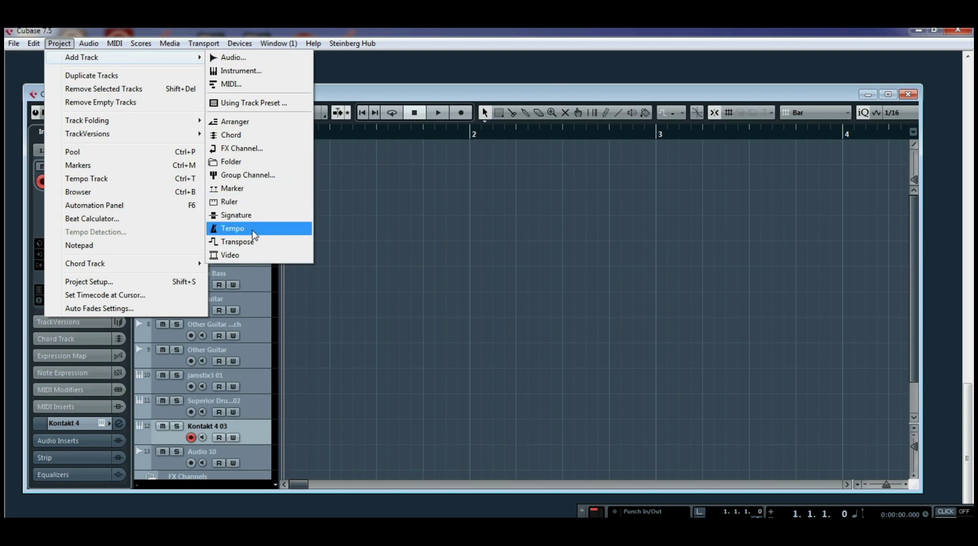
click(253, 203)
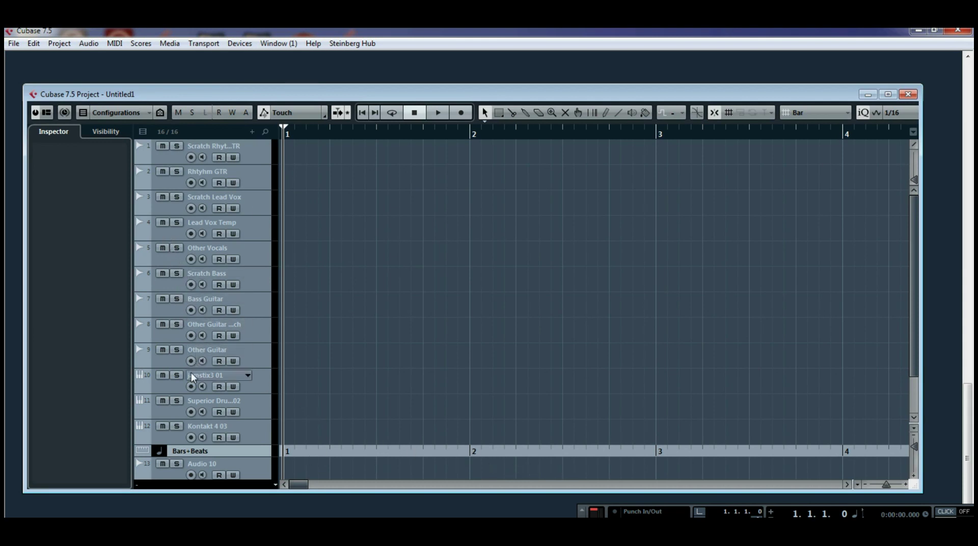
- Add a tempo track directly below the Other Guitar track and set its tempo to 100
click(168, 363)
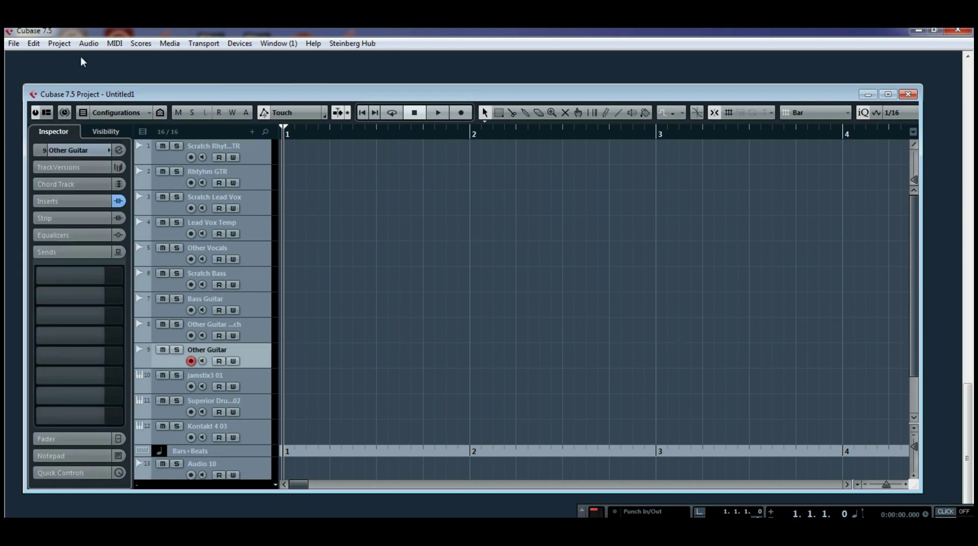
click(66, 45)
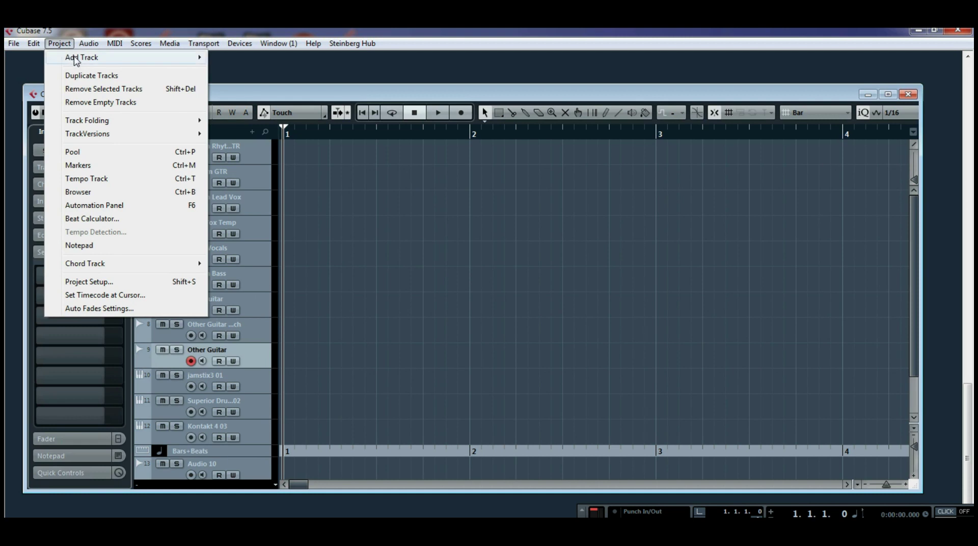
mouse_move(104, 62)
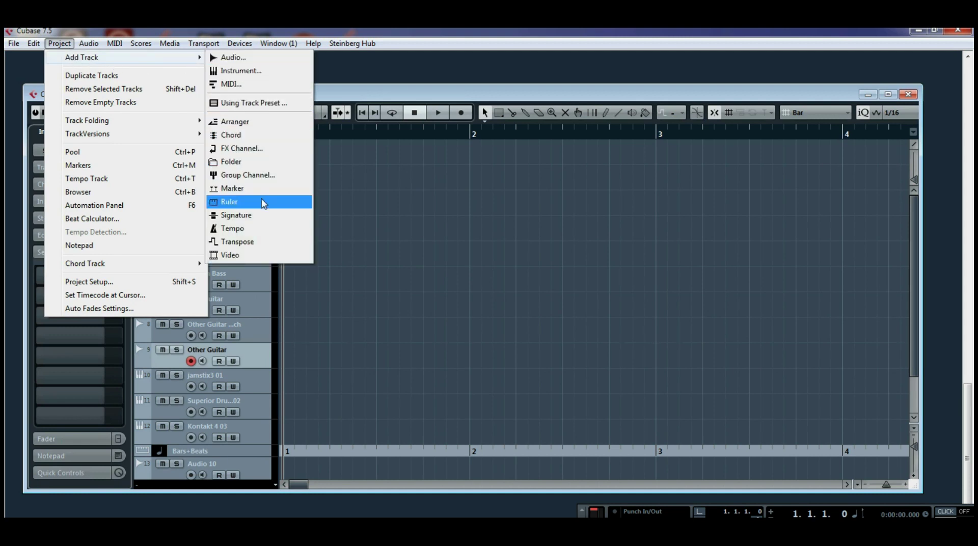
click(263, 229)
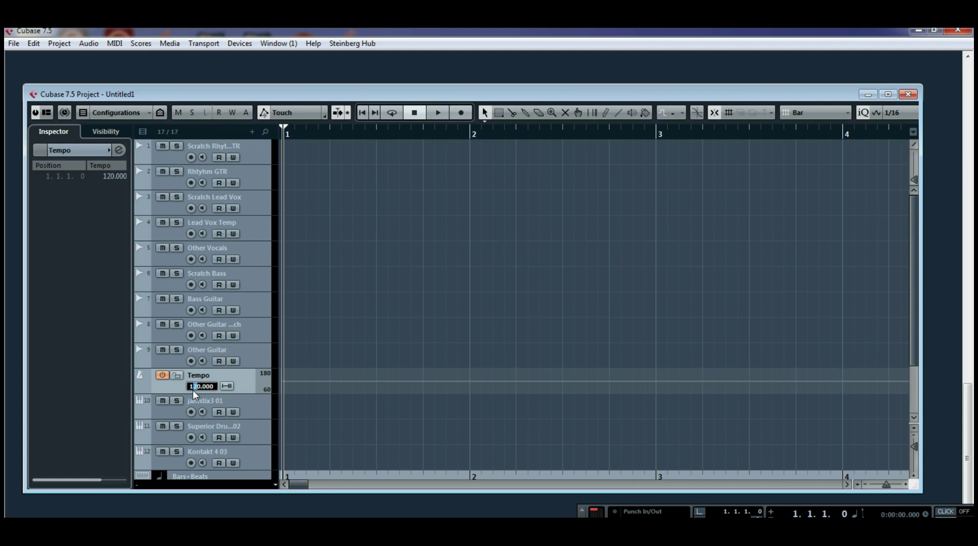
key(Return)
- Make the tempo track taller and try to draw a tempo point in bar 1 with the Draw tool
drag(243, 394, 249, 427)
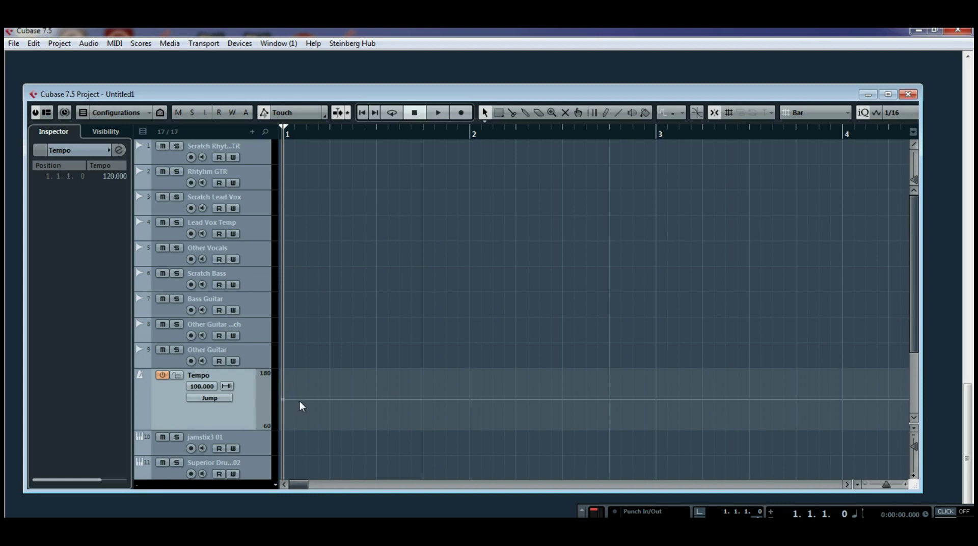
right_click(329, 401)
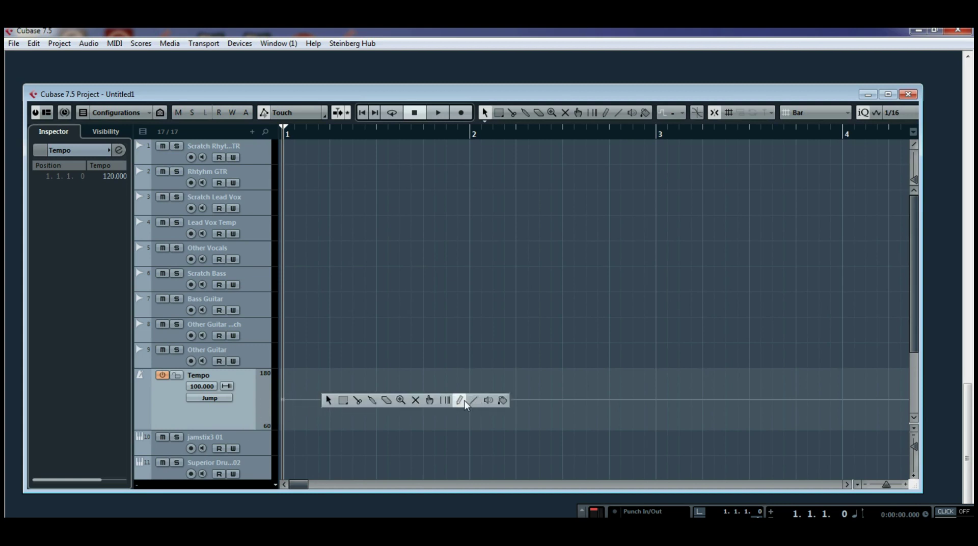
click(461, 400)
click(329, 402)
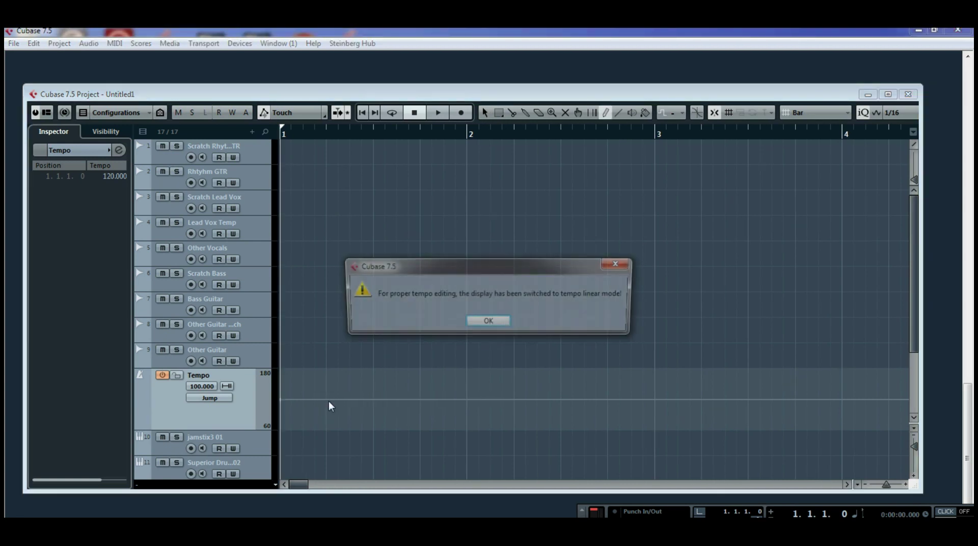
click(490, 322)
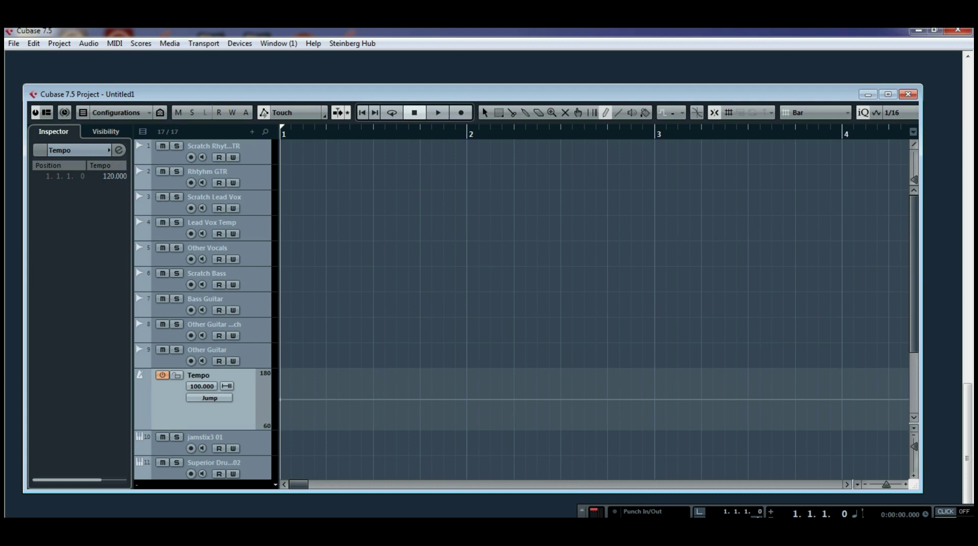
- Bring more of the transport panel into view, switch the tempo mode to fixed and choose the Range Selection tool
drag(581, 512, 492, 504)
click(900, 369)
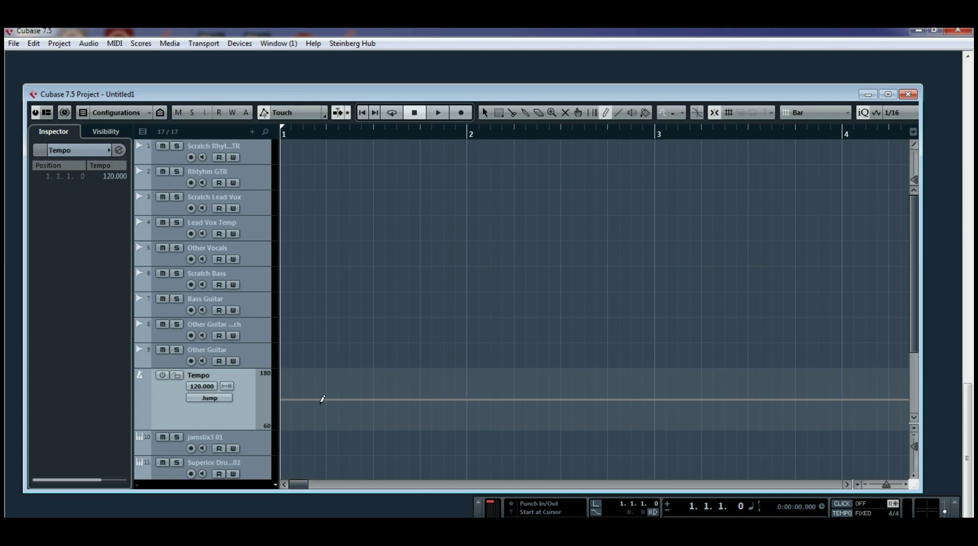
right_click(386, 409)
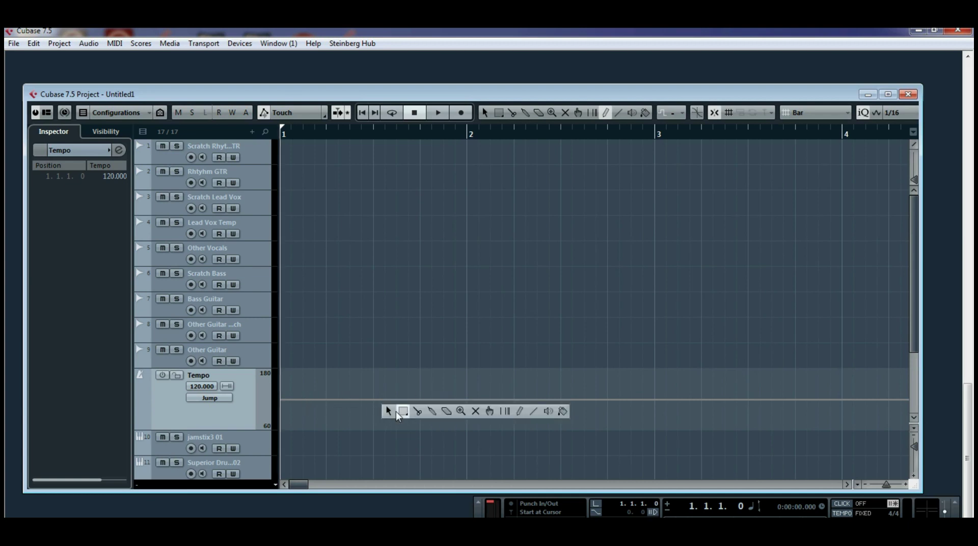
click(403, 411)
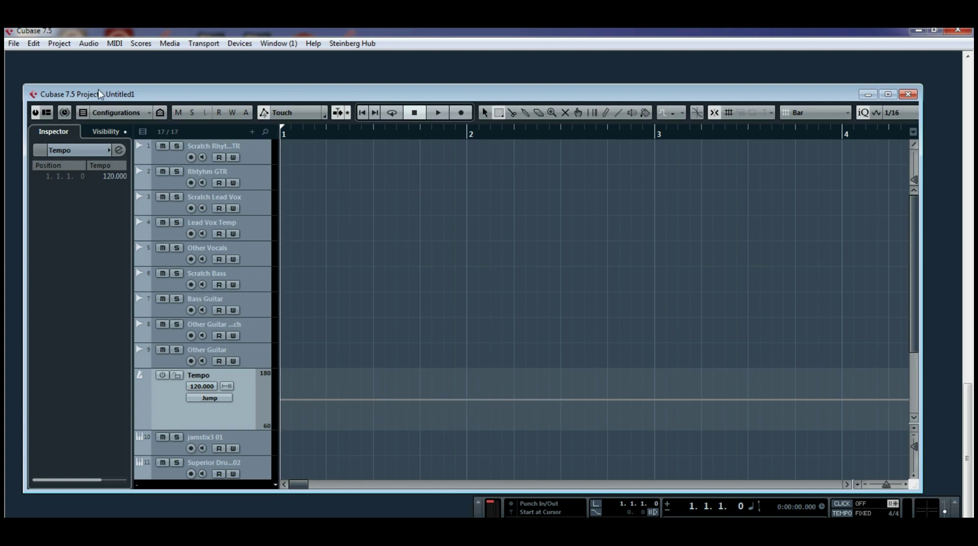
click(89, 43)
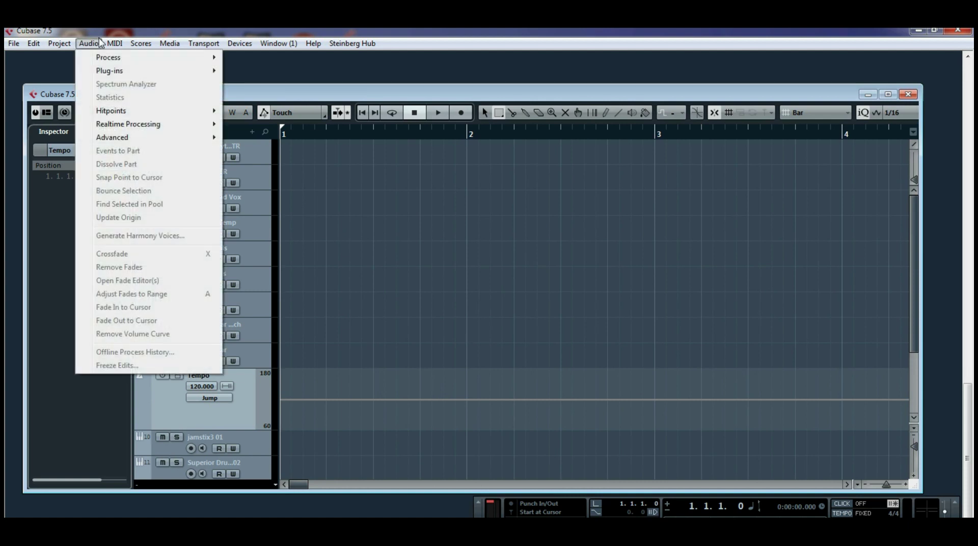
mouse_move(59, 44)
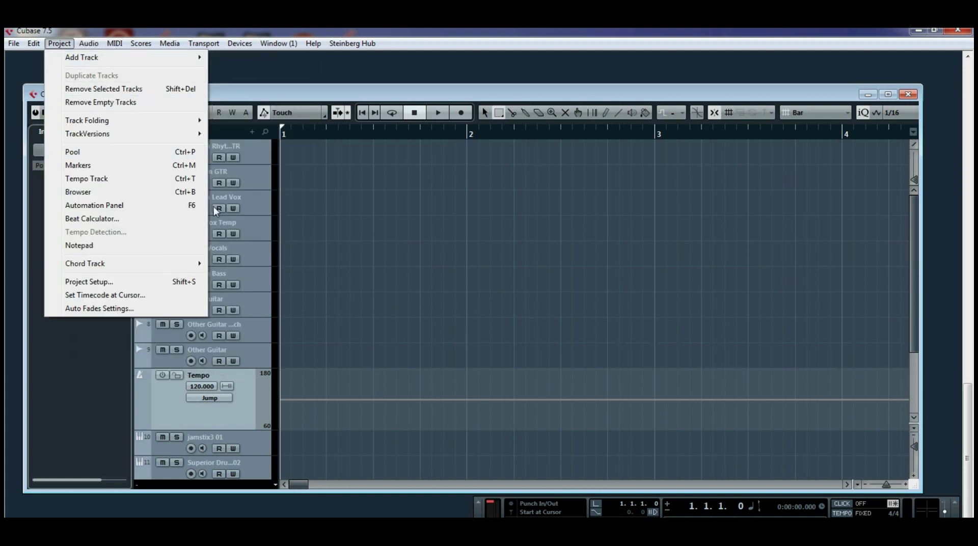
click(264, 285)
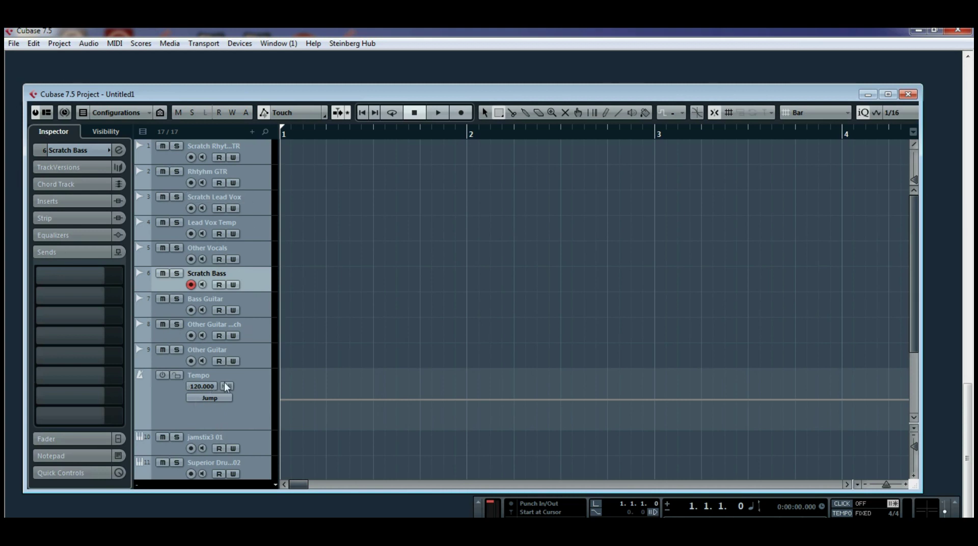
- Add a marker track directly below the Other Guitar track
click(260, 361)
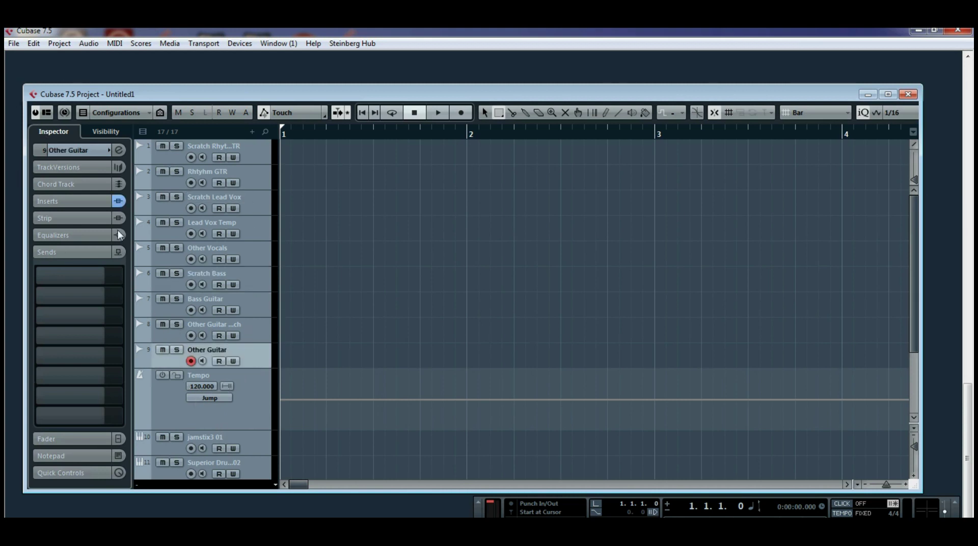
click(70, 44)
mouse_move(170, 59)
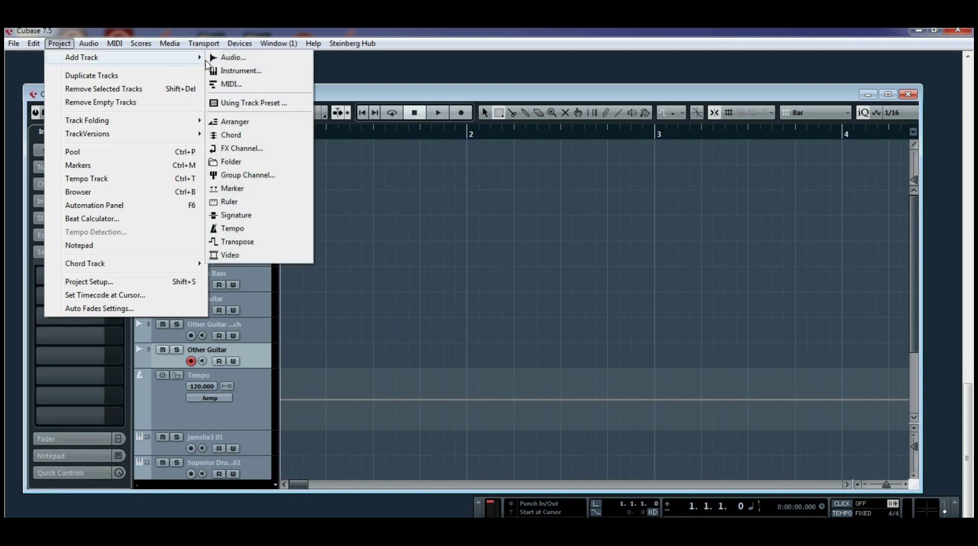
click(249, 189)
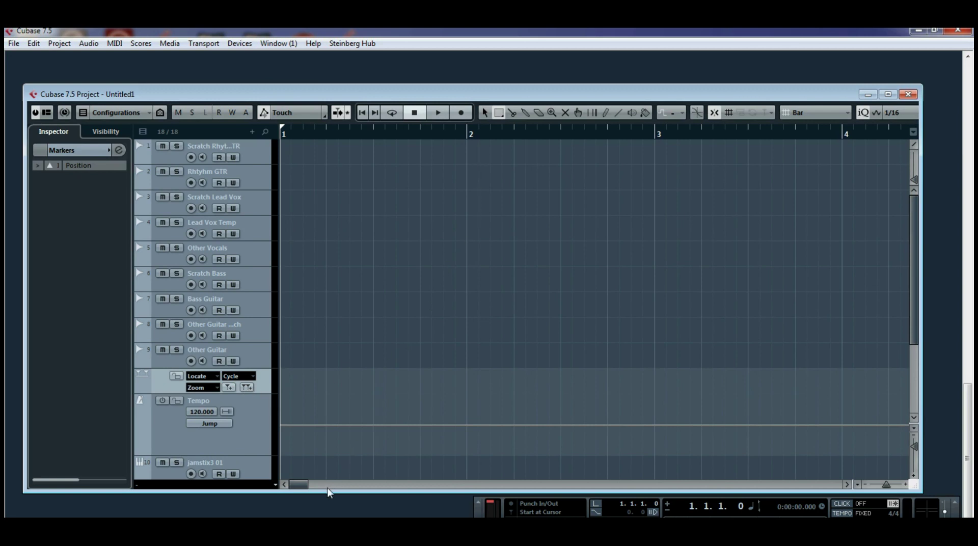
- Add a marker at the start of bar 9 and give it the description First Verse
drag(307, 484, 321, 486)
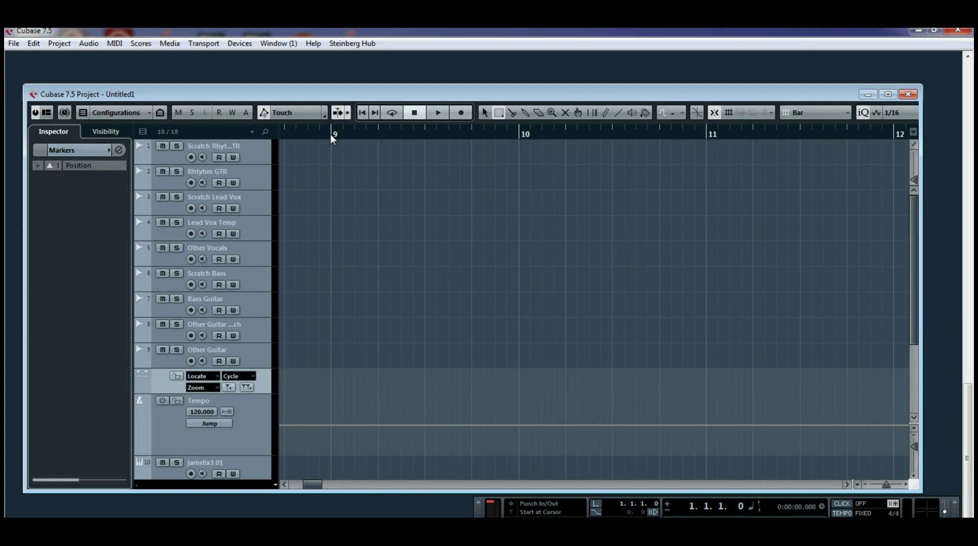
drag(330, 133, 282, 264)
click(228, 387)
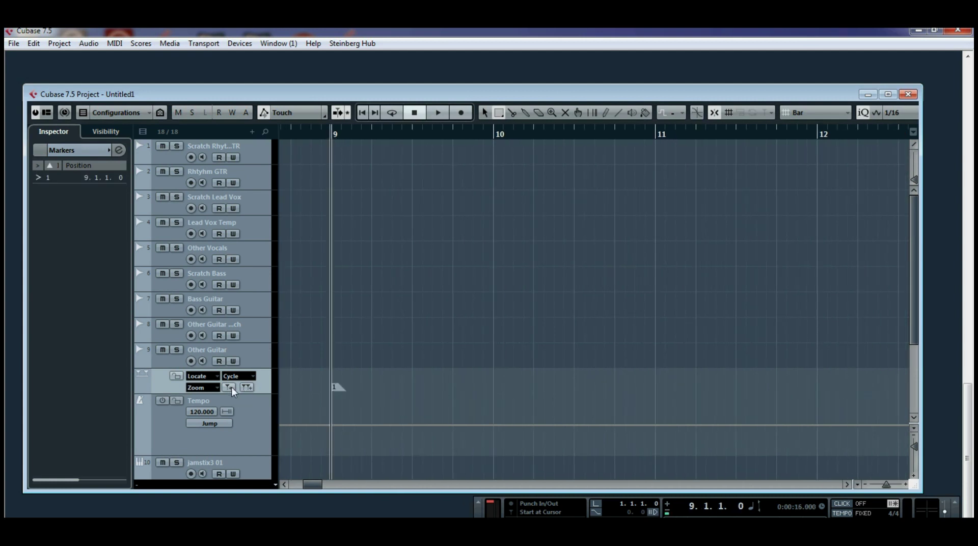
click(120, 151)
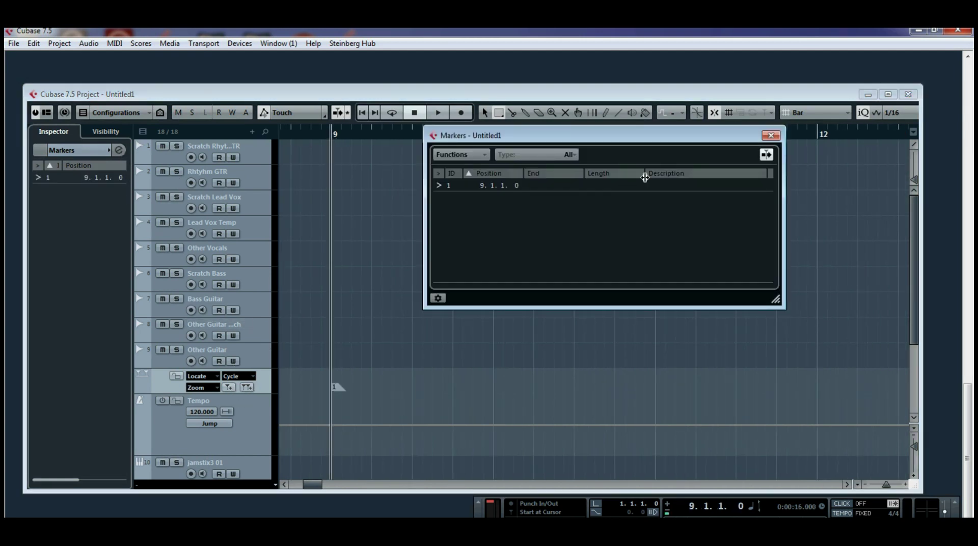
double_click(665, 186)
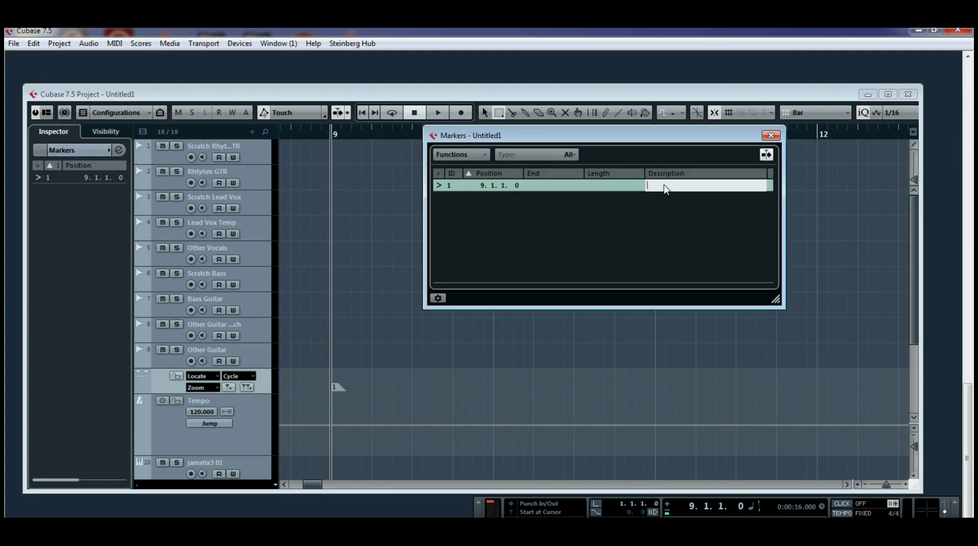
text(First Verse)
click(446, 420)
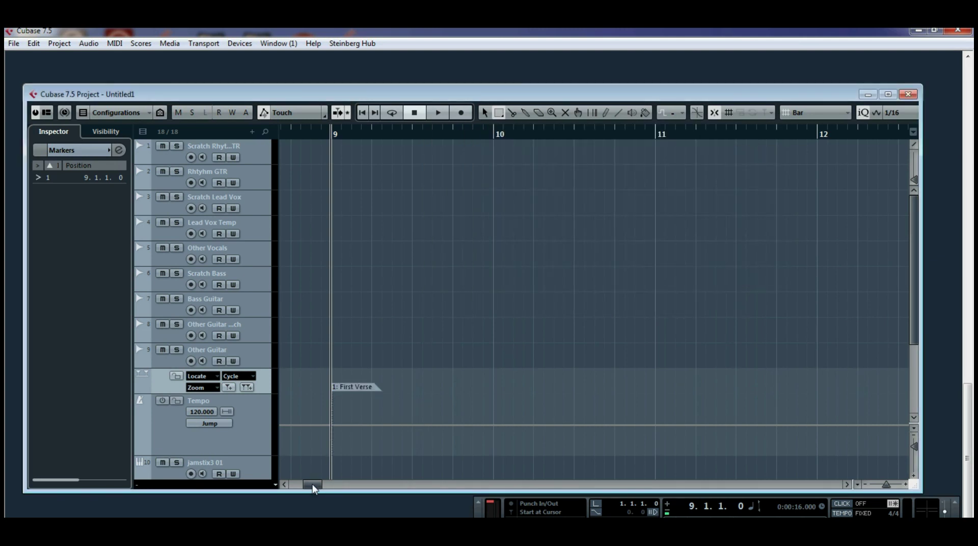
- Add a marker at the start of bar 17 and give it the description First Chorus
drag(313, 484, 327, 485)
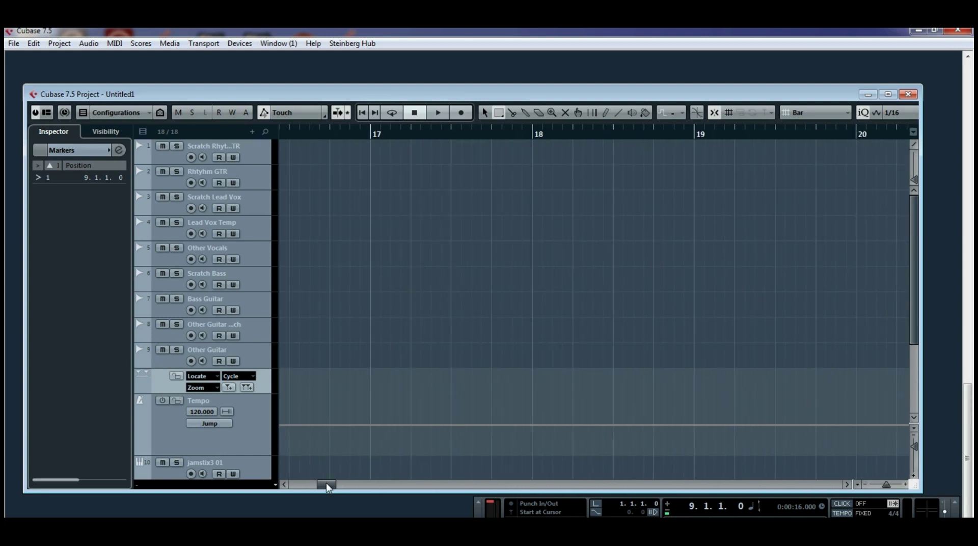
click(371, 132)
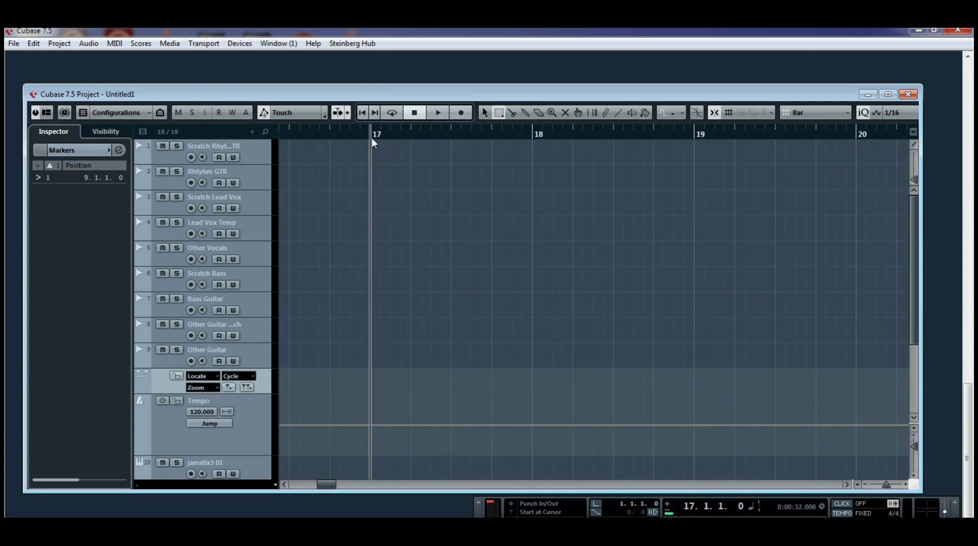
click(231, 387)
click(119, 150)
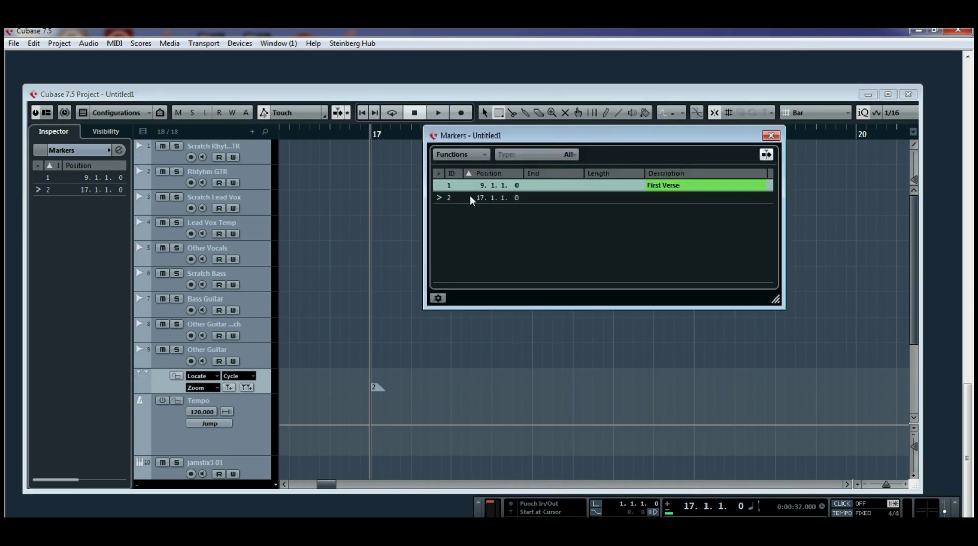
click(670, 199)
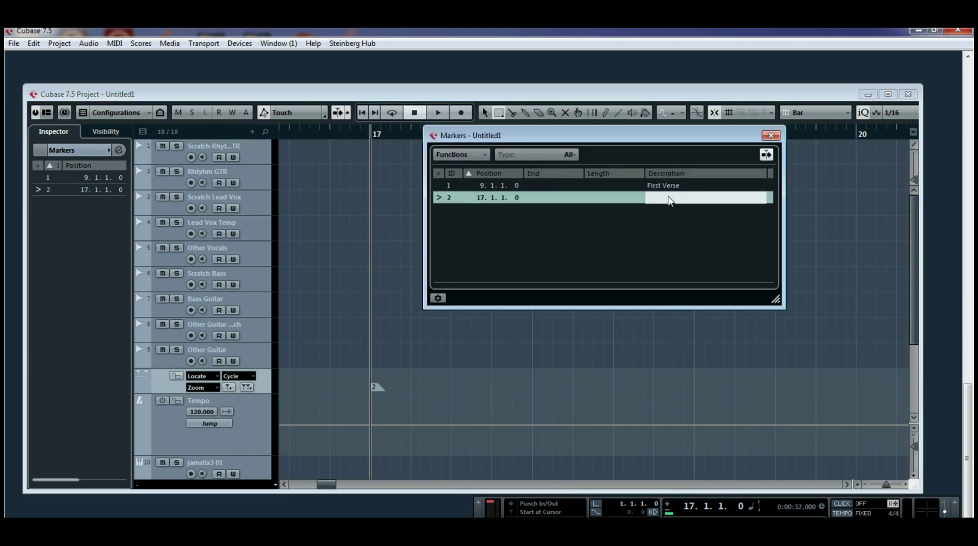
text(First Chorus)
click(656, 219)
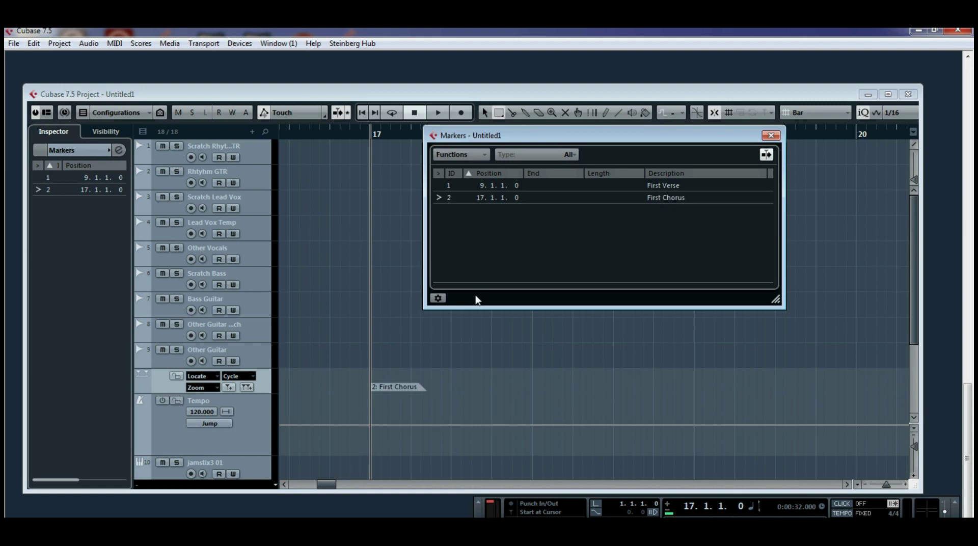
- Move the Markers window aside and add a third marker at the start of bar 25
drag(557, 137, 760, 275)
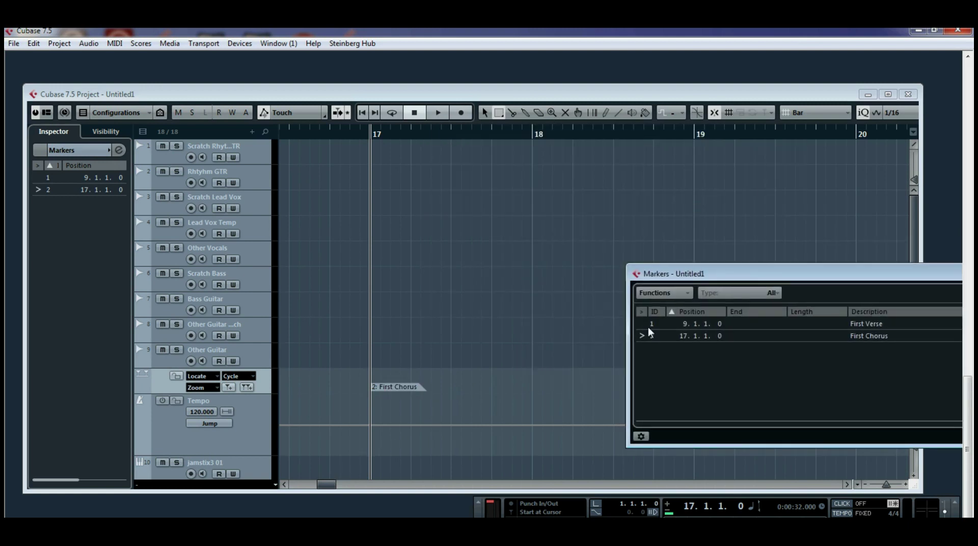
drag(330, 484, 329, 486)
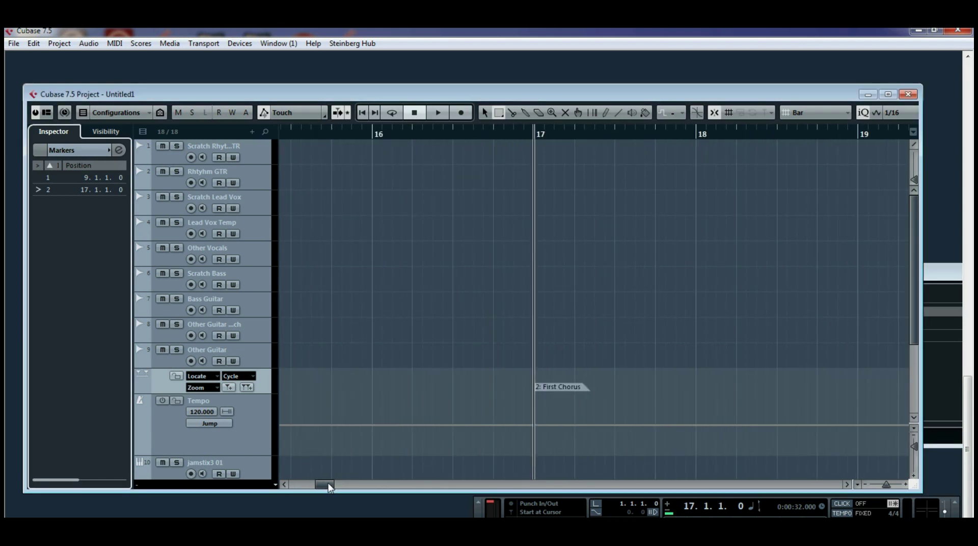
drag(329, 486, 344, 482)
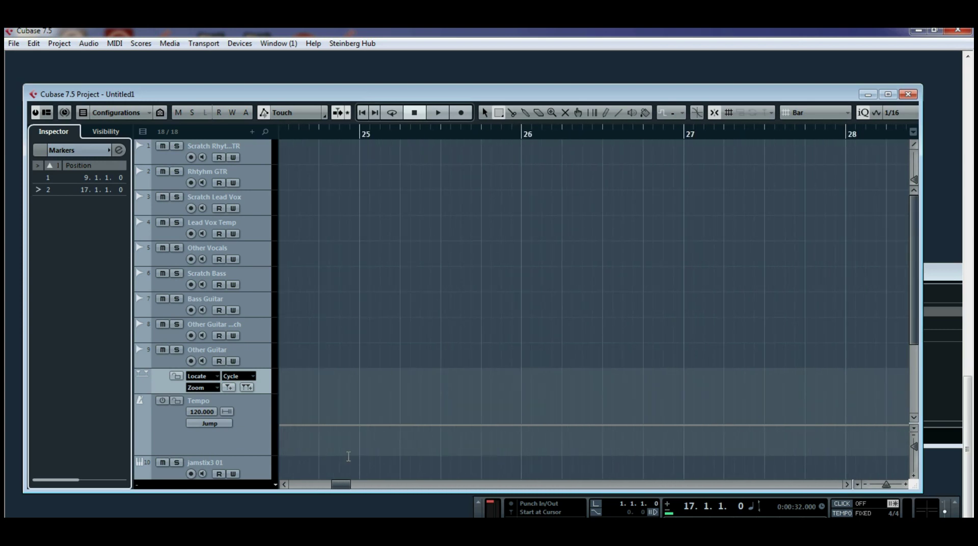
click(359, 135)
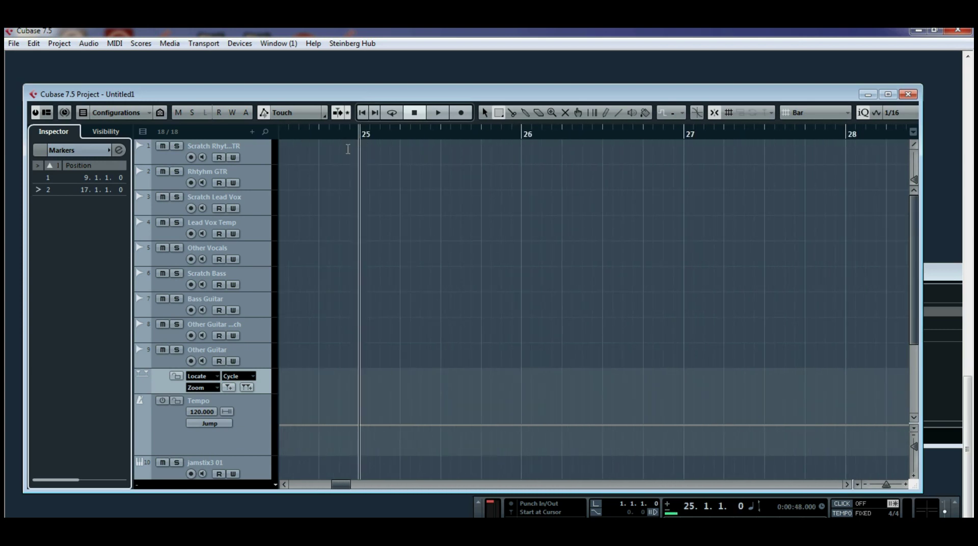
click(229, 388)
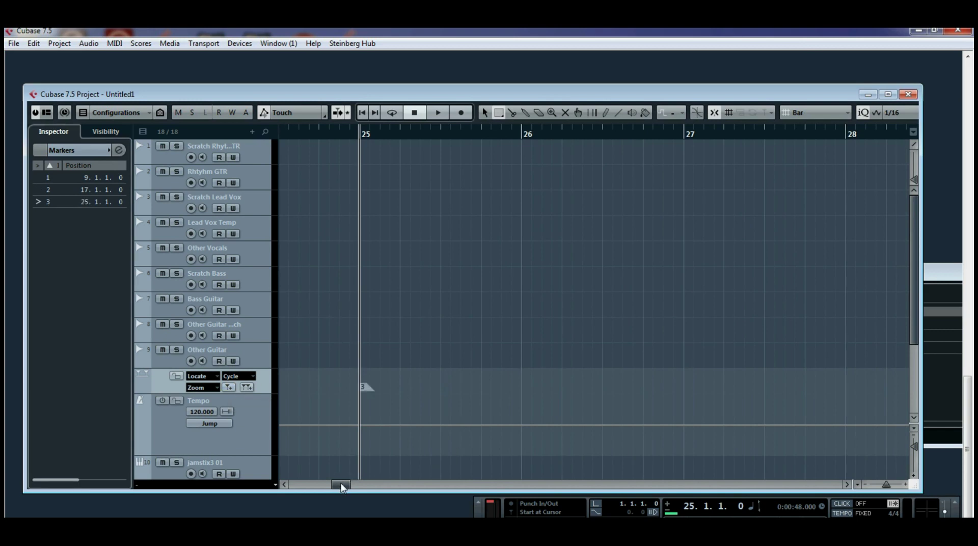
- Add a fourth marker on the marker track and enter begin as its description in the Markers window
drag(340, 485, 295, 485)
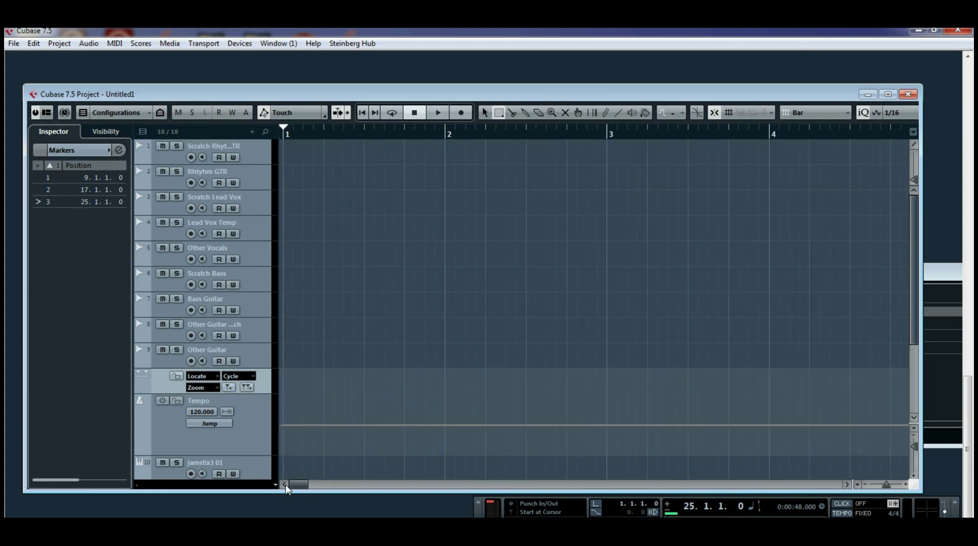
click(226, 387)
click(119, 150)
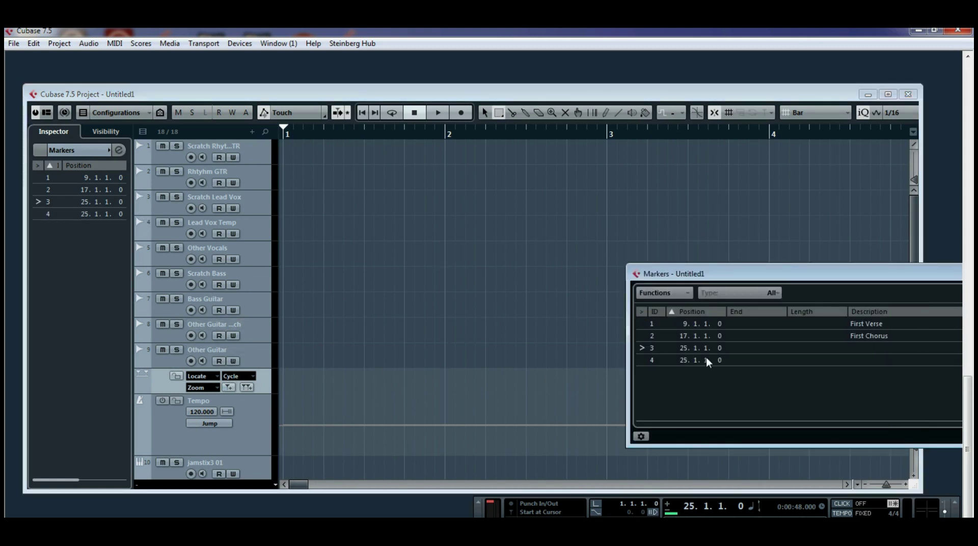
double_click(858, 361)
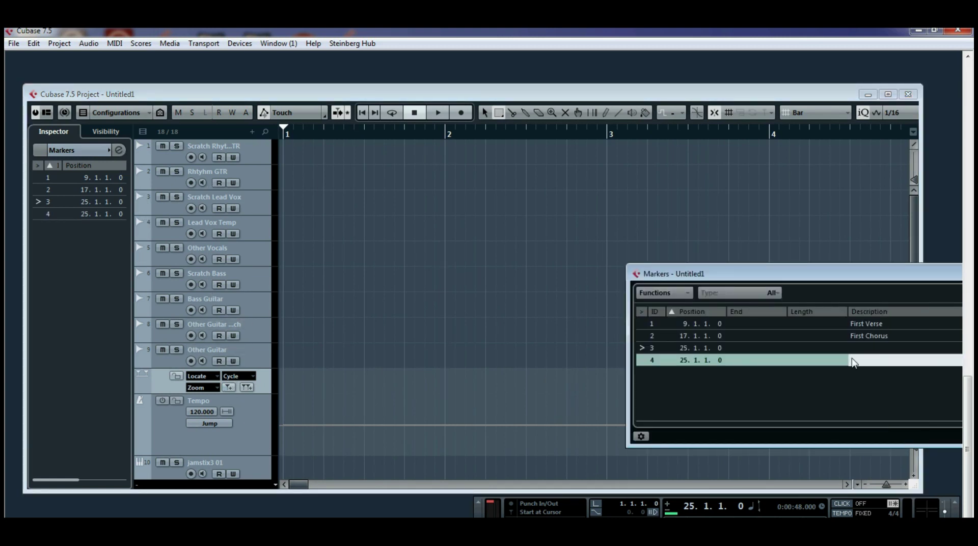
text(begin)
click(528, 370)
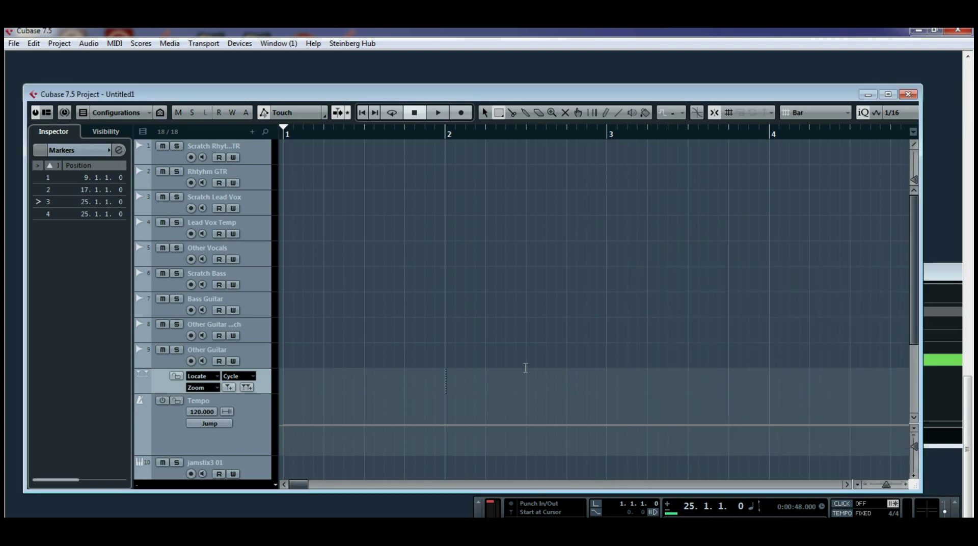
- Step back to the First Verse marker and set the locators from bar 9 to bar 17
key(shift+b)
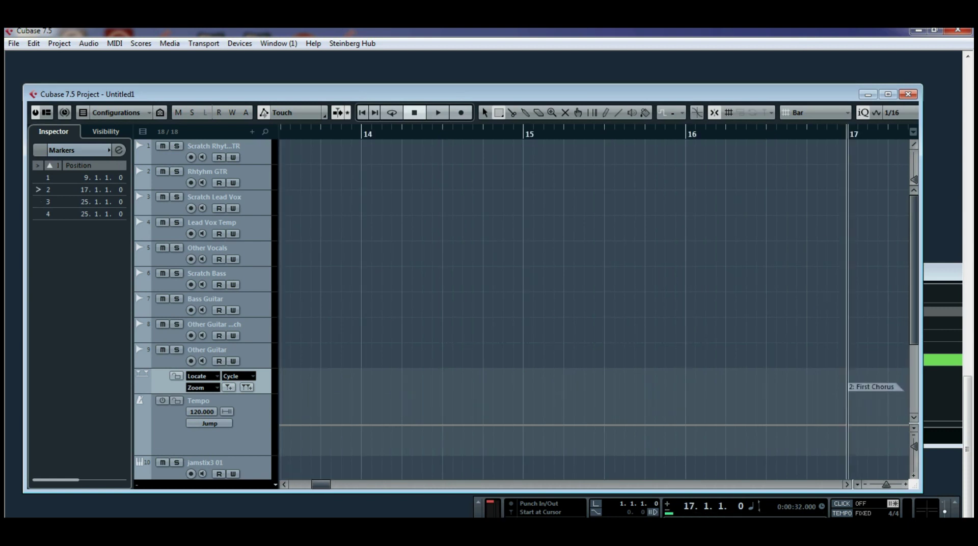
key(shift+b)
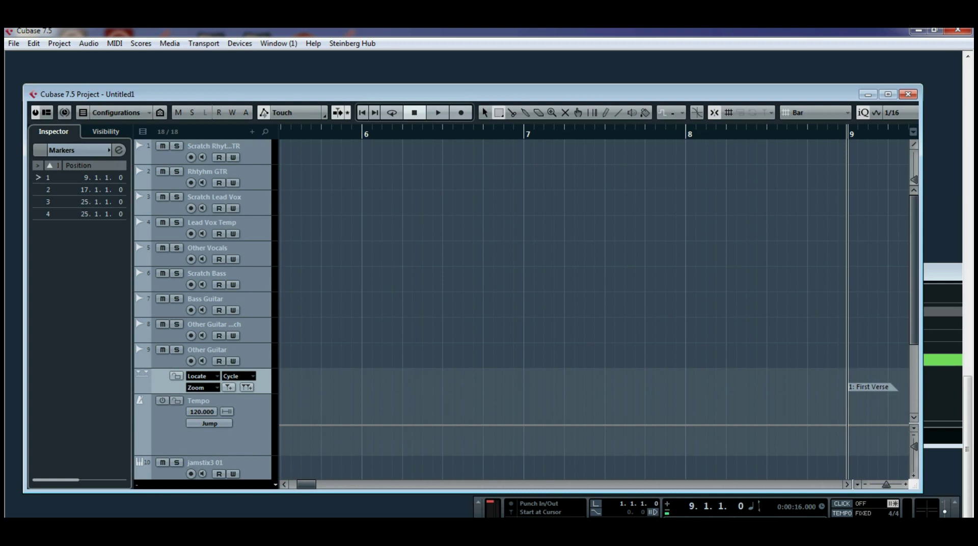
drag(310, 482, 314, 486)
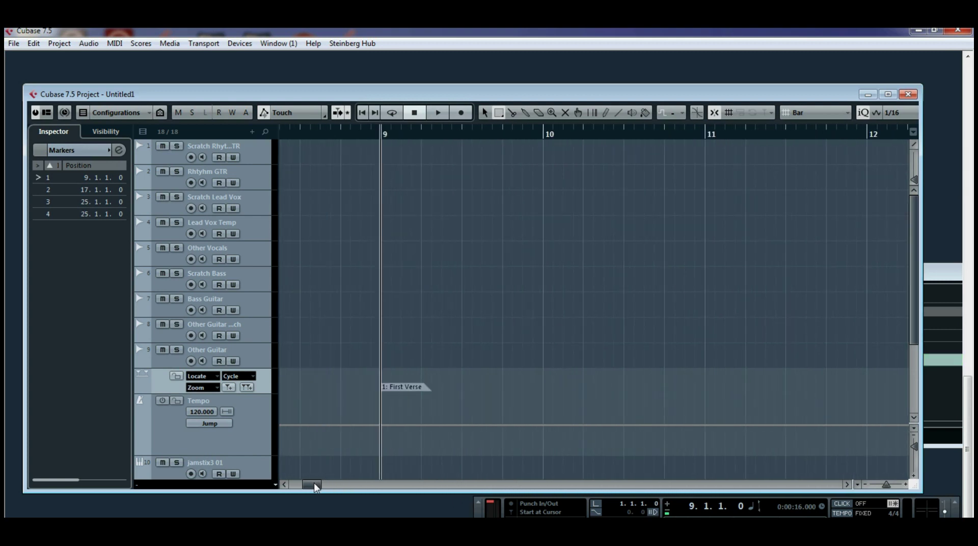
double_click(622, 504)
key(Return)
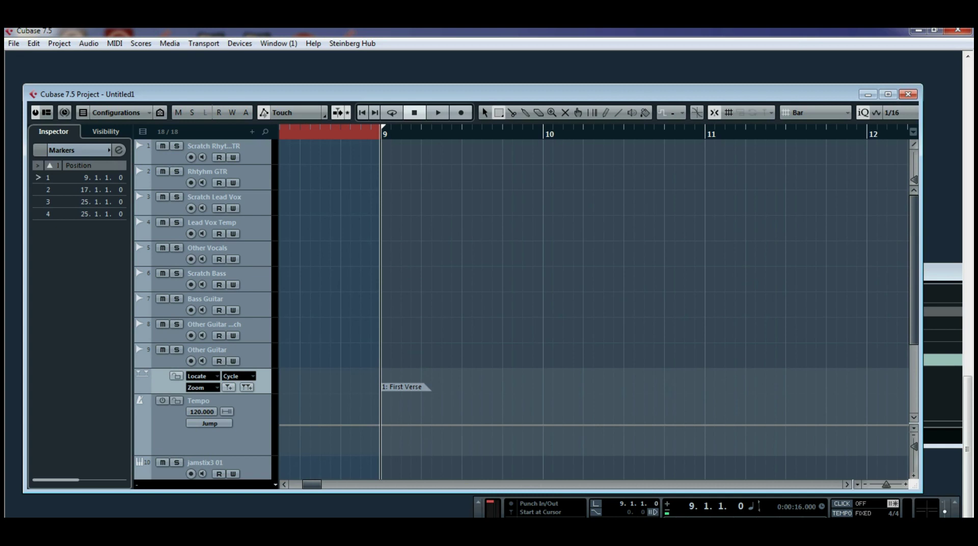
drag(313, 485, 325, 485)
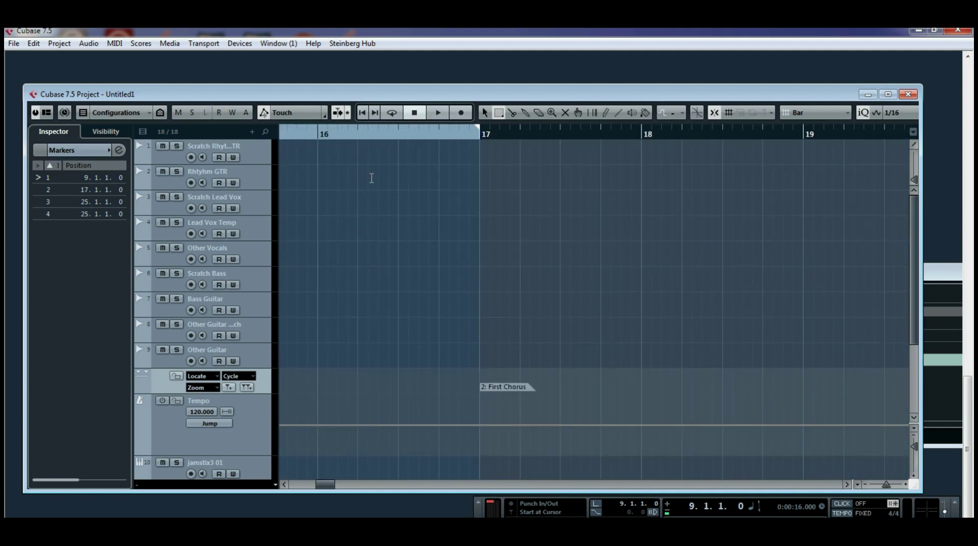
- Set the locators around the First Chorus section, with the left one at bar 17 and the right one at bar 25
click(623, 504)
text(1)
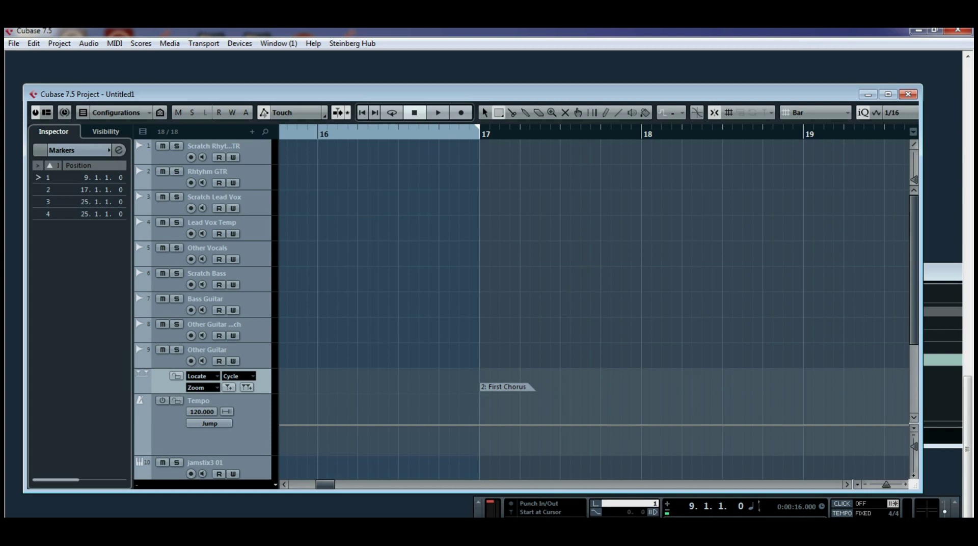
text(7)
key(Return)
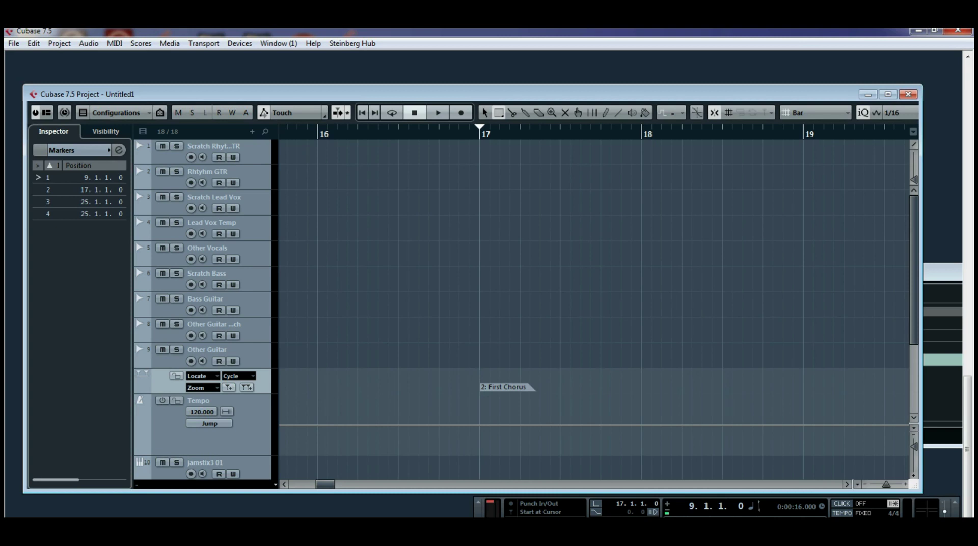
drag(322, 486, 325, 485)
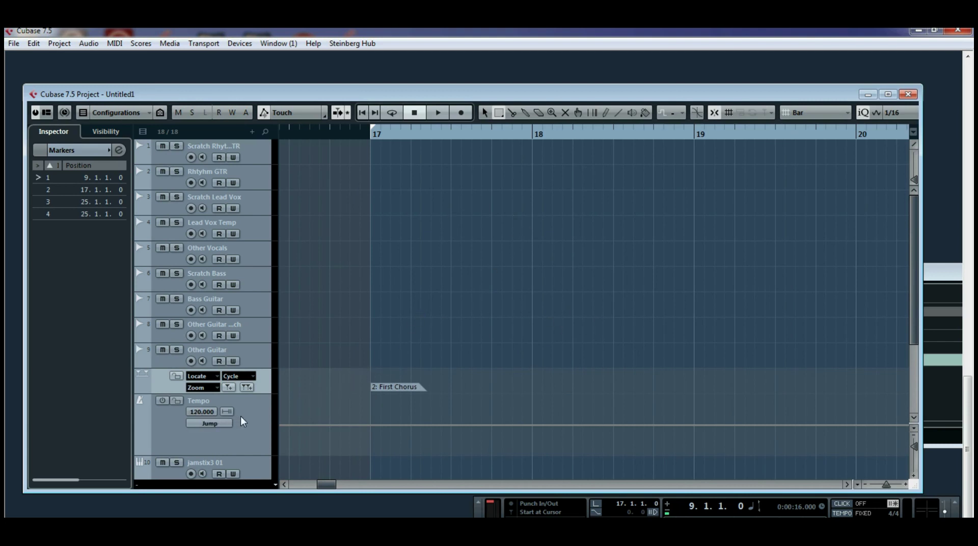
drag(329, 484, 328, 485)
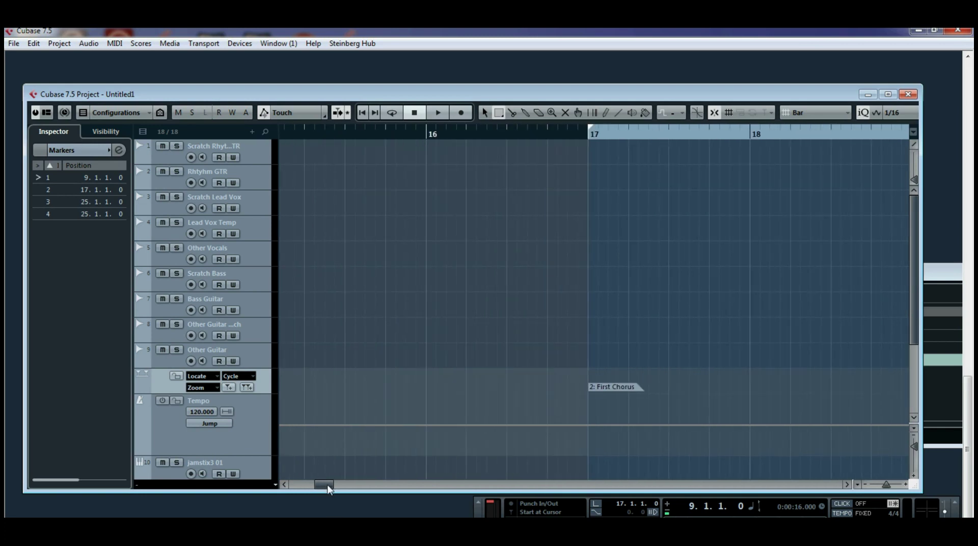
- Select the Tempo track and look through its curve types for new tempo points
click(174, 428)
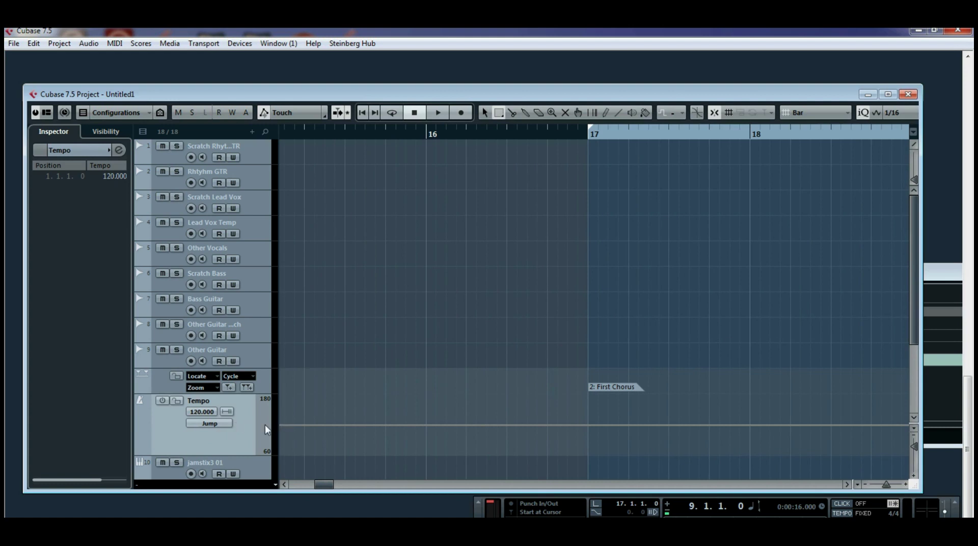
click(217, 424)
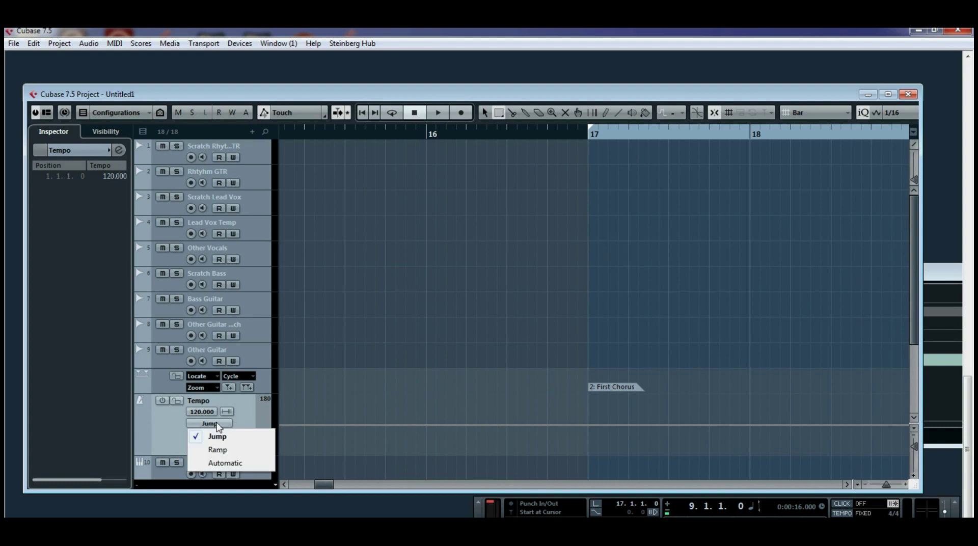
click(170, 426)
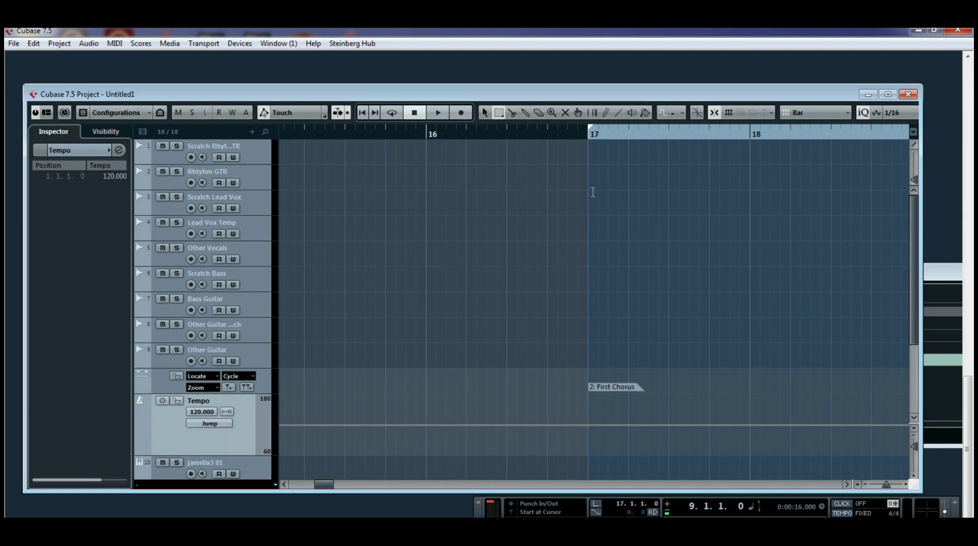
- Place the project cursor at bar 17 and try the Draw tool on the Tempo track
click(591, 135)
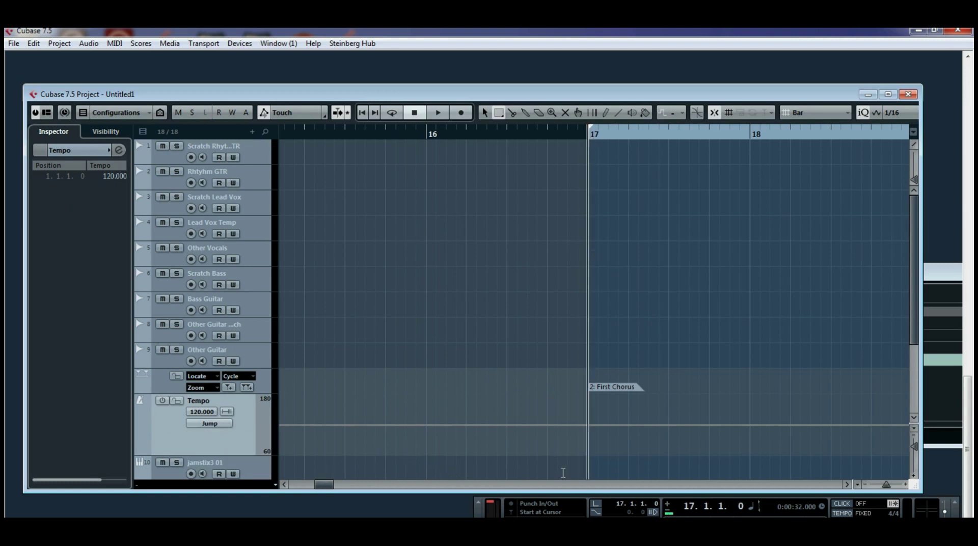
right_click(582, 438)
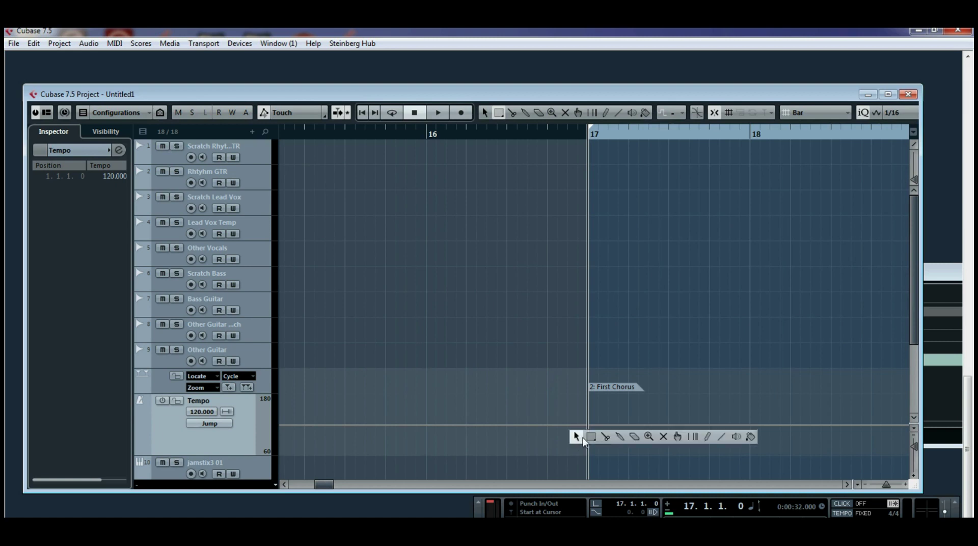
click(695, 438)
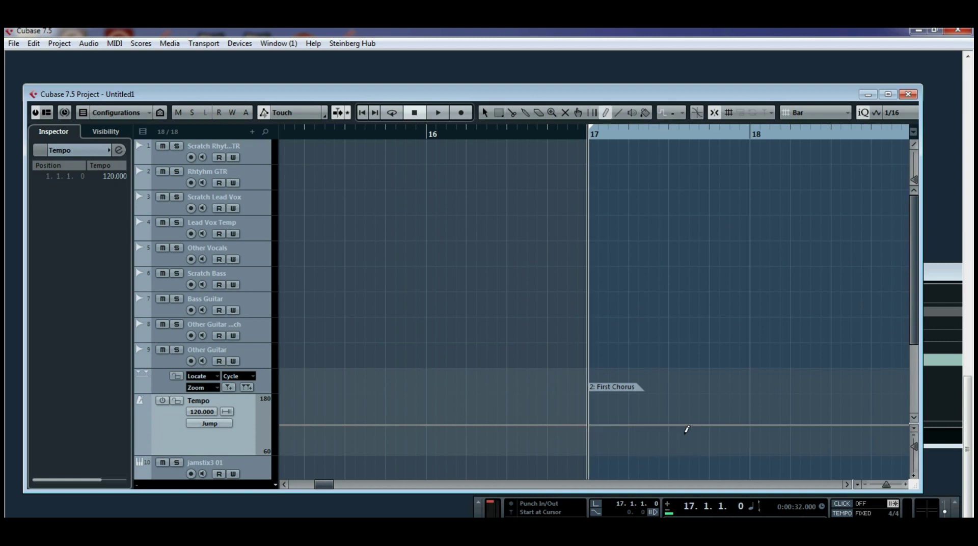
right_click(599, 427)
click(544, 426)
- Set the Tempo track's tempo to 108
mouse_move(202, 411)
mouse_down()
mouse_move(203, 438)
mouse_move(204, 430)
mouse_up()
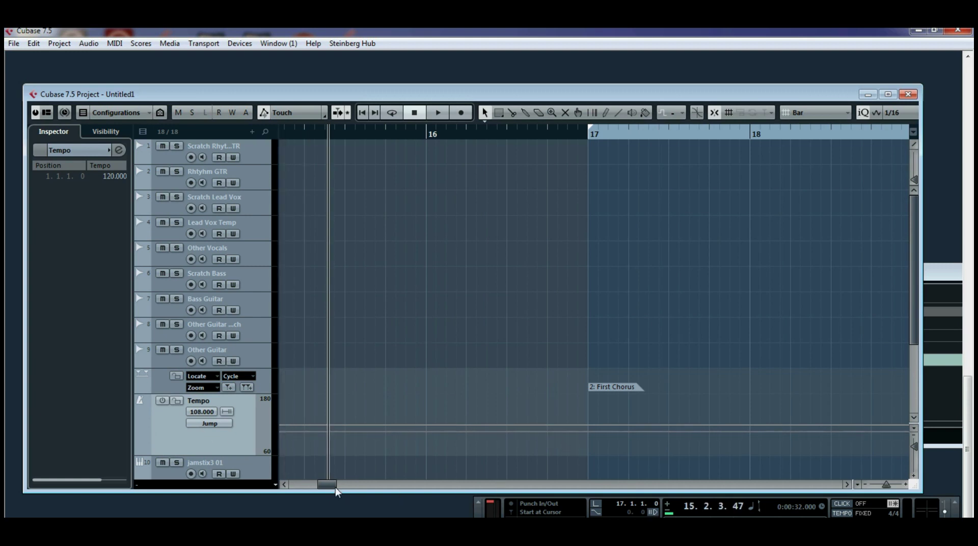
drag(336, 487, 307, 487)
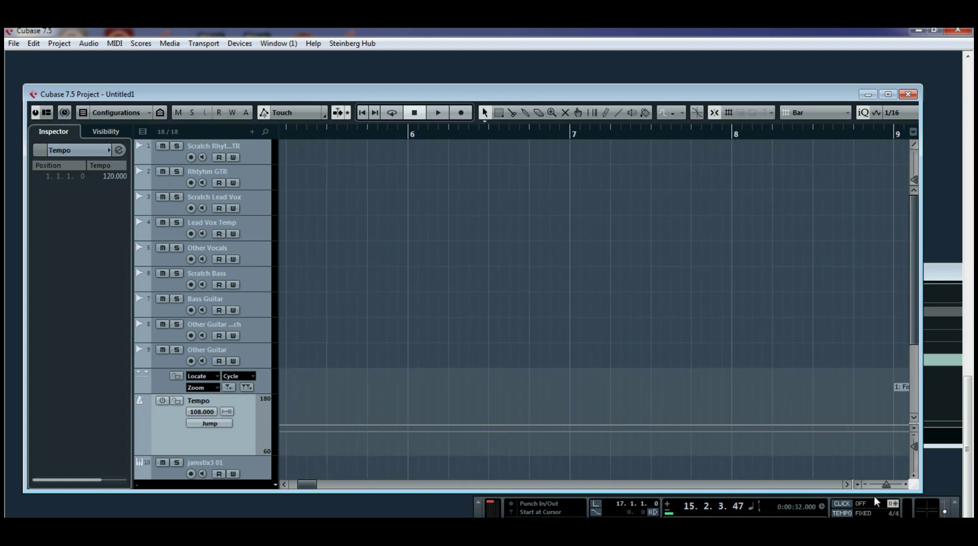
drag(887, 488, 883, 488)
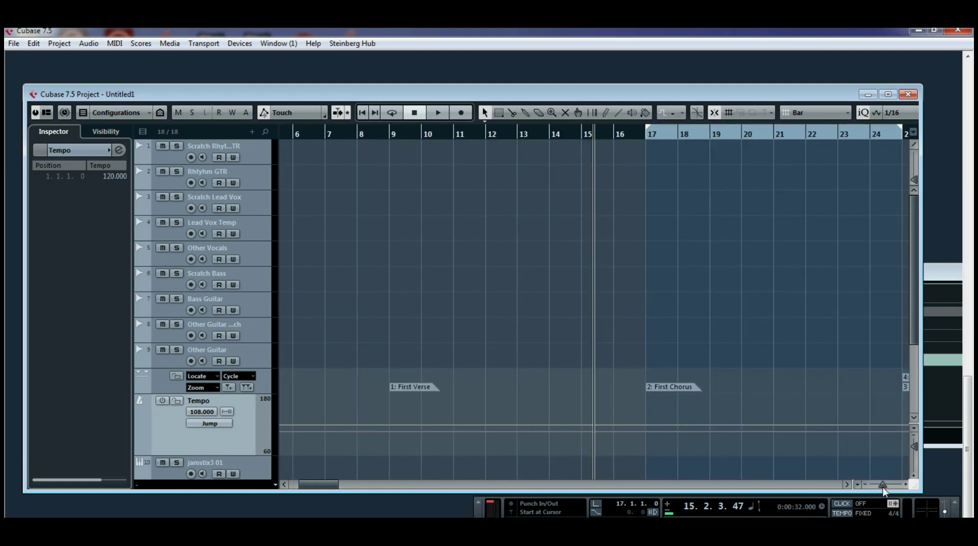
right_click(641, 441)
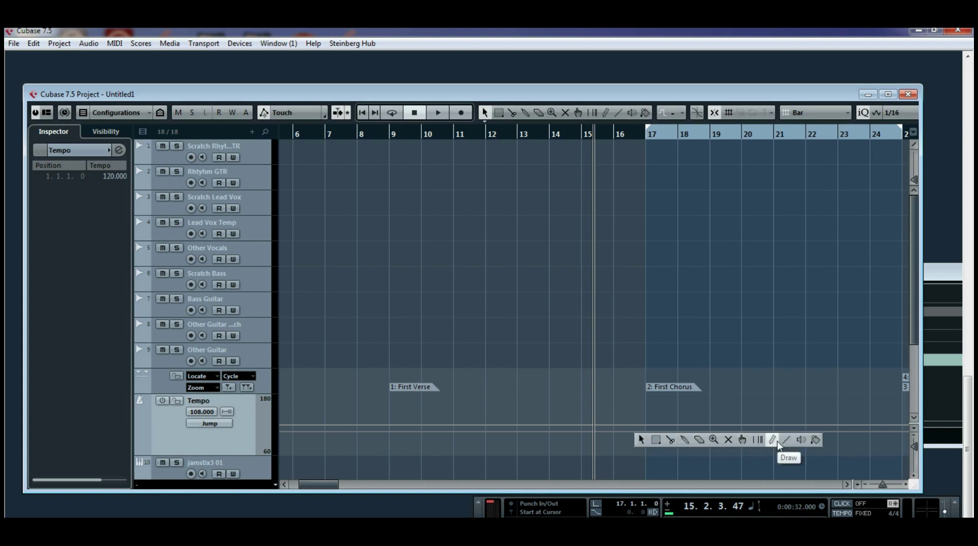
click(178, 434)
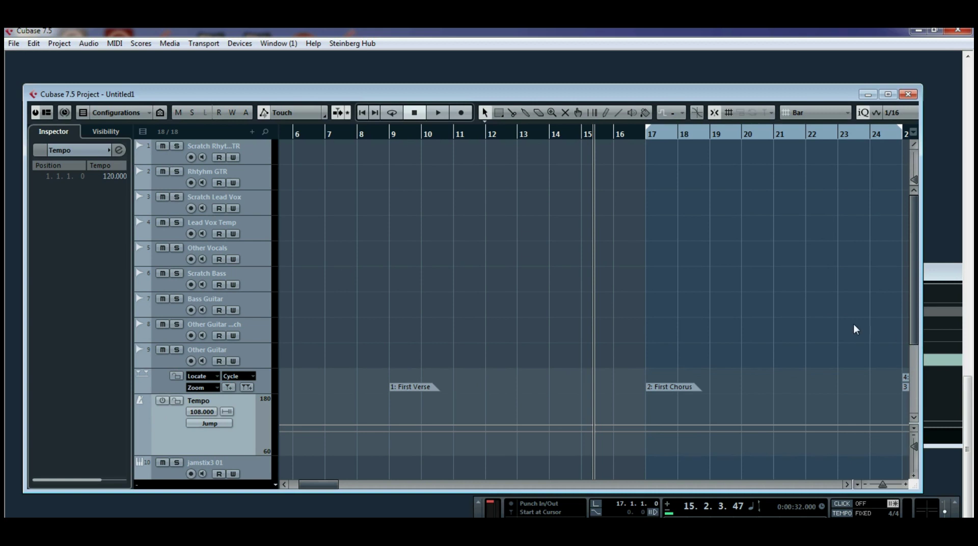
- Save the project as a template named Create Template
click(59, 44)
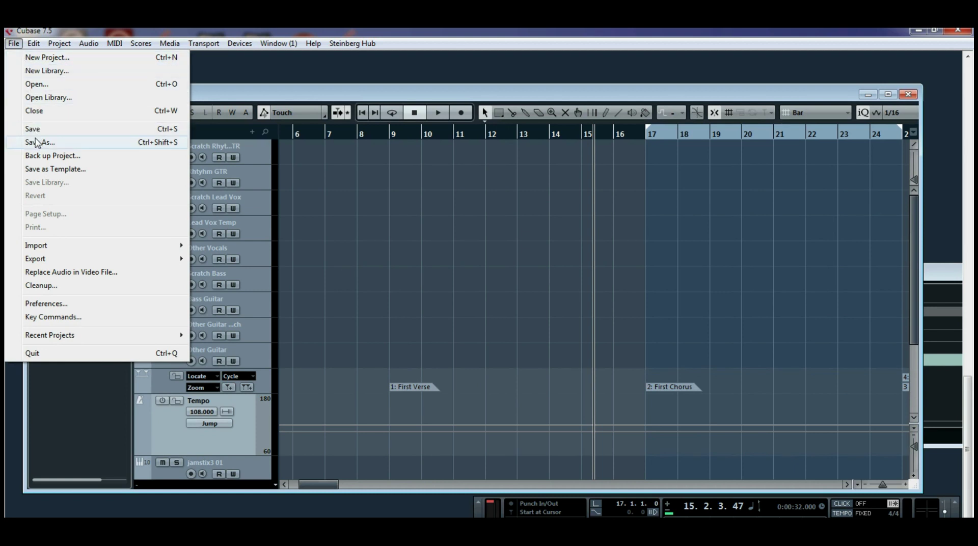
click(43, 172)
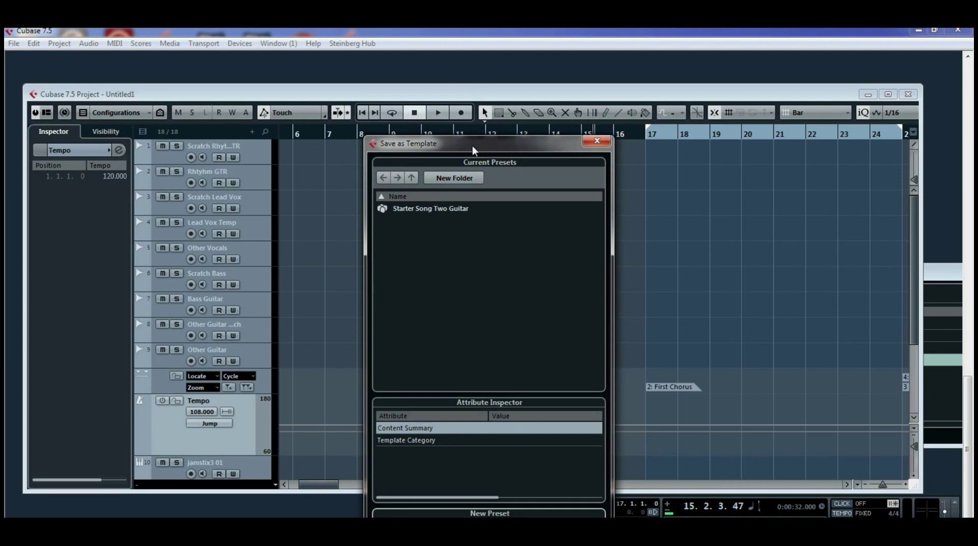
drag(472, 146, 477, 64)
click(400, 447)
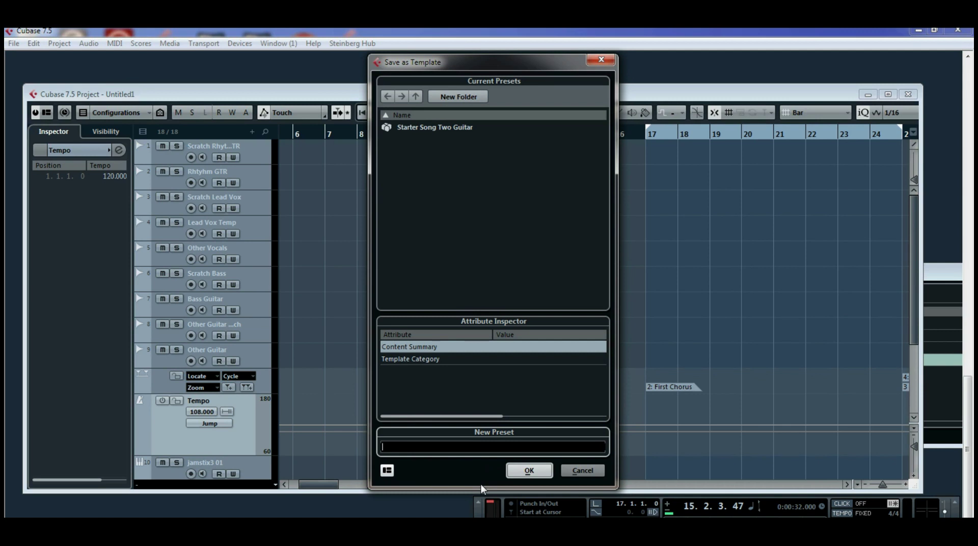
text(Test)
key(BackSpace)
key(BackSpace)
key(BackSpace)
key(BackSpace)
text(Create Template)
click(532, 469)
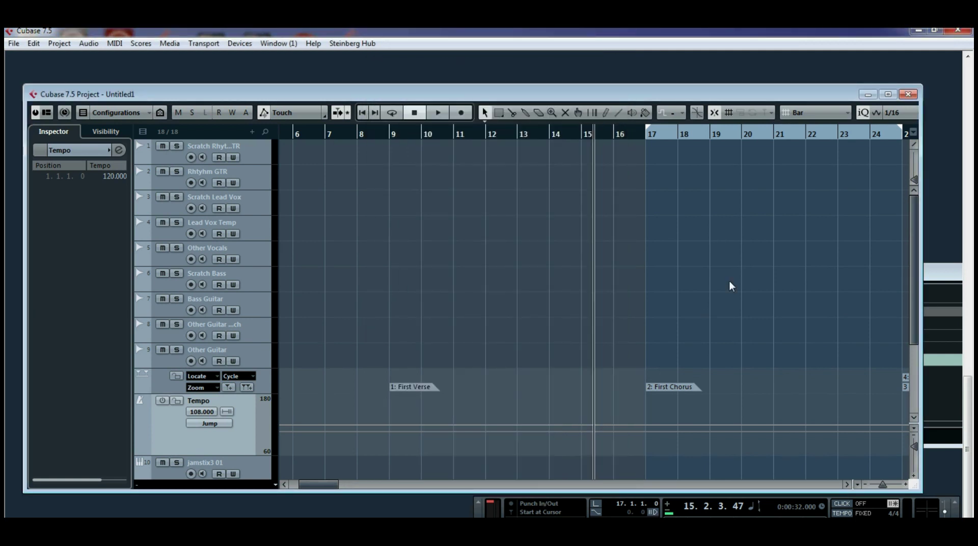
- Close the project without saving it and create a new project from the Create Template preset, accepting the selected project folder
click(910, 95)
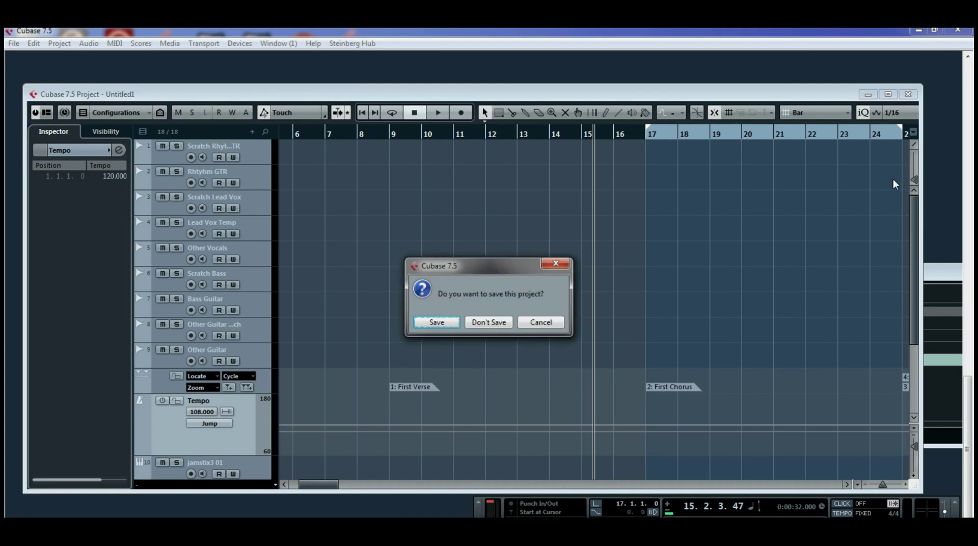
click(498, 323)
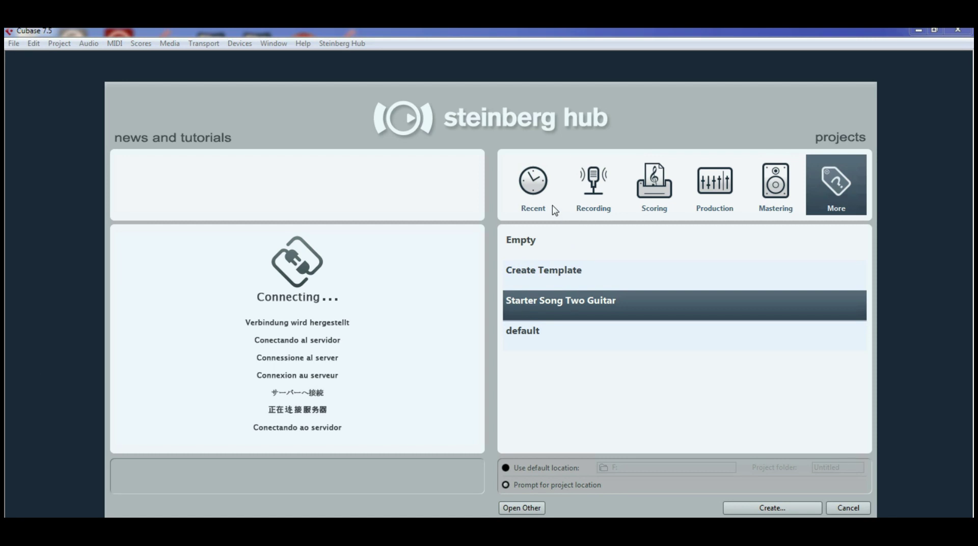
click(543, 276)
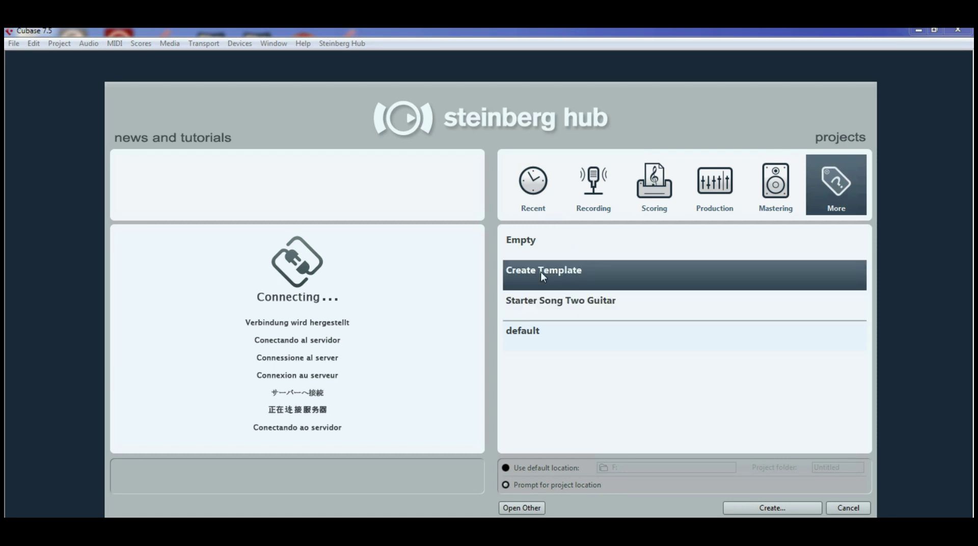
double_click(610, 287)
double_click(562, 273)
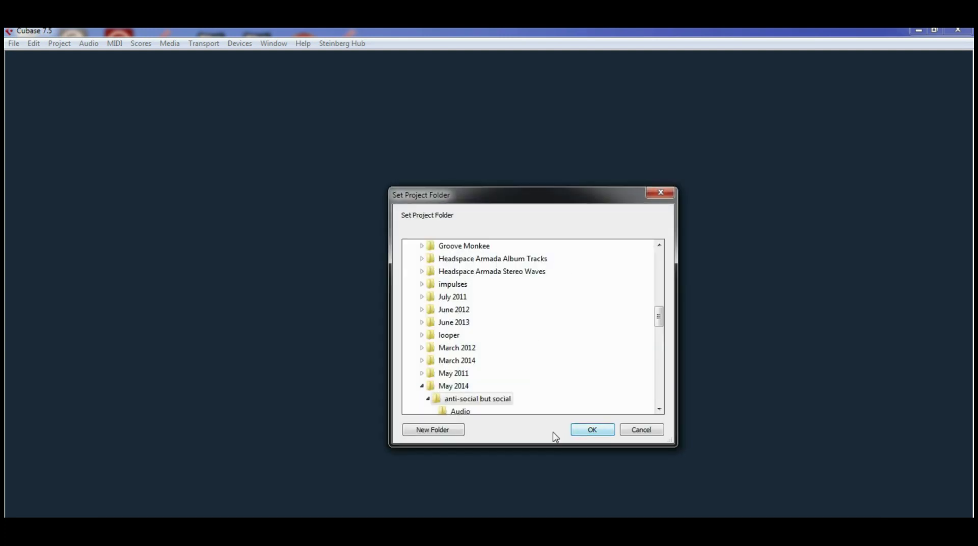
click(600, 433)
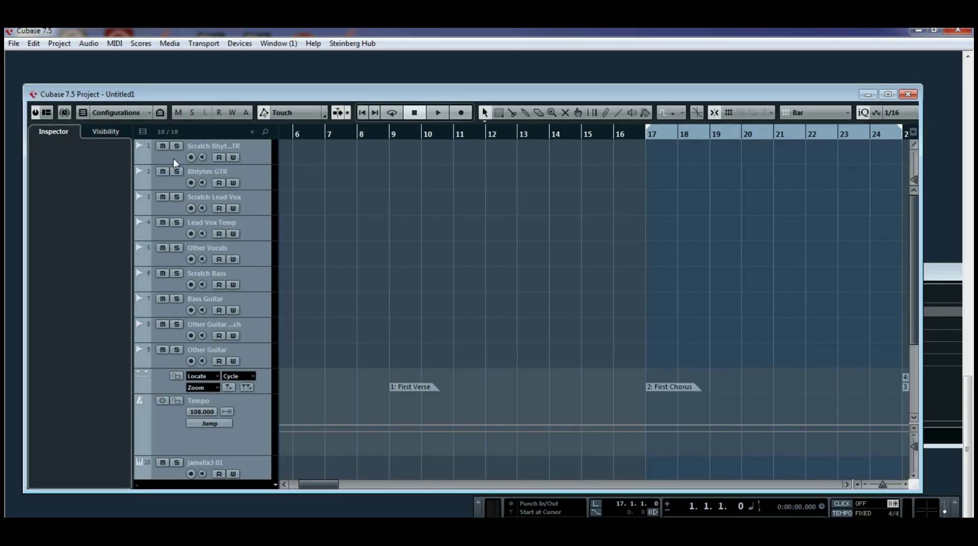
- Check the first three tracks of the new project and examine the Scratch Lead Vox channel's inserts, strip and EQ settings
click(165, 160)
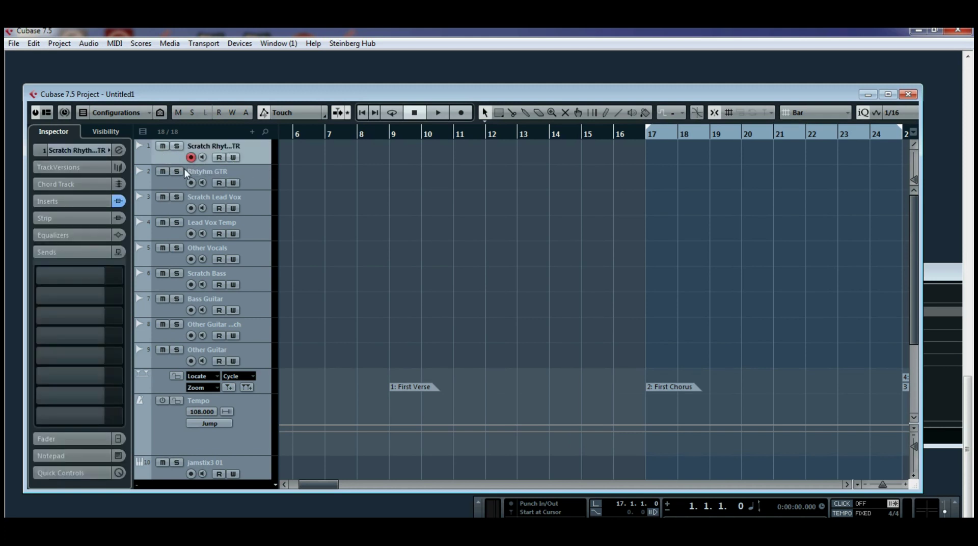
click(175, 186)
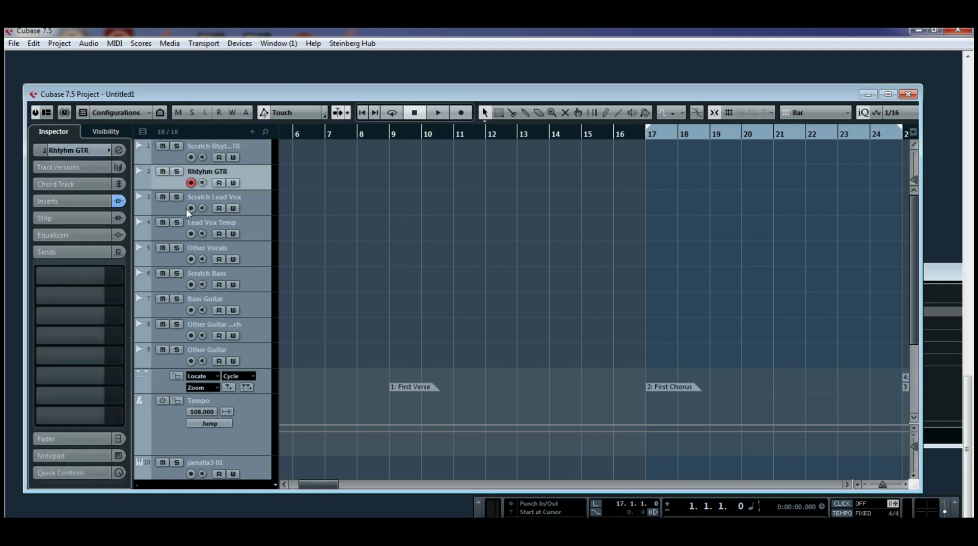
click(179, 210)
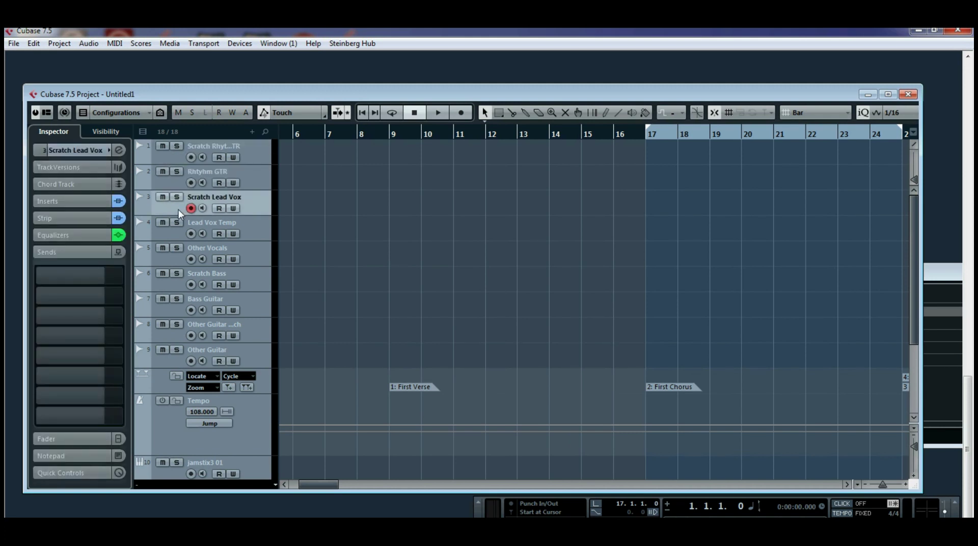
click(119, 150)
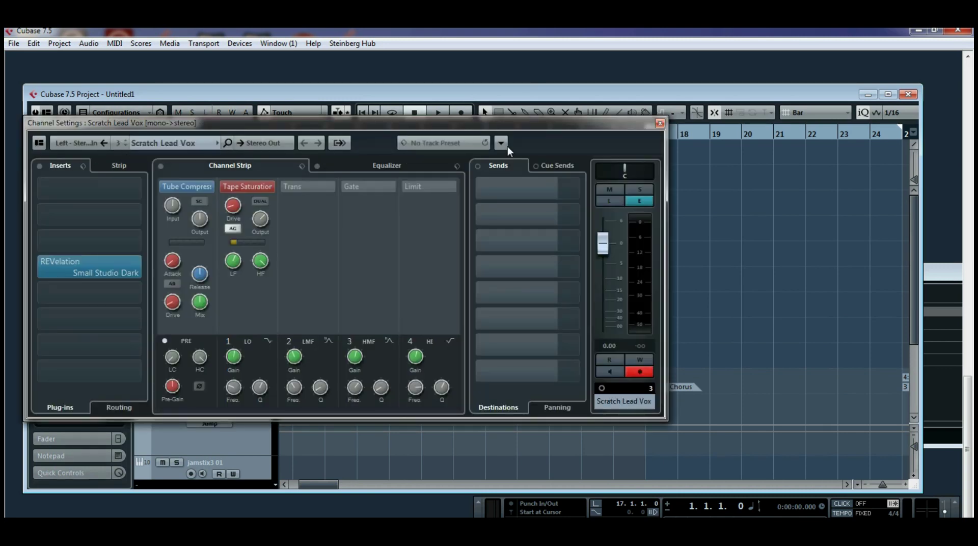
click(660, 123)
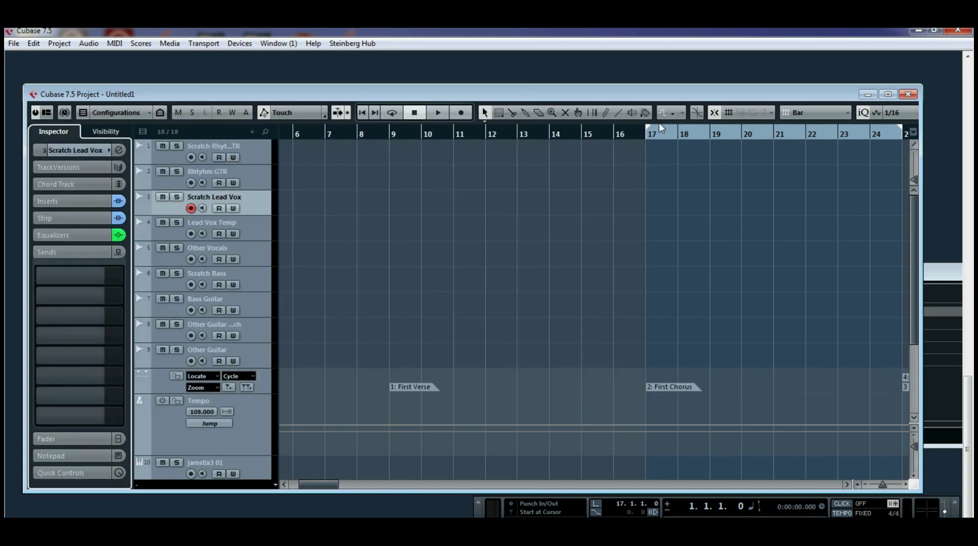
- Move the project window up beneath the main menu
click(192, 157)
click(203, 157)
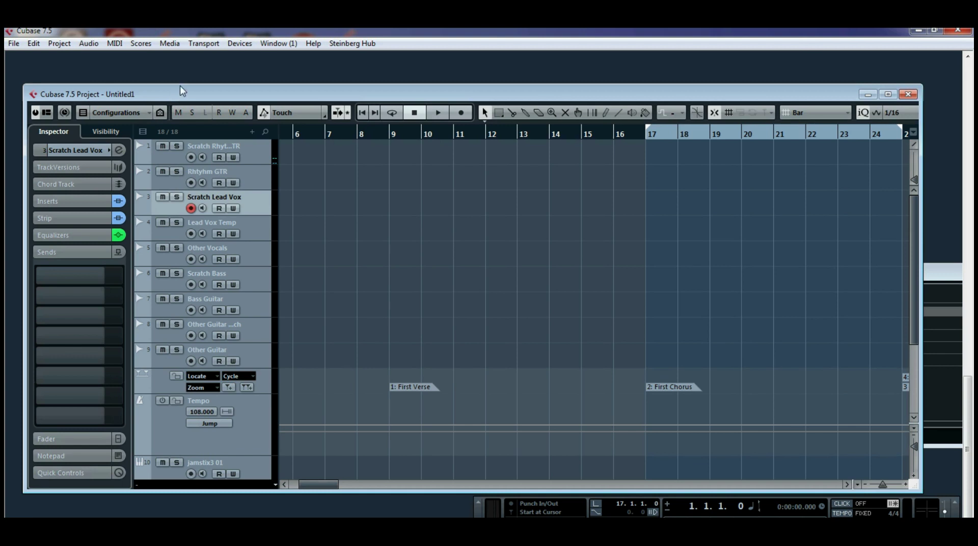
drag(179, 92, 164, 55)
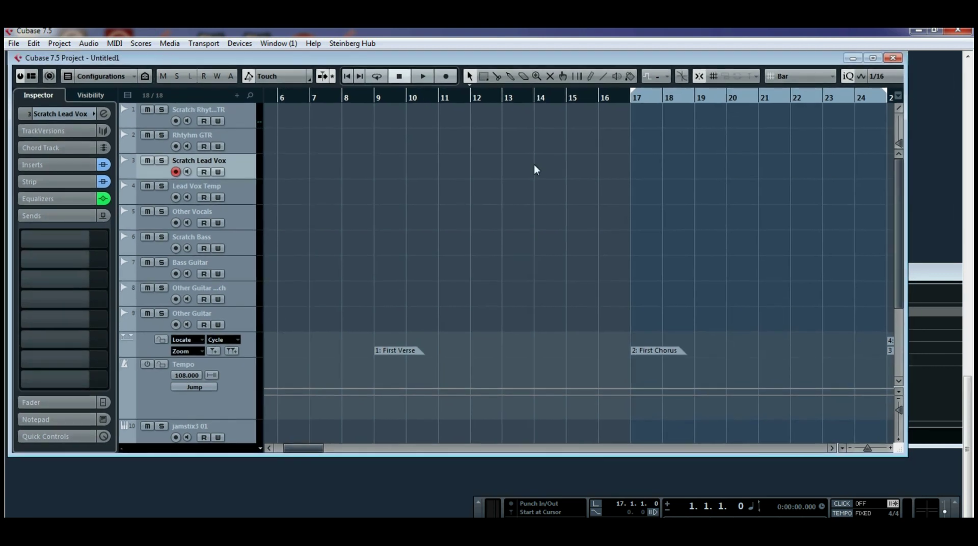